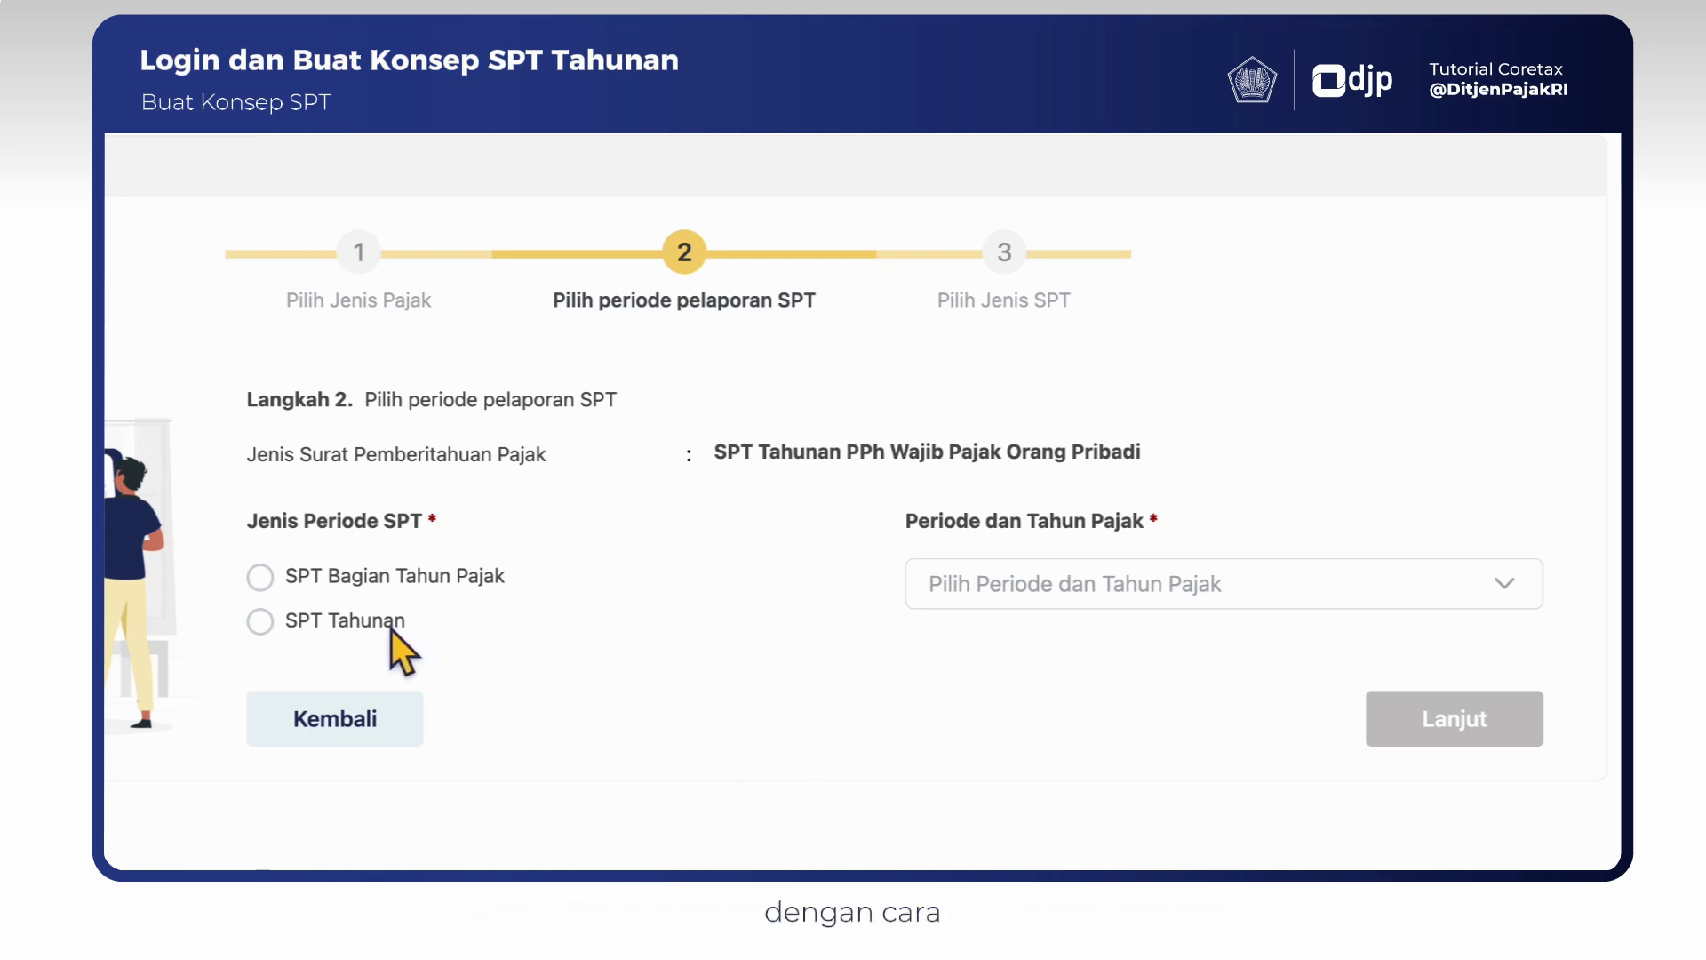
Step: Set the return's period type to SPT Tahunan and its tax period to Januari - Desember 2025, and continue to the return model
left_click(260, 621)
left_click(1057, 603)
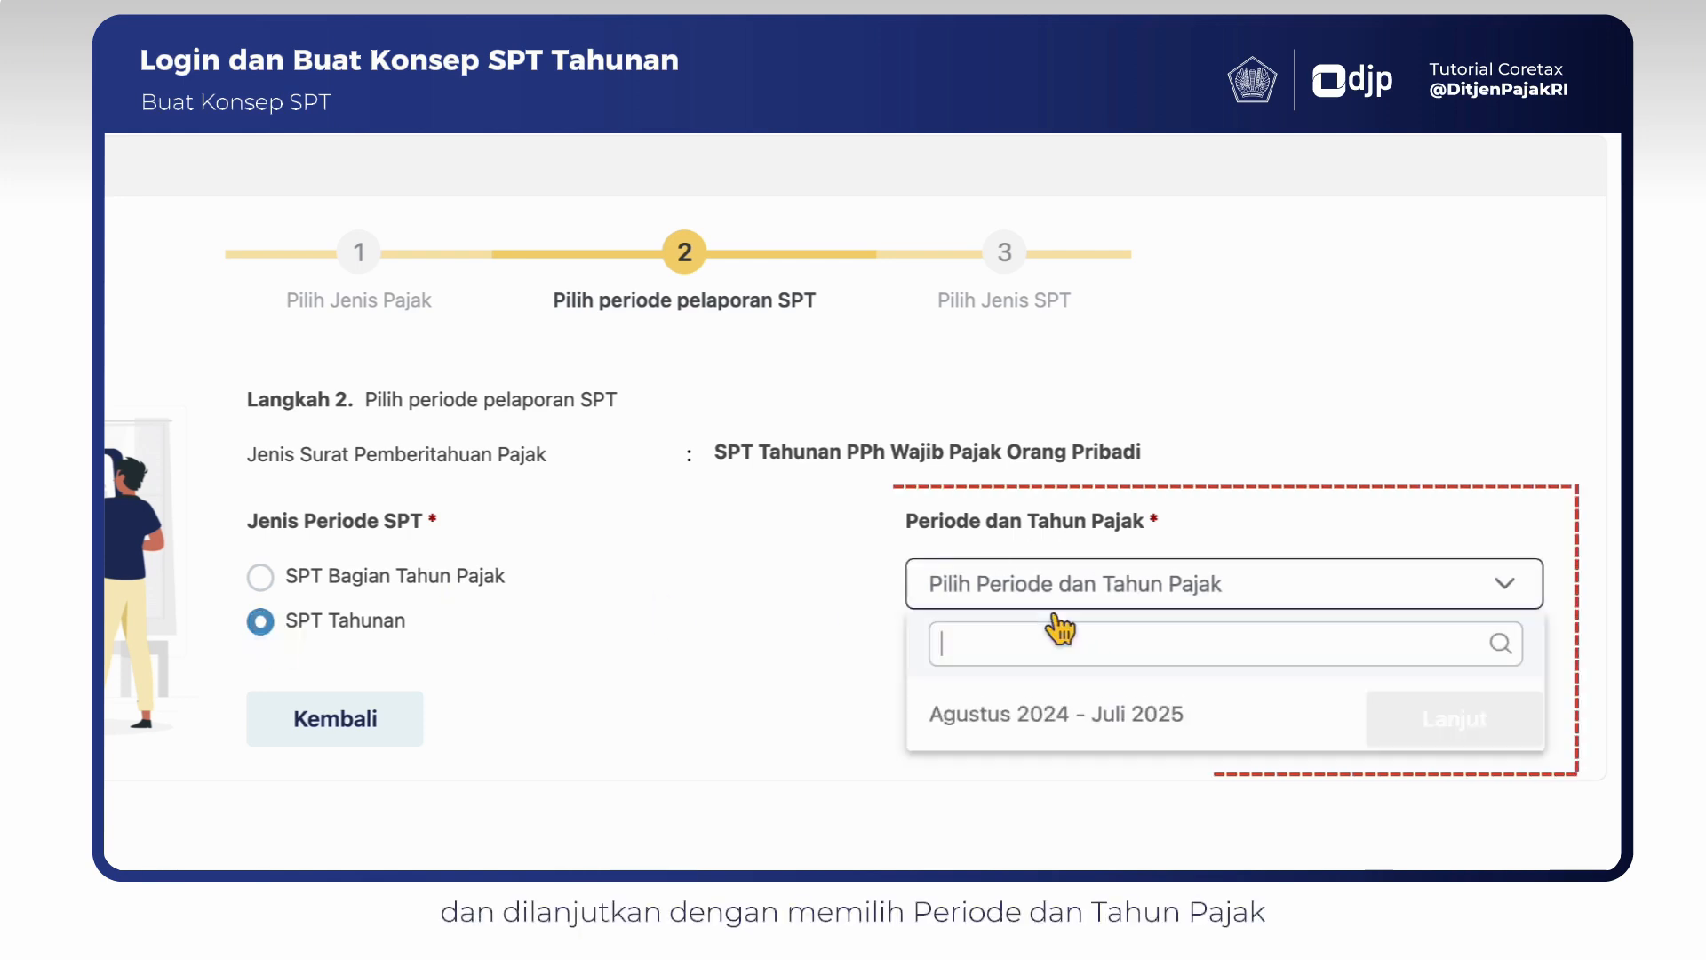
left_click(1037, 714)
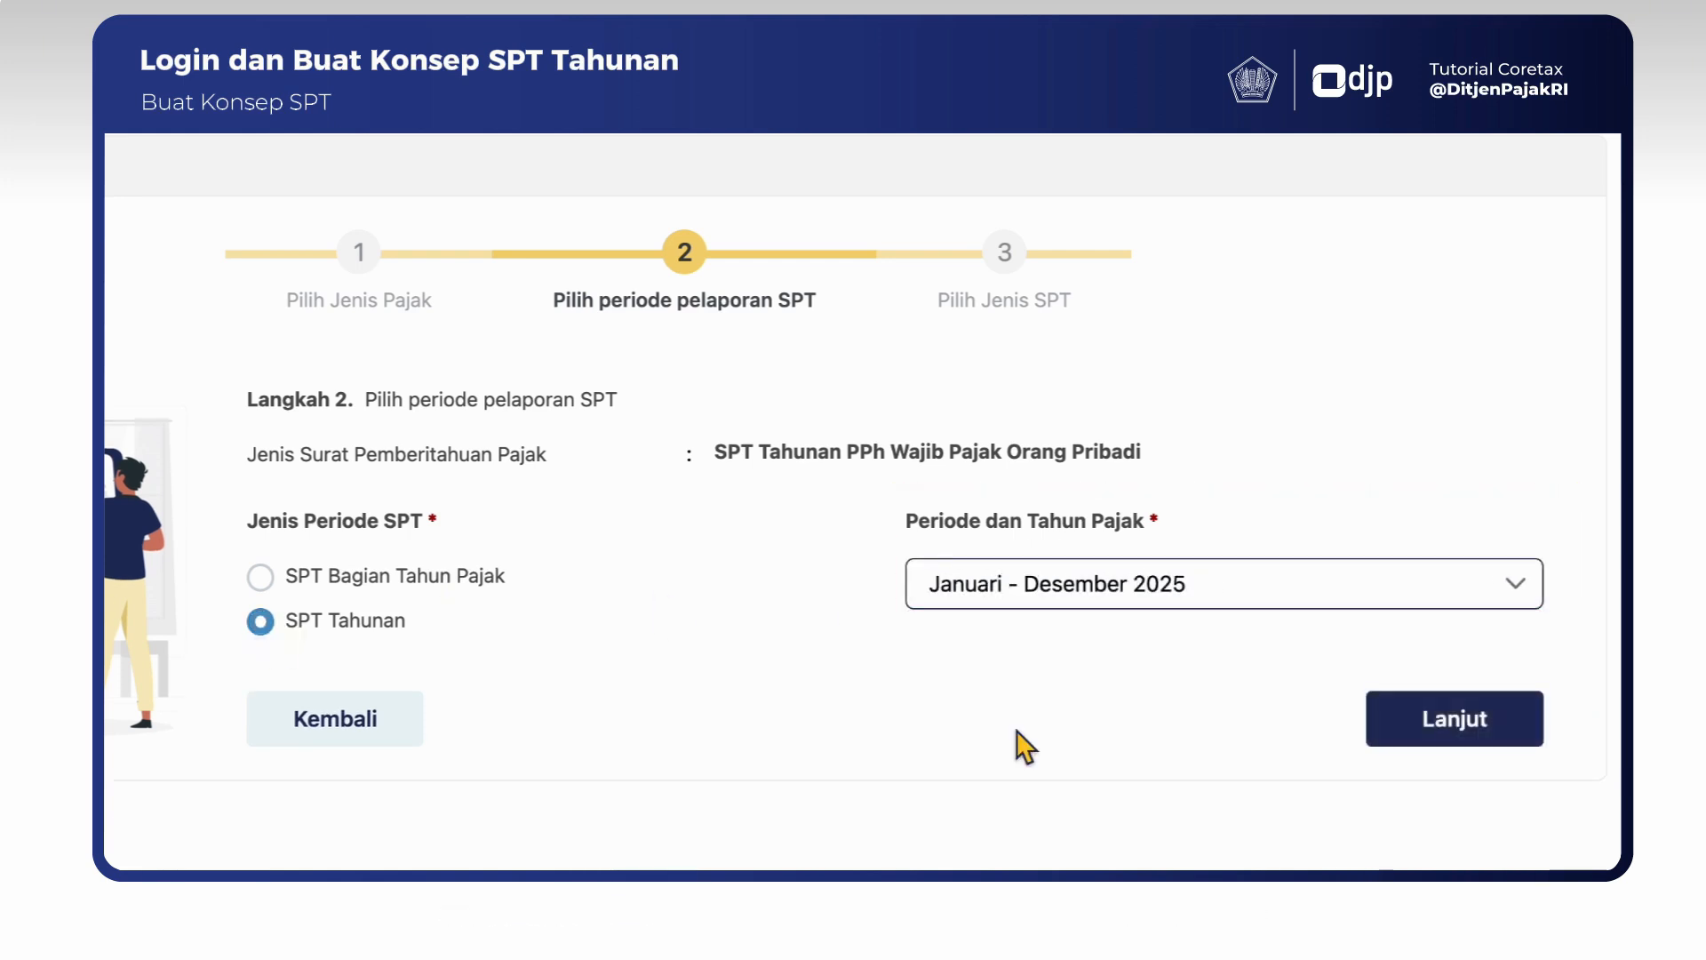
left_click(1438, 727)
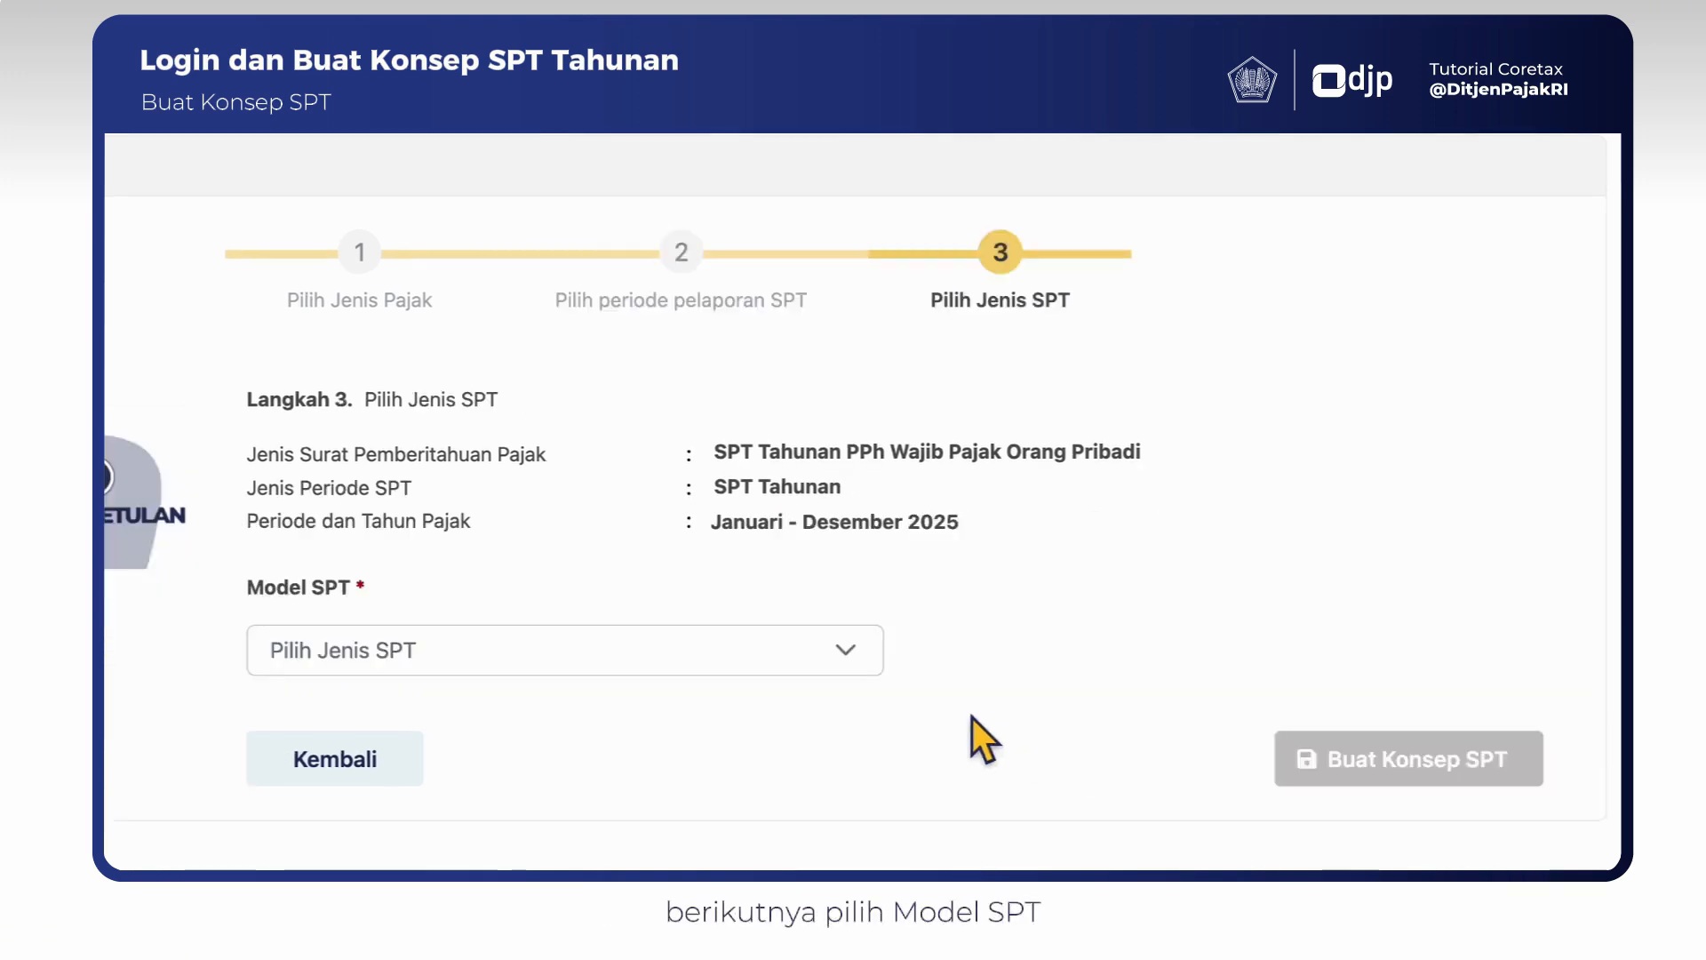
Step: Create the annual return draft with the Normal model and open the Januari - Desember 2025 draft for editing
left_click(846, 653)
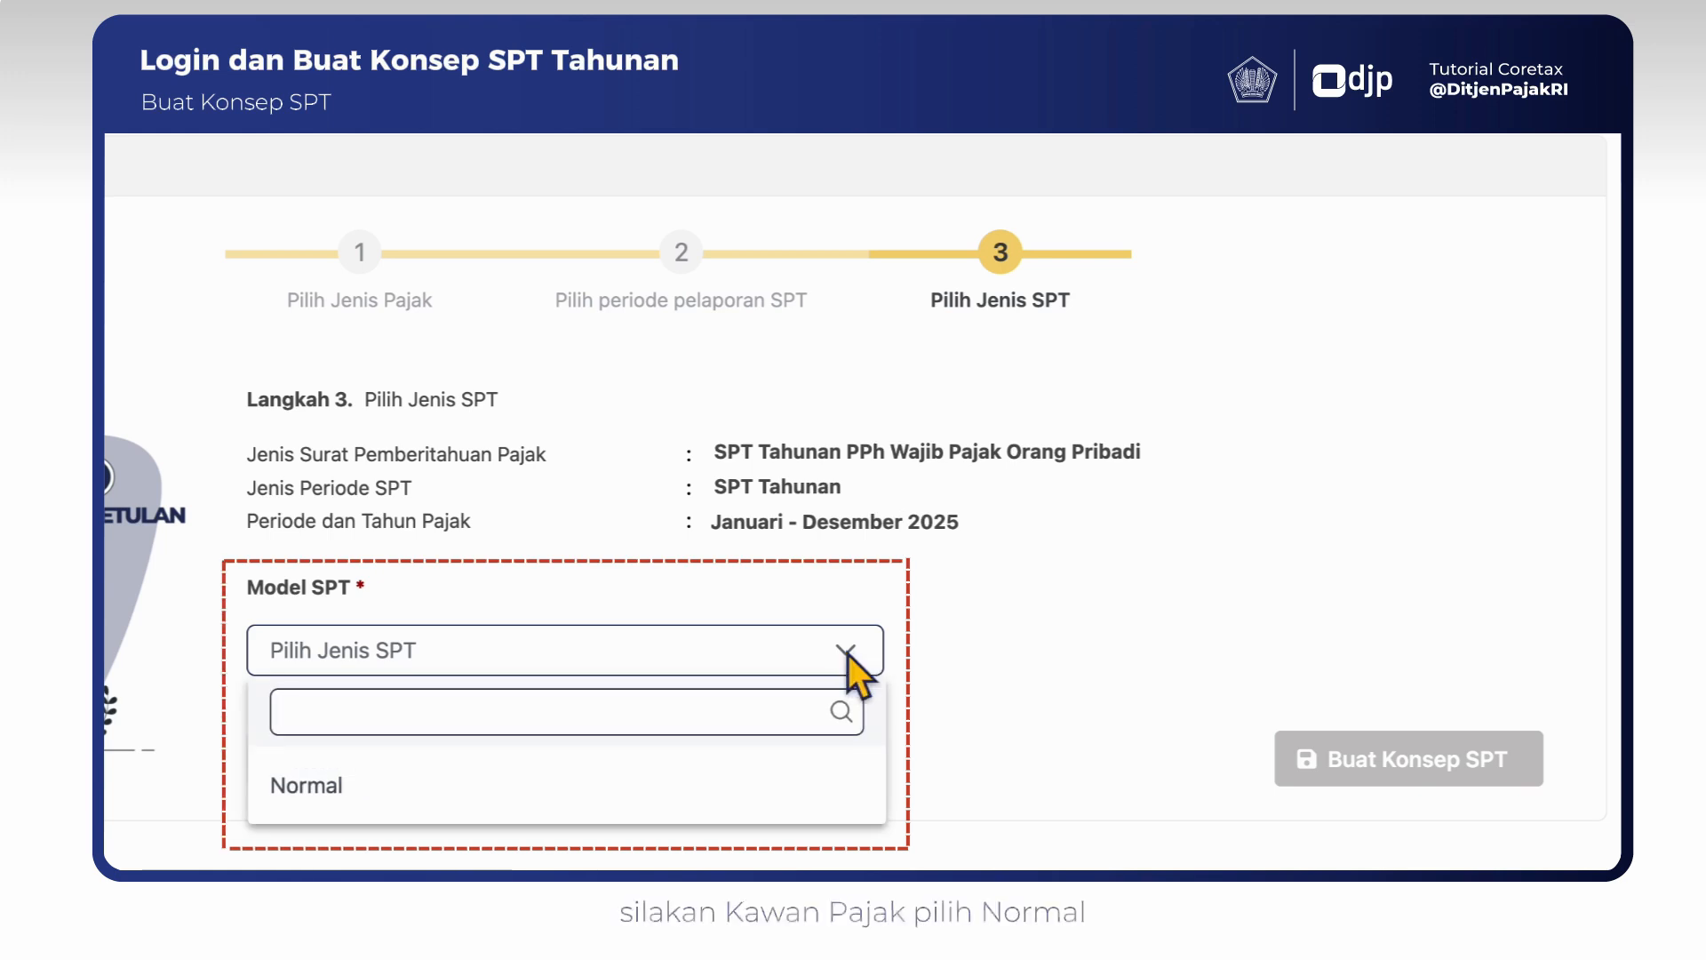
left_click(834, 785)
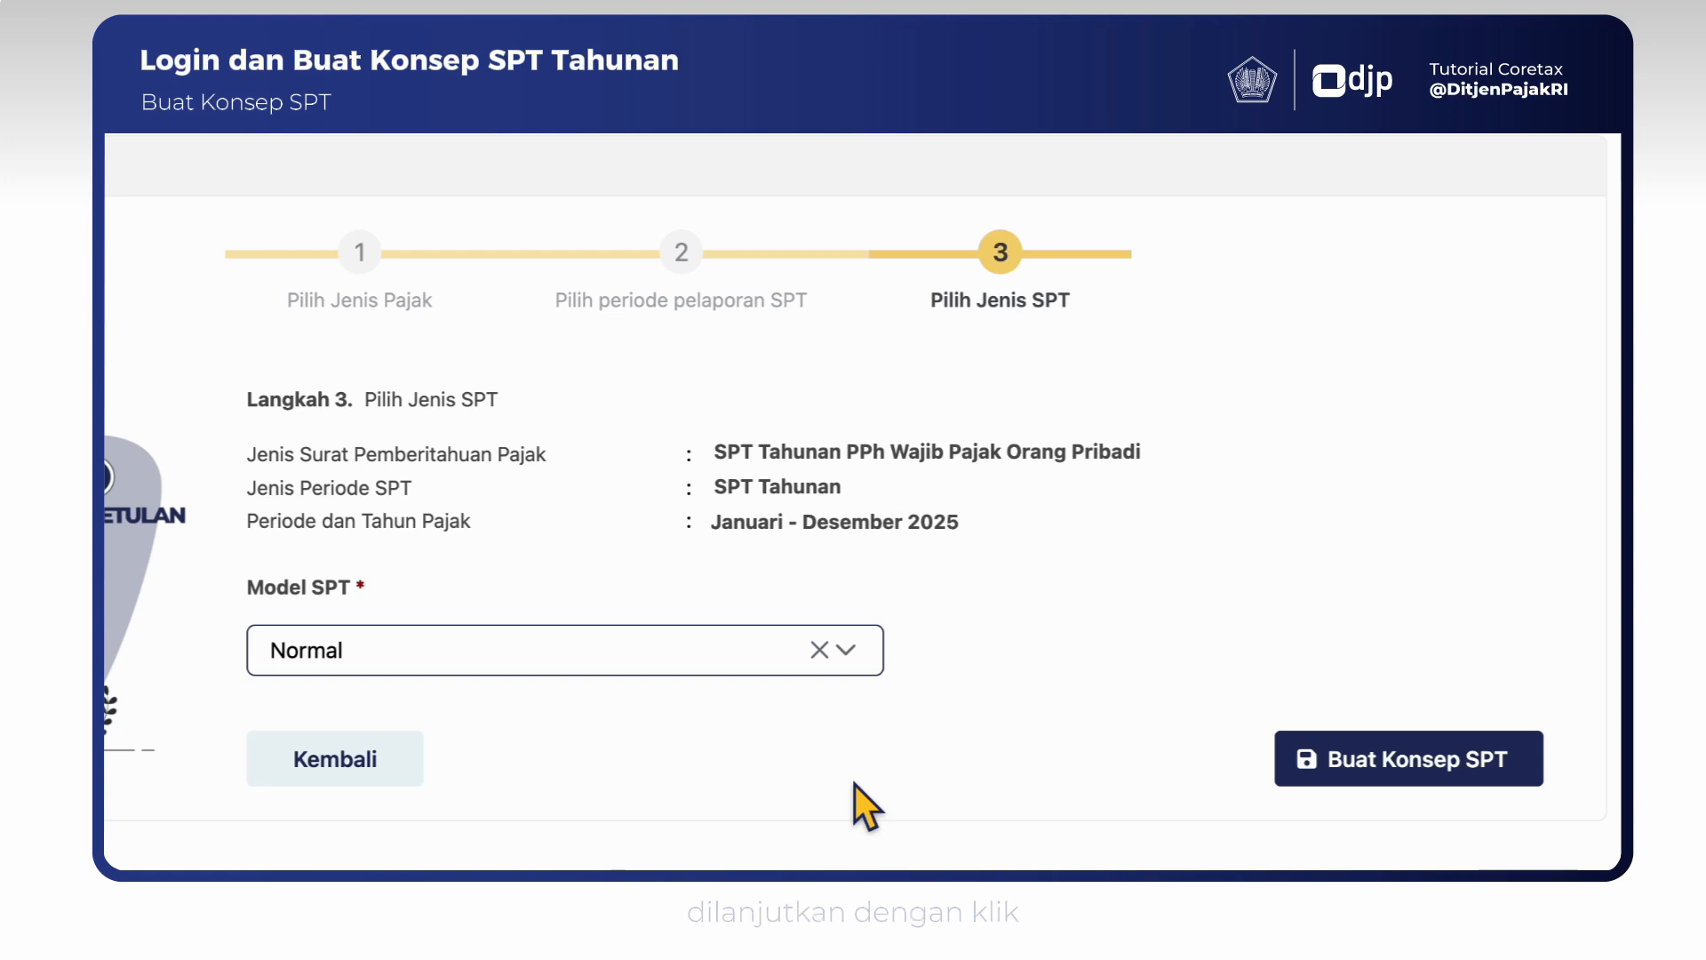
left_click(1422, 778)
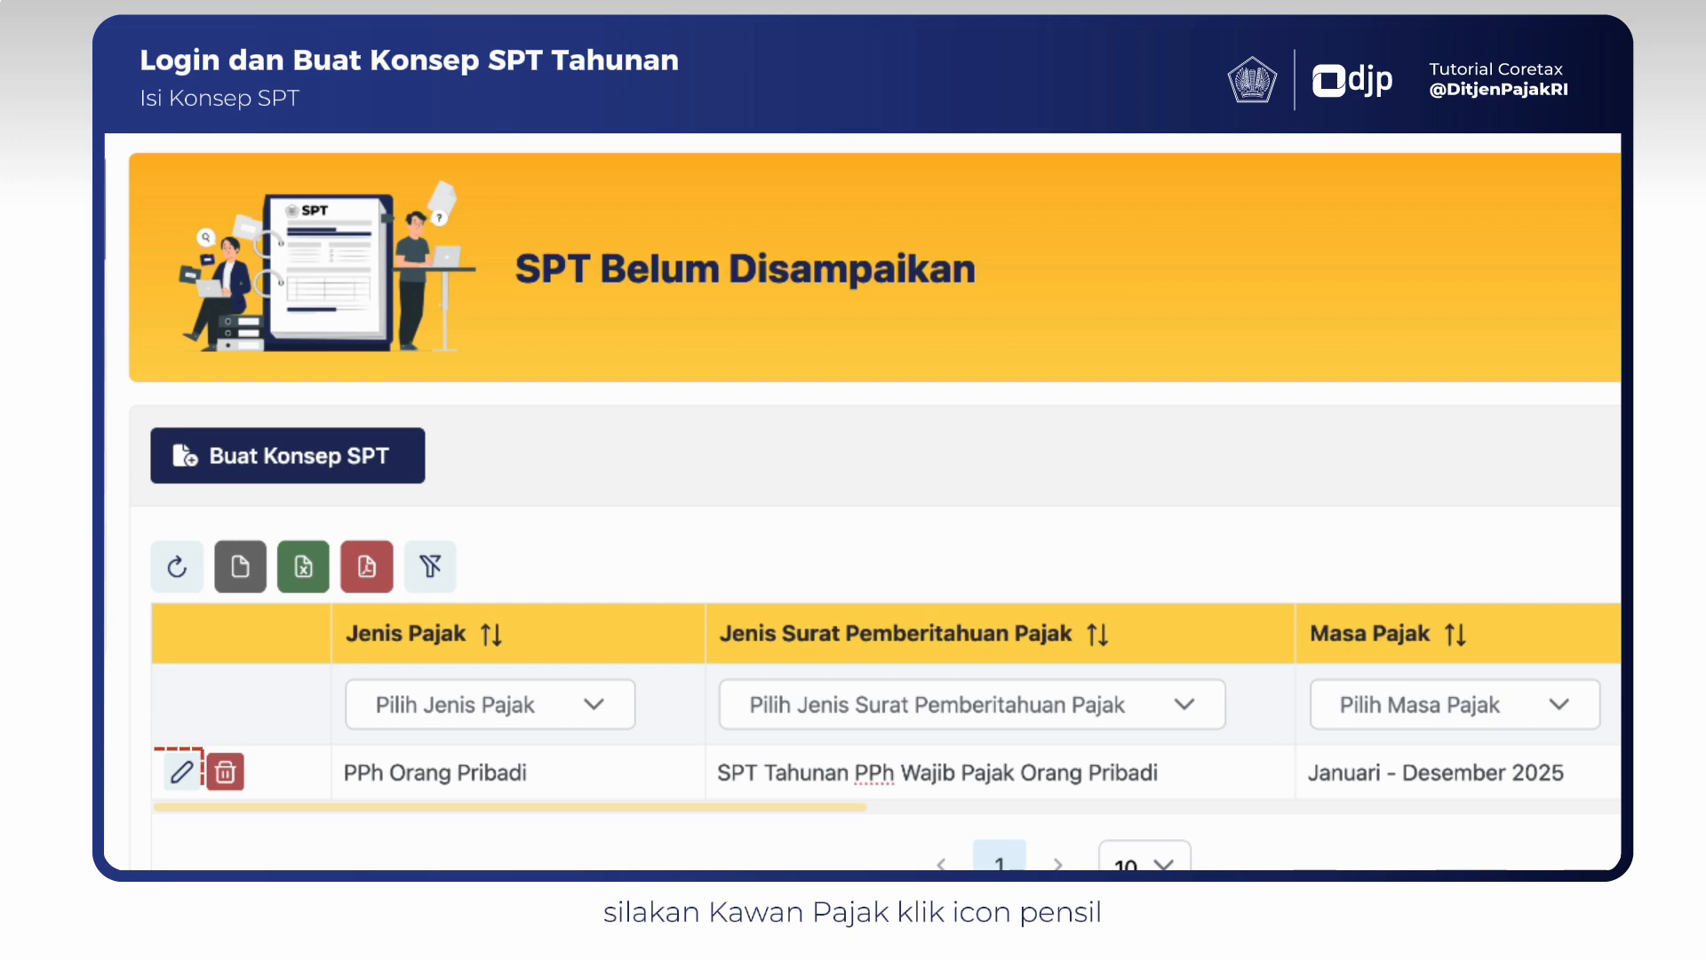
left_click(190, 795)
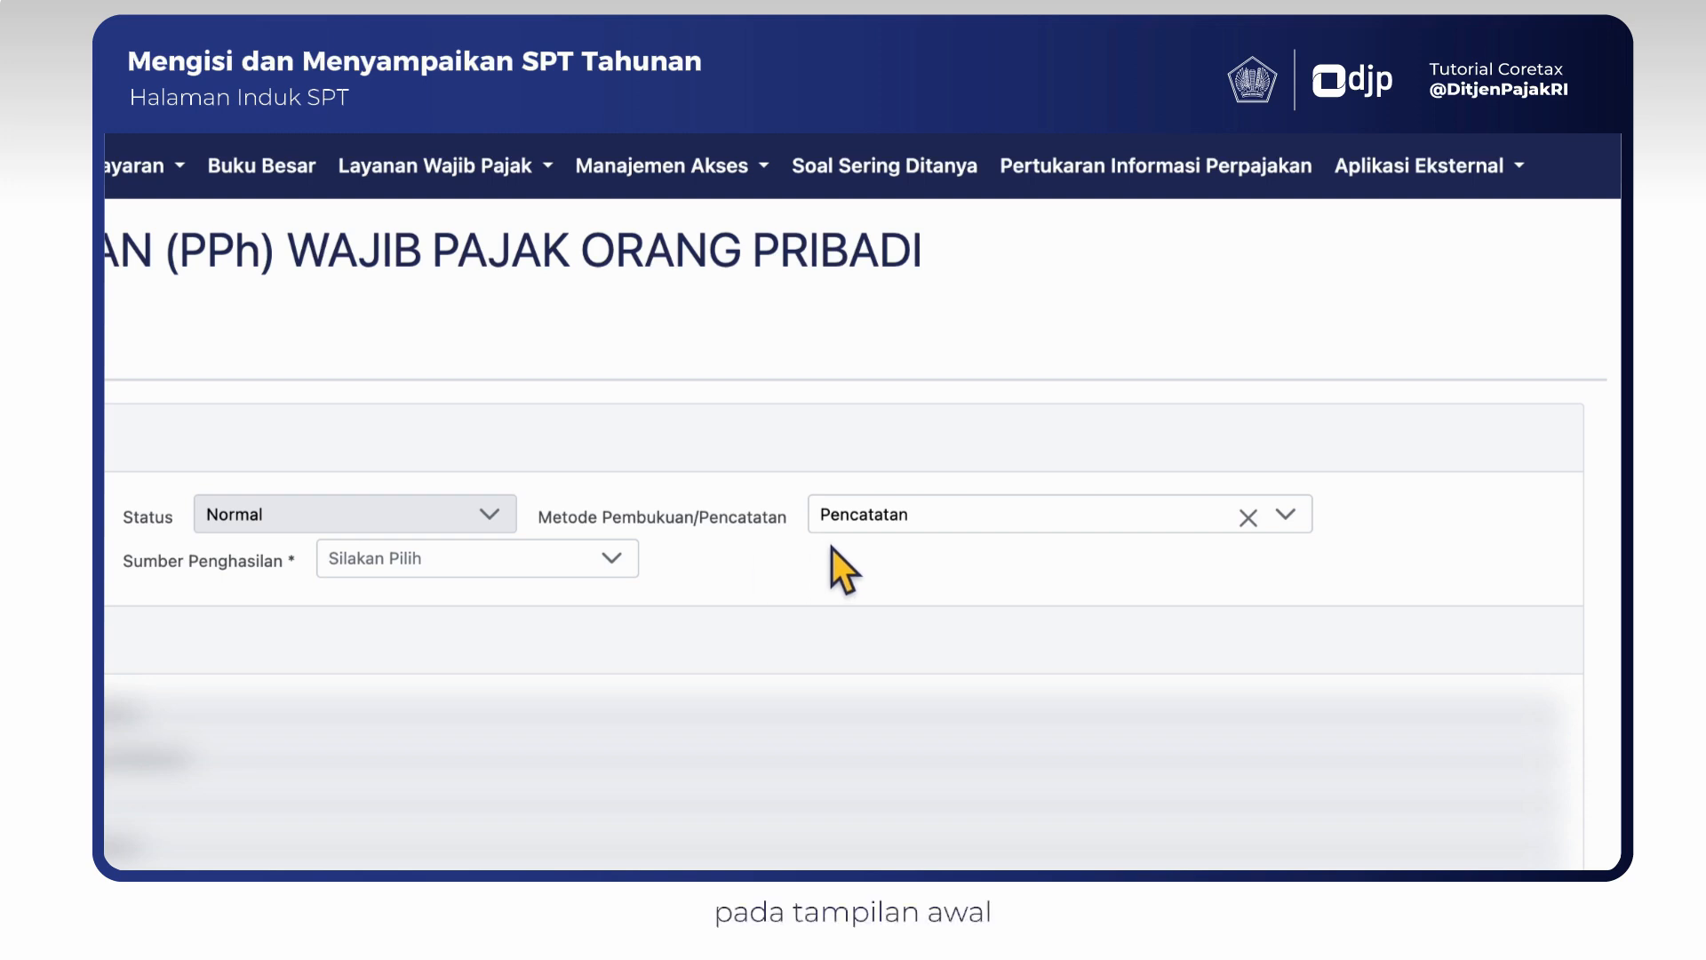
Step: In the return header, choose Pencatatan as the bookkeeping method and Kegiatan Usaha as the income source
left_click(1027, 519)
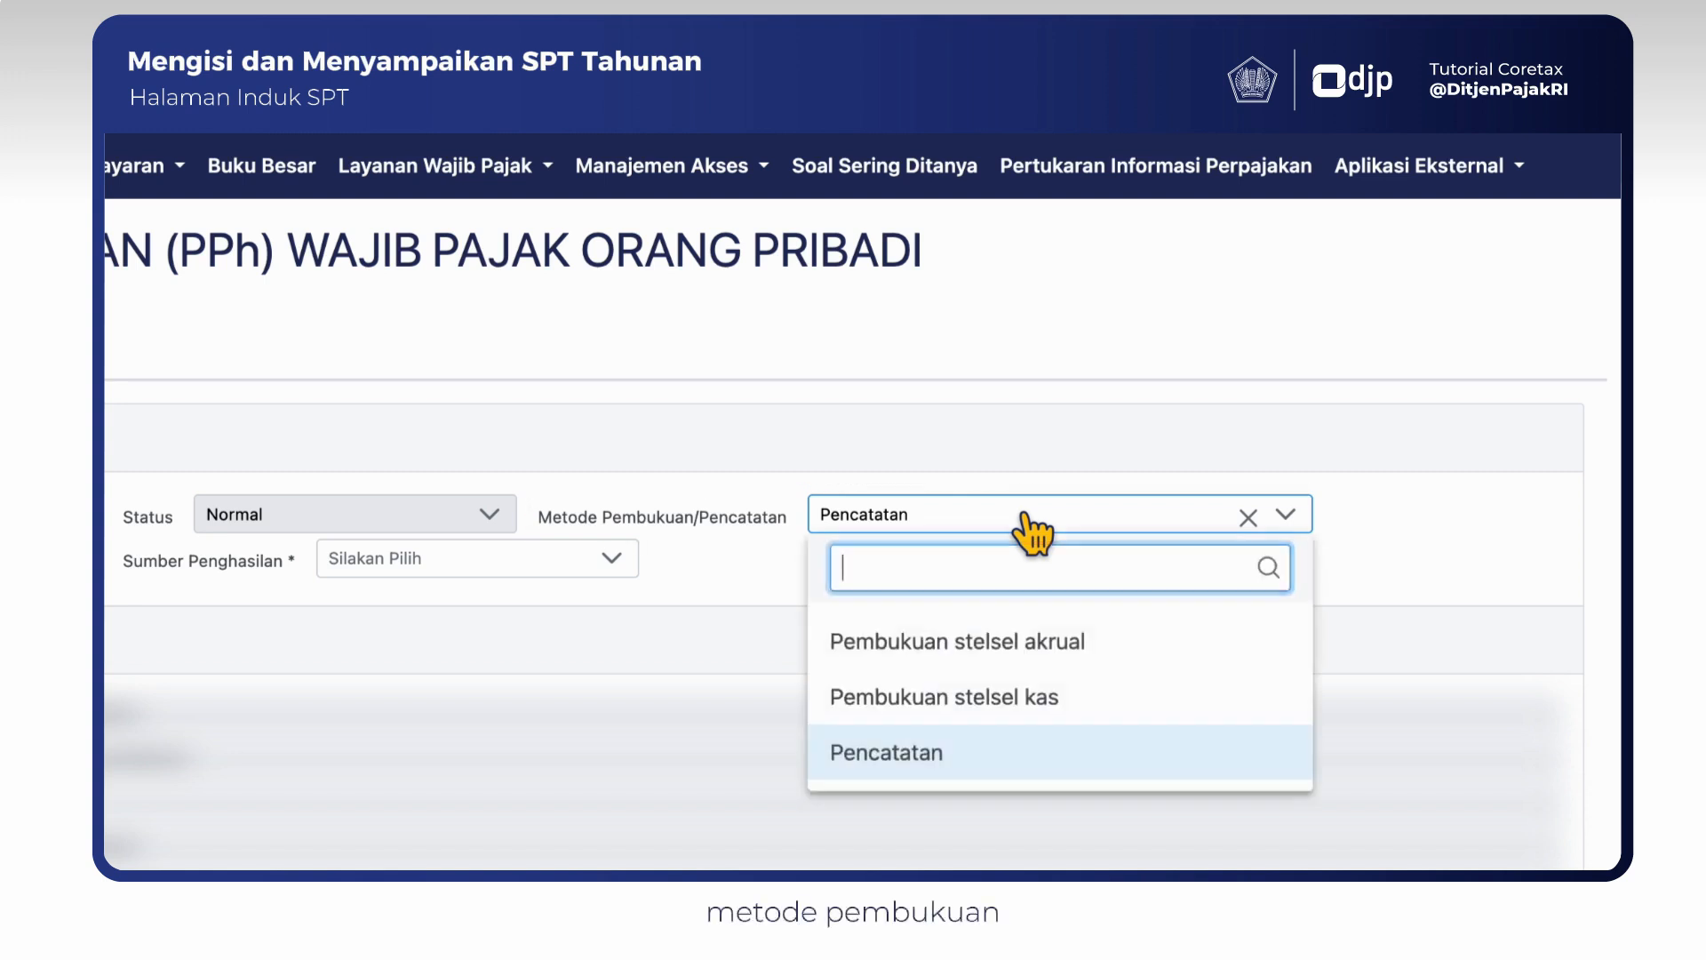
left_click(1015, 754)
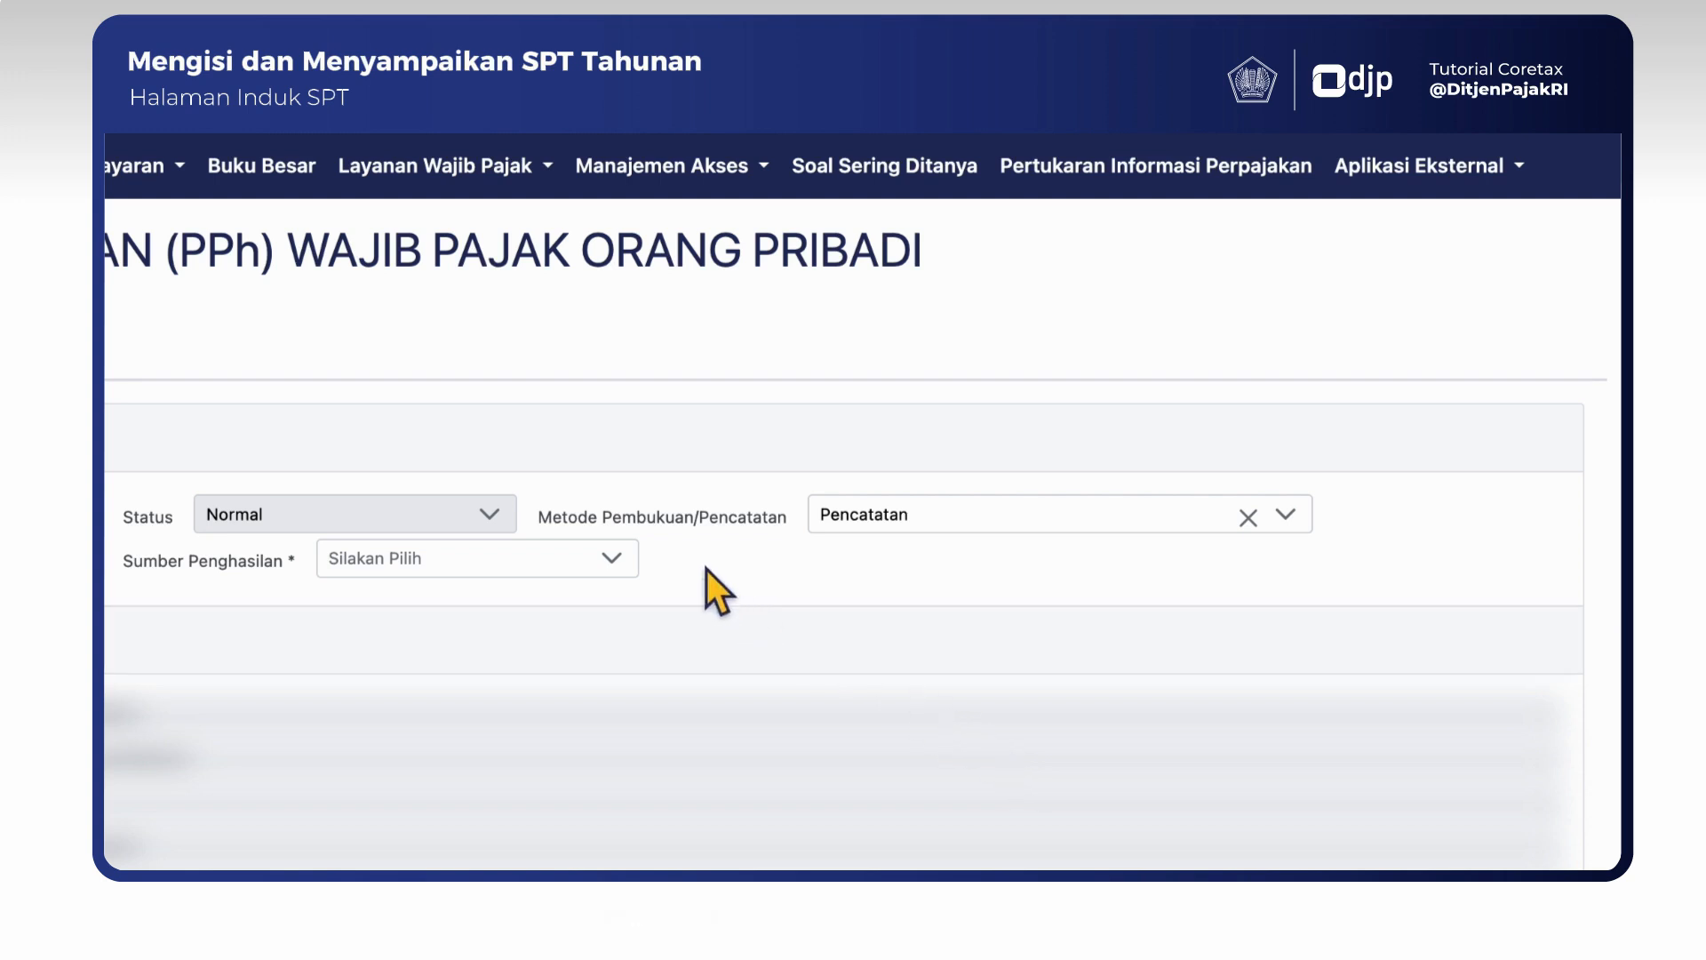
left_click(611, 567)
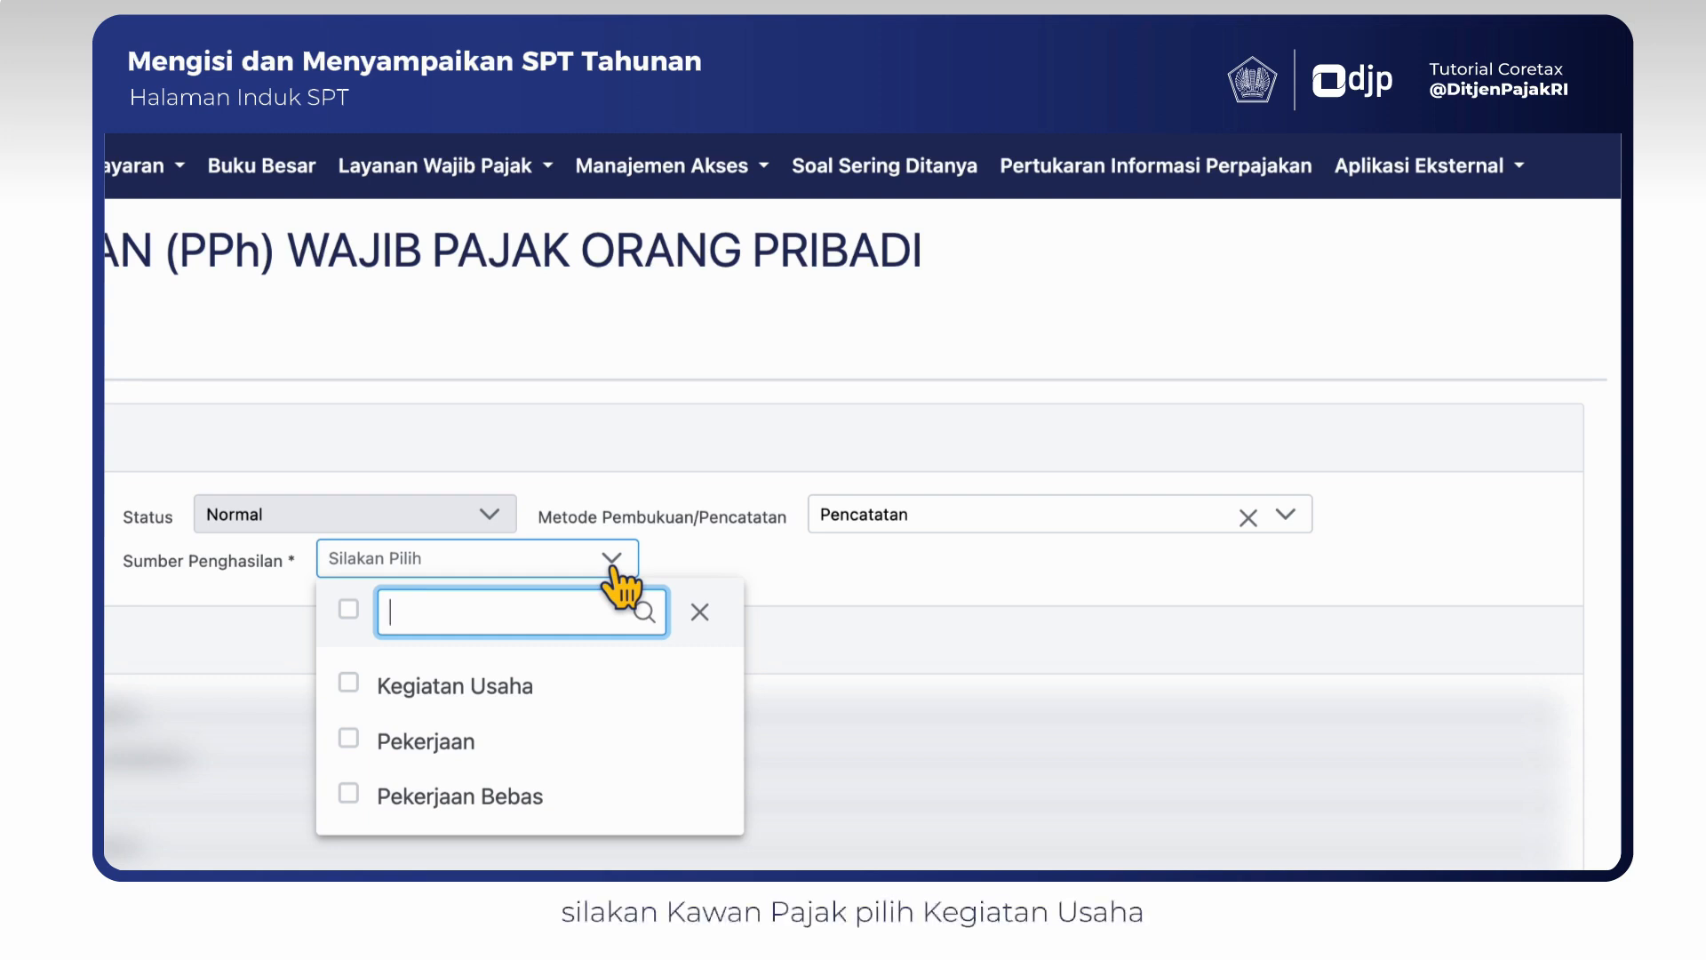
left_click(494, 689)
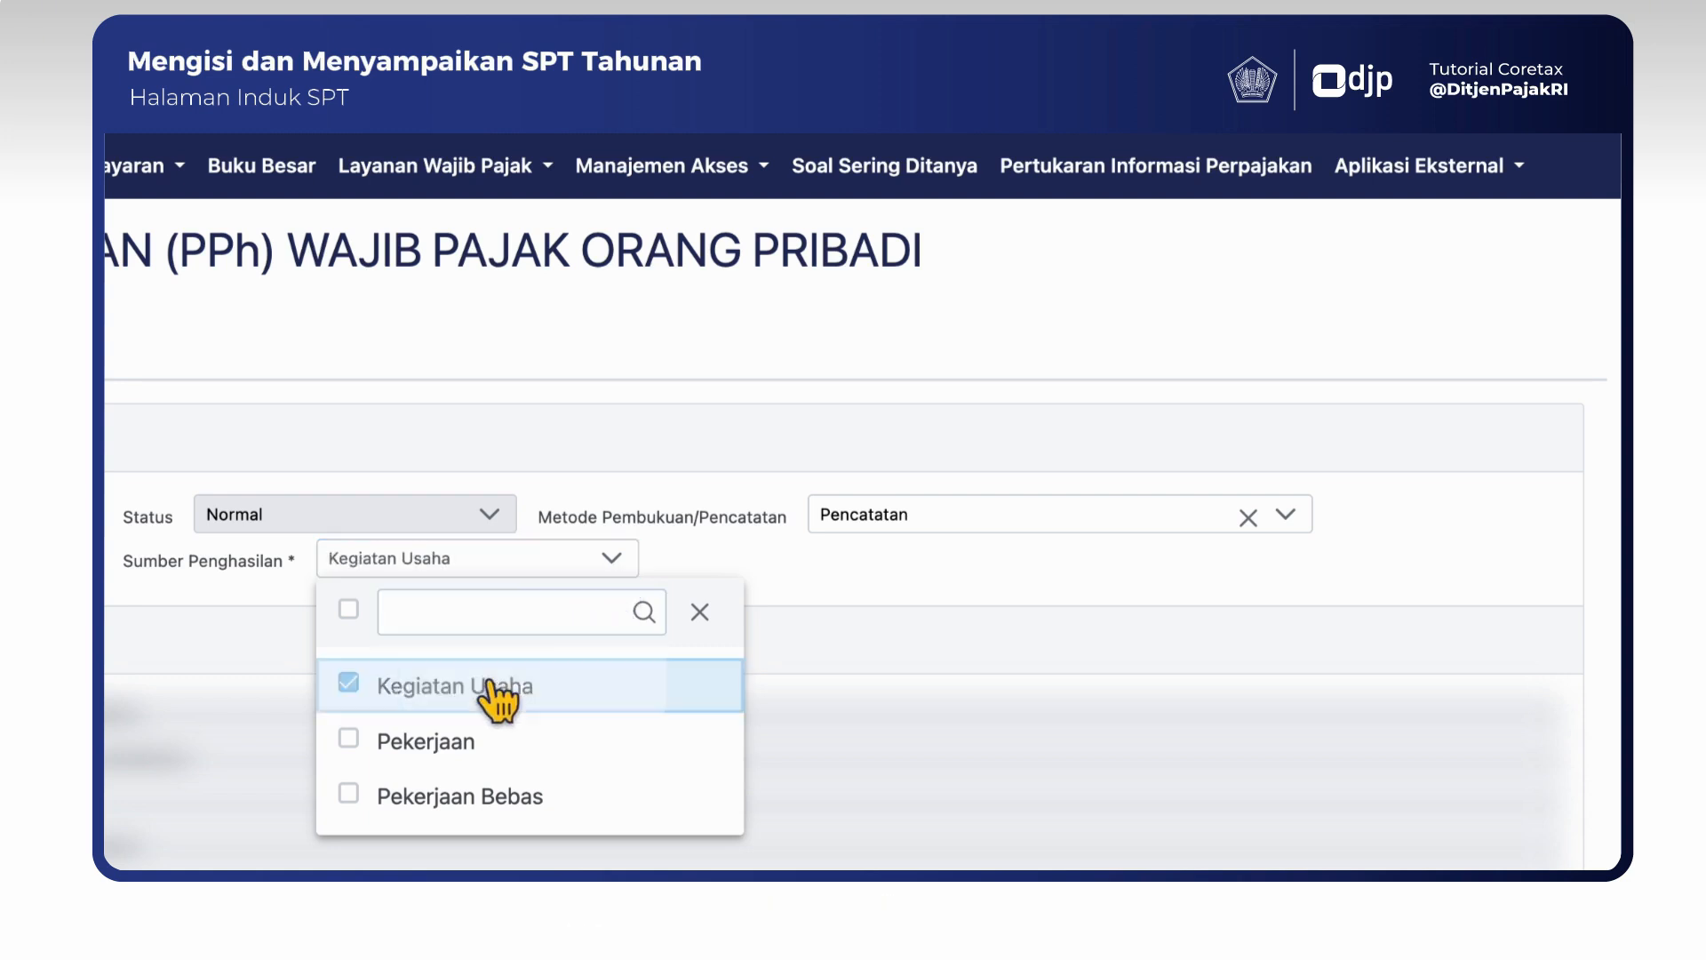
left_click(785, 591)
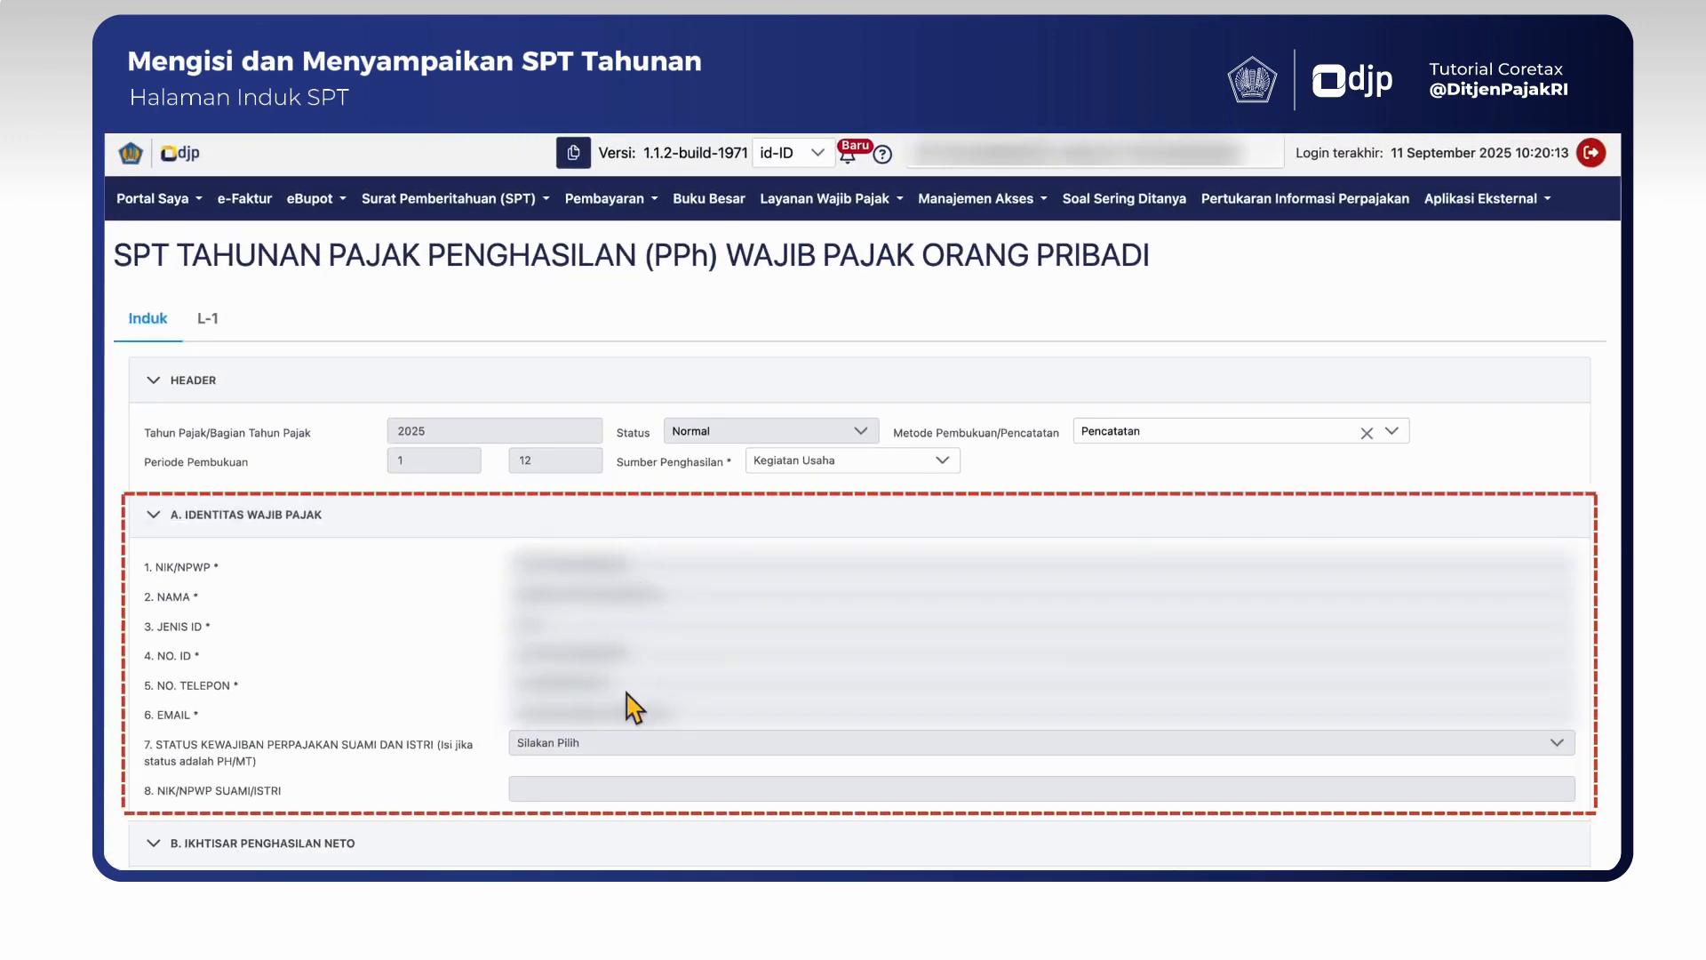
Step: In section B, answer Tidak to 1.a on employment income and Ya to 1.b.1 on business or freelance income
scroll(638, 711, "down", 3)
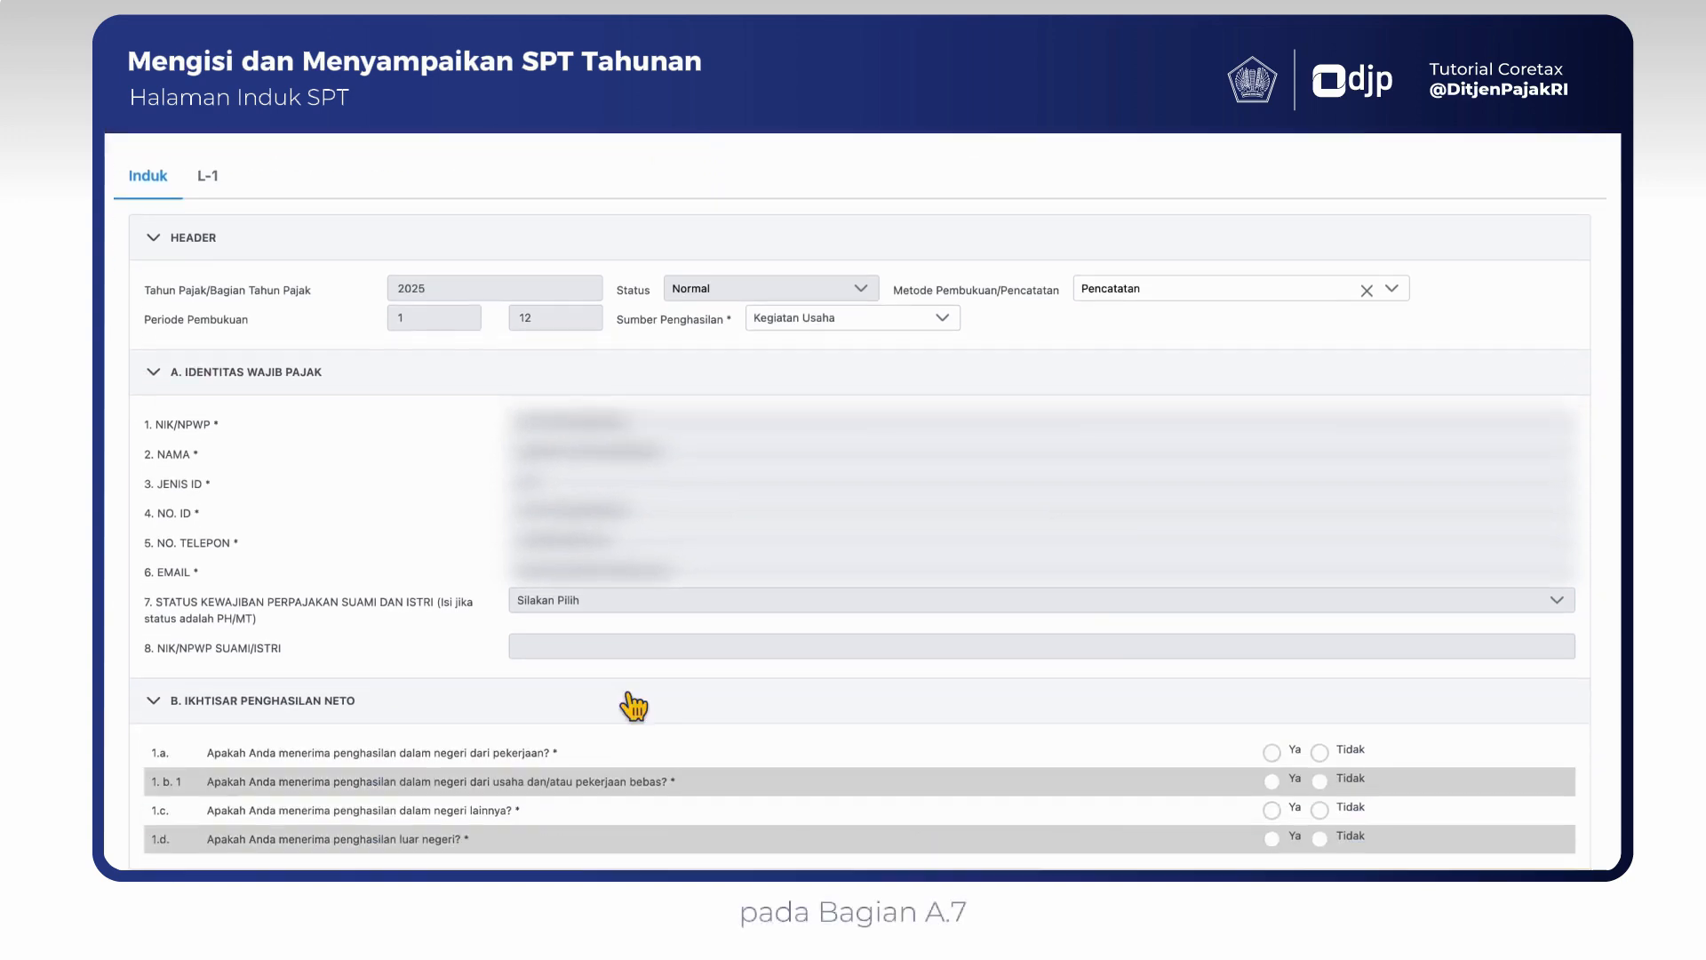
scroll(628, 695, "down", 1)
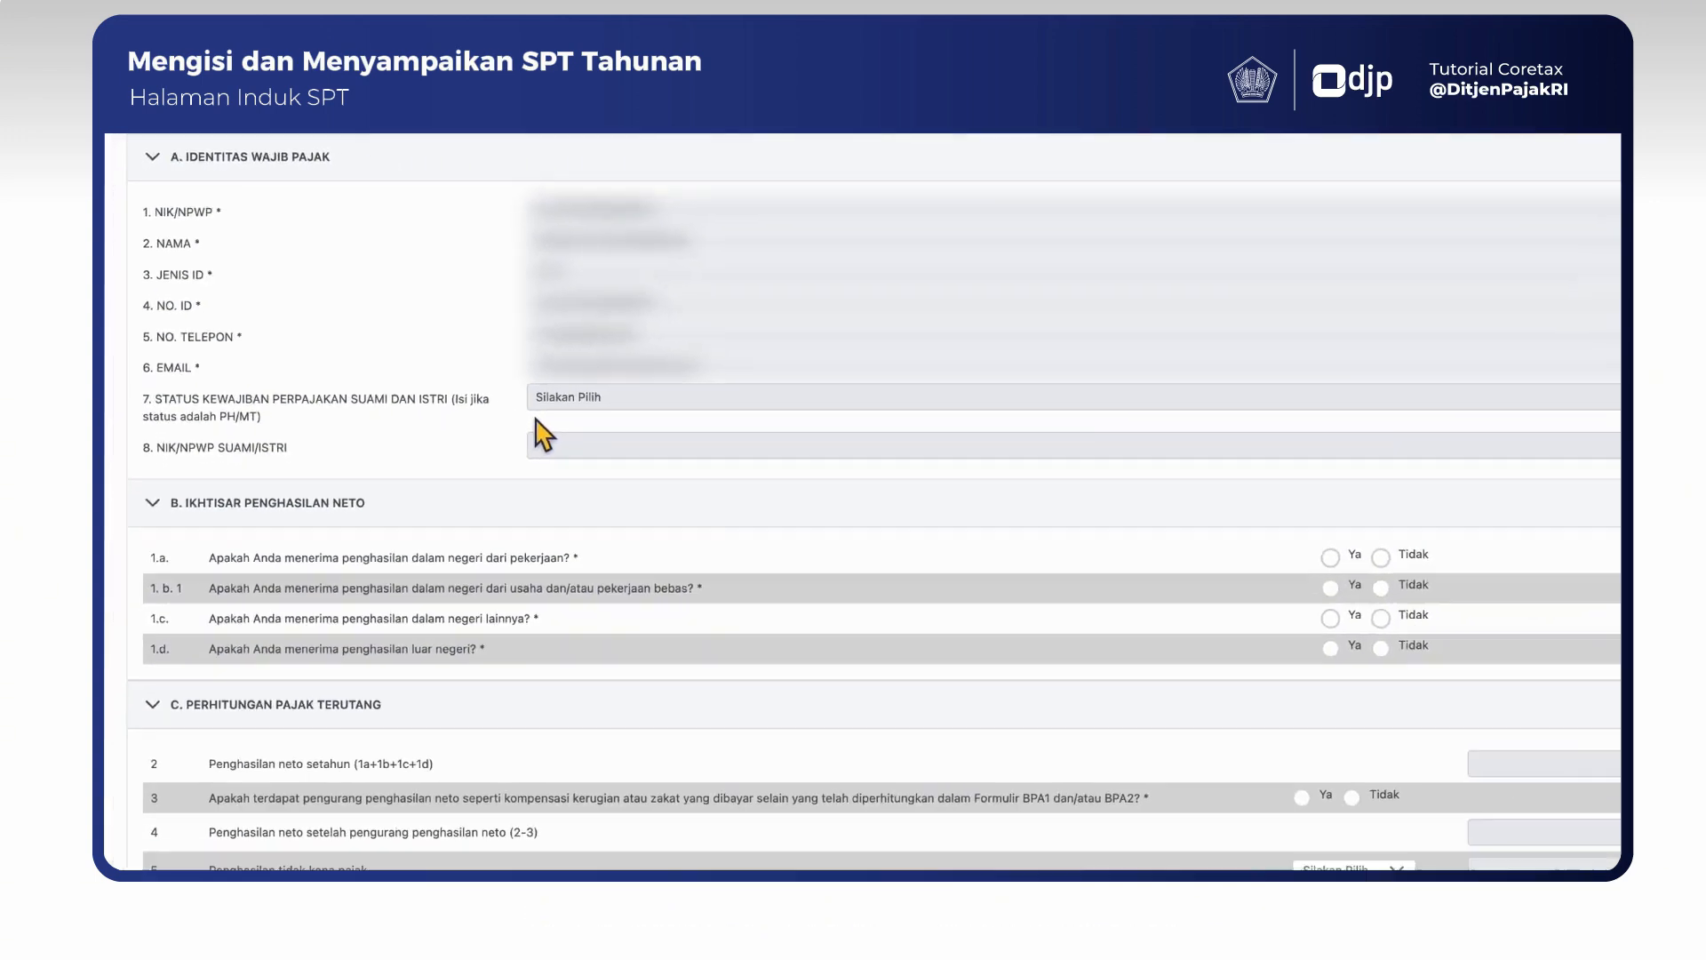
scroll(646, 507, "down", 2)
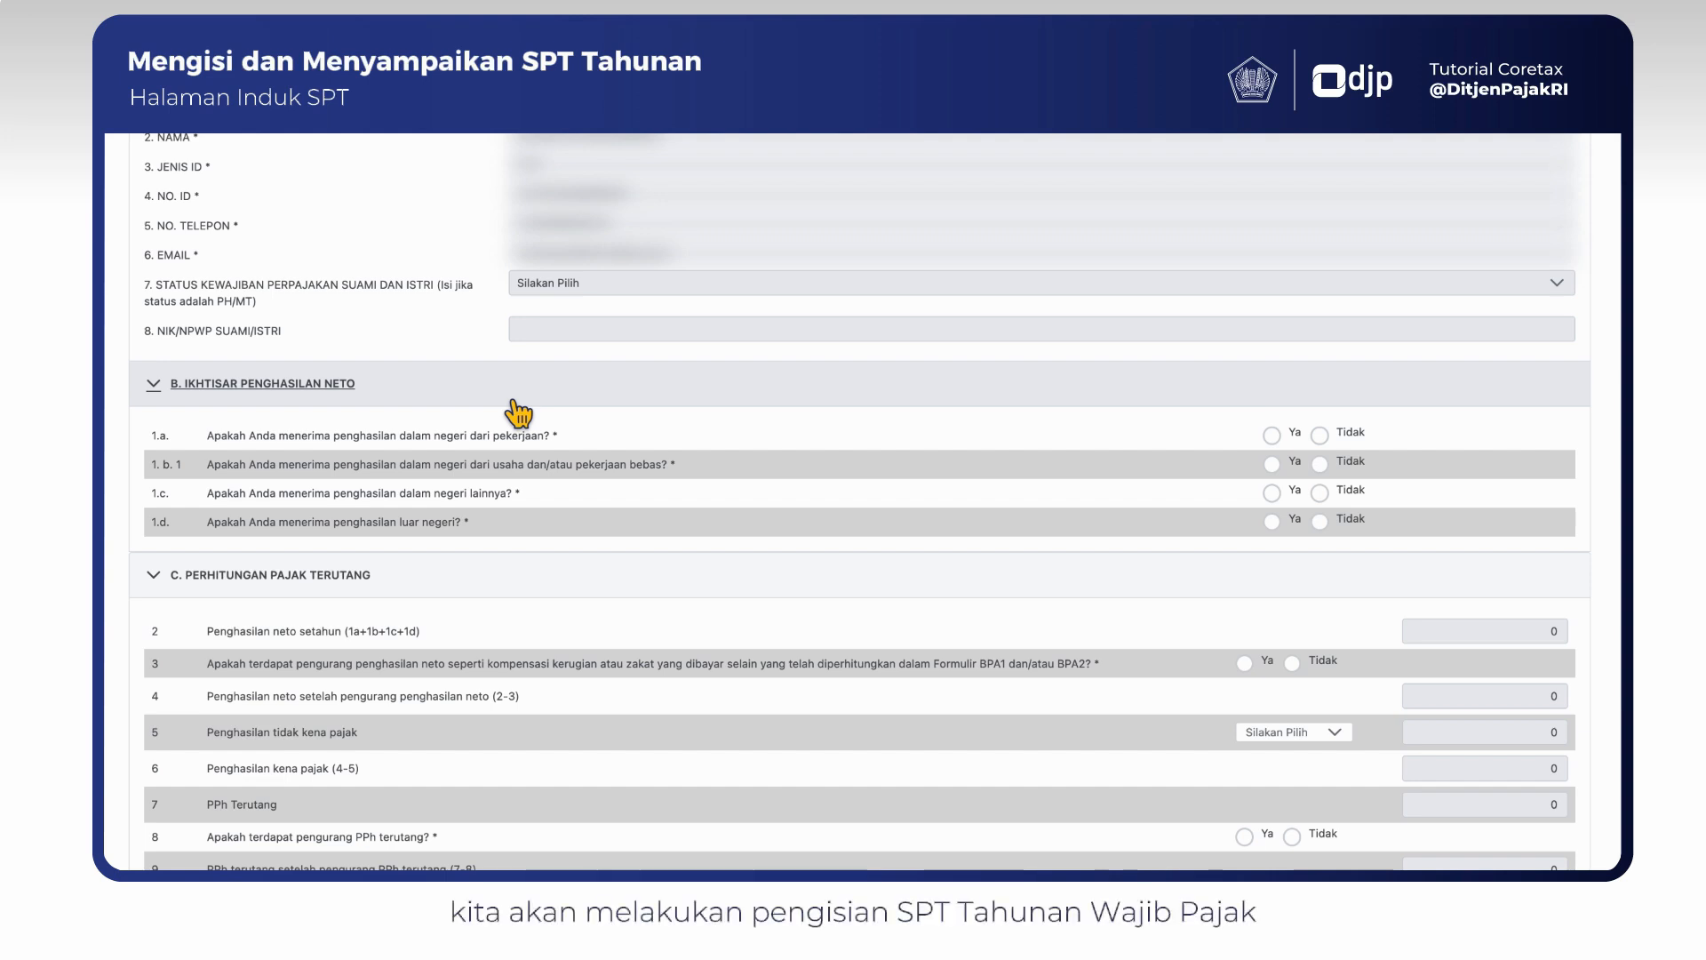
scroll(518, 413, "down", 2)
scroll(518, 413, "down", 3)
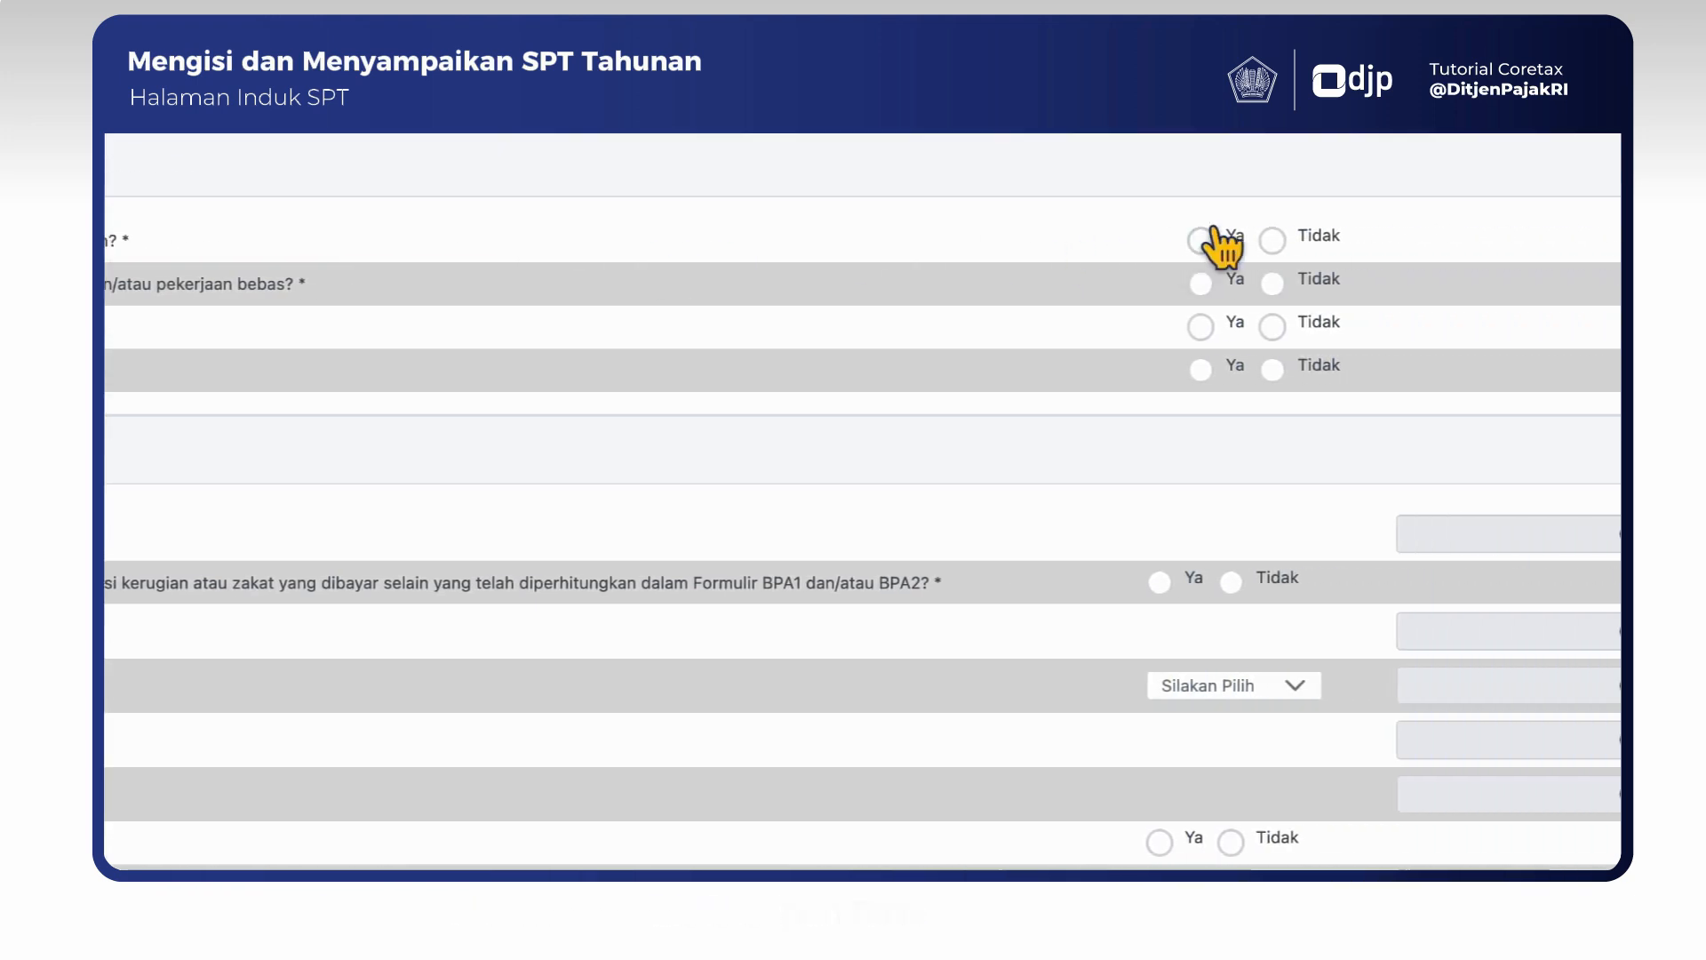
left_click(1273, 239)
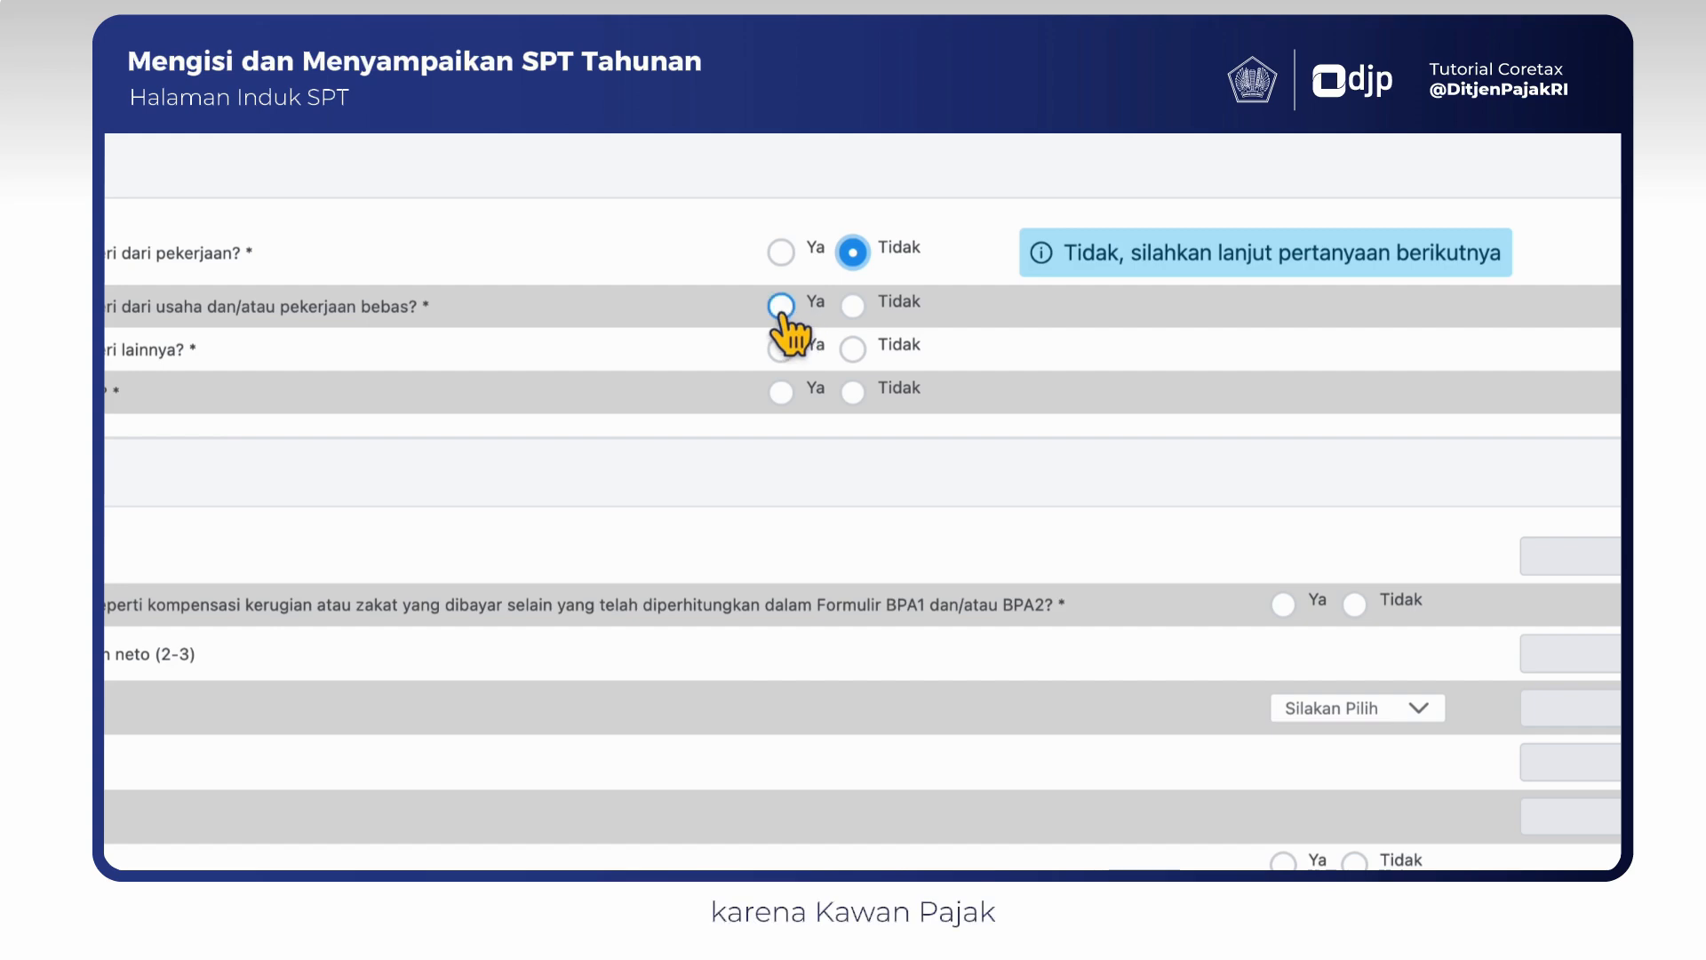
left_click(781, 307)
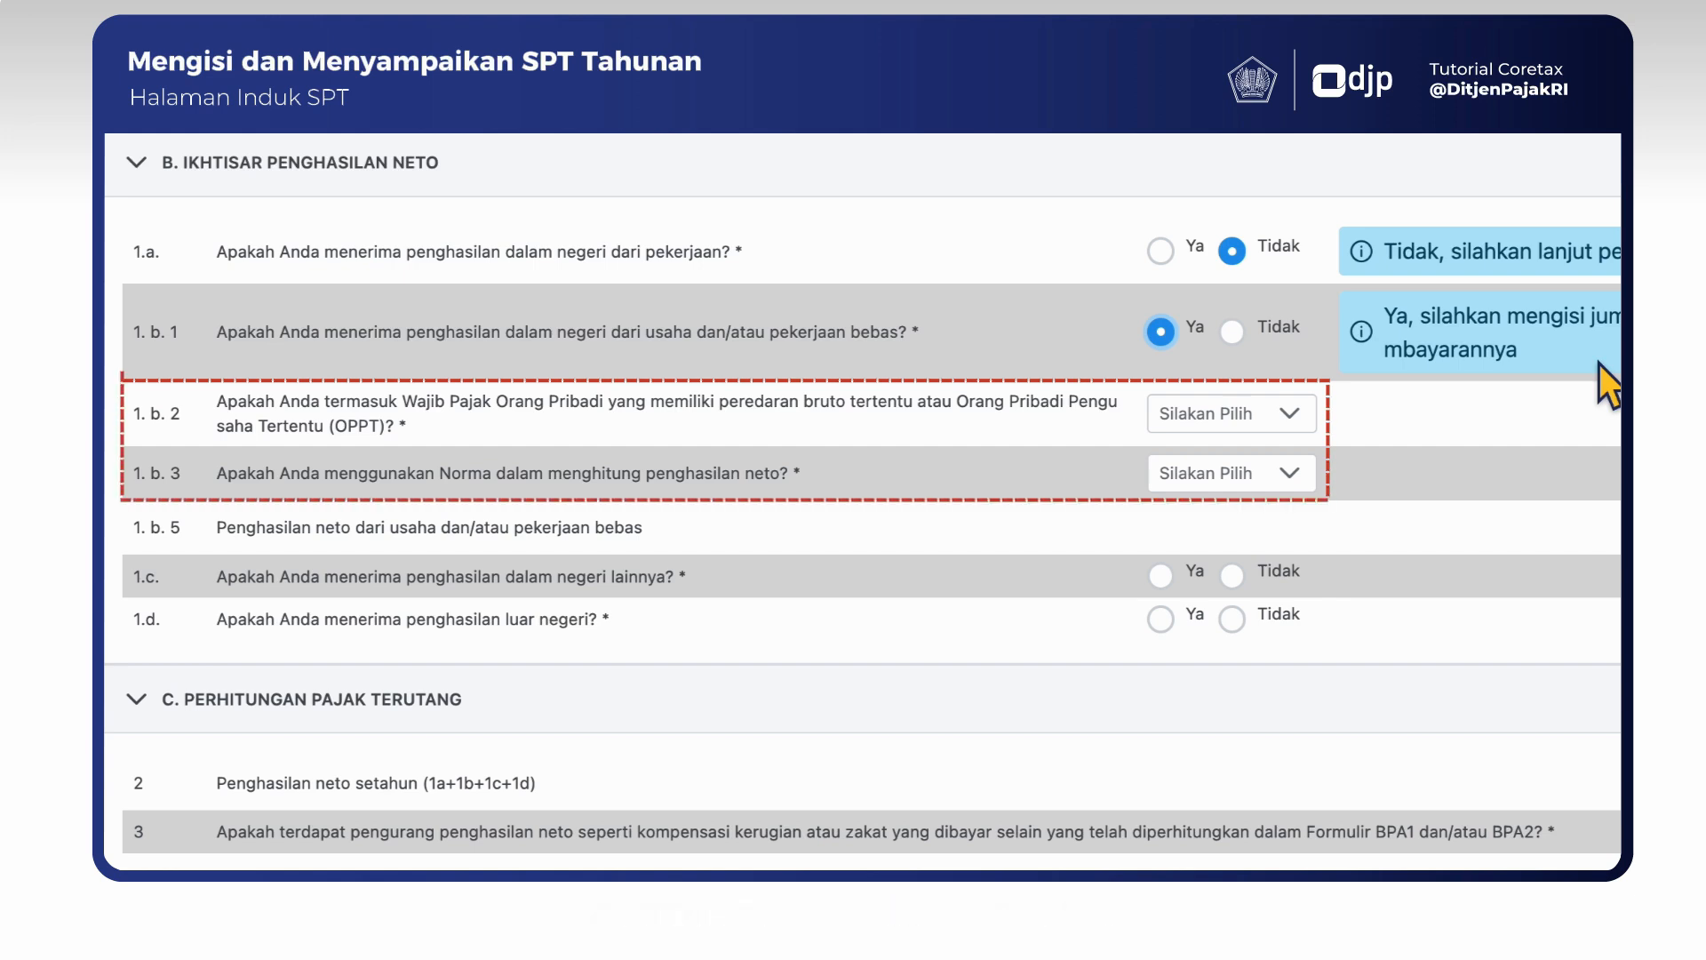
Step: Answer 1.b.2 as an individual with certain gross turnover under final tax, and 1.b.3 as receiving only final-taxed business income without bookkeeping
left_click(1264, 417)
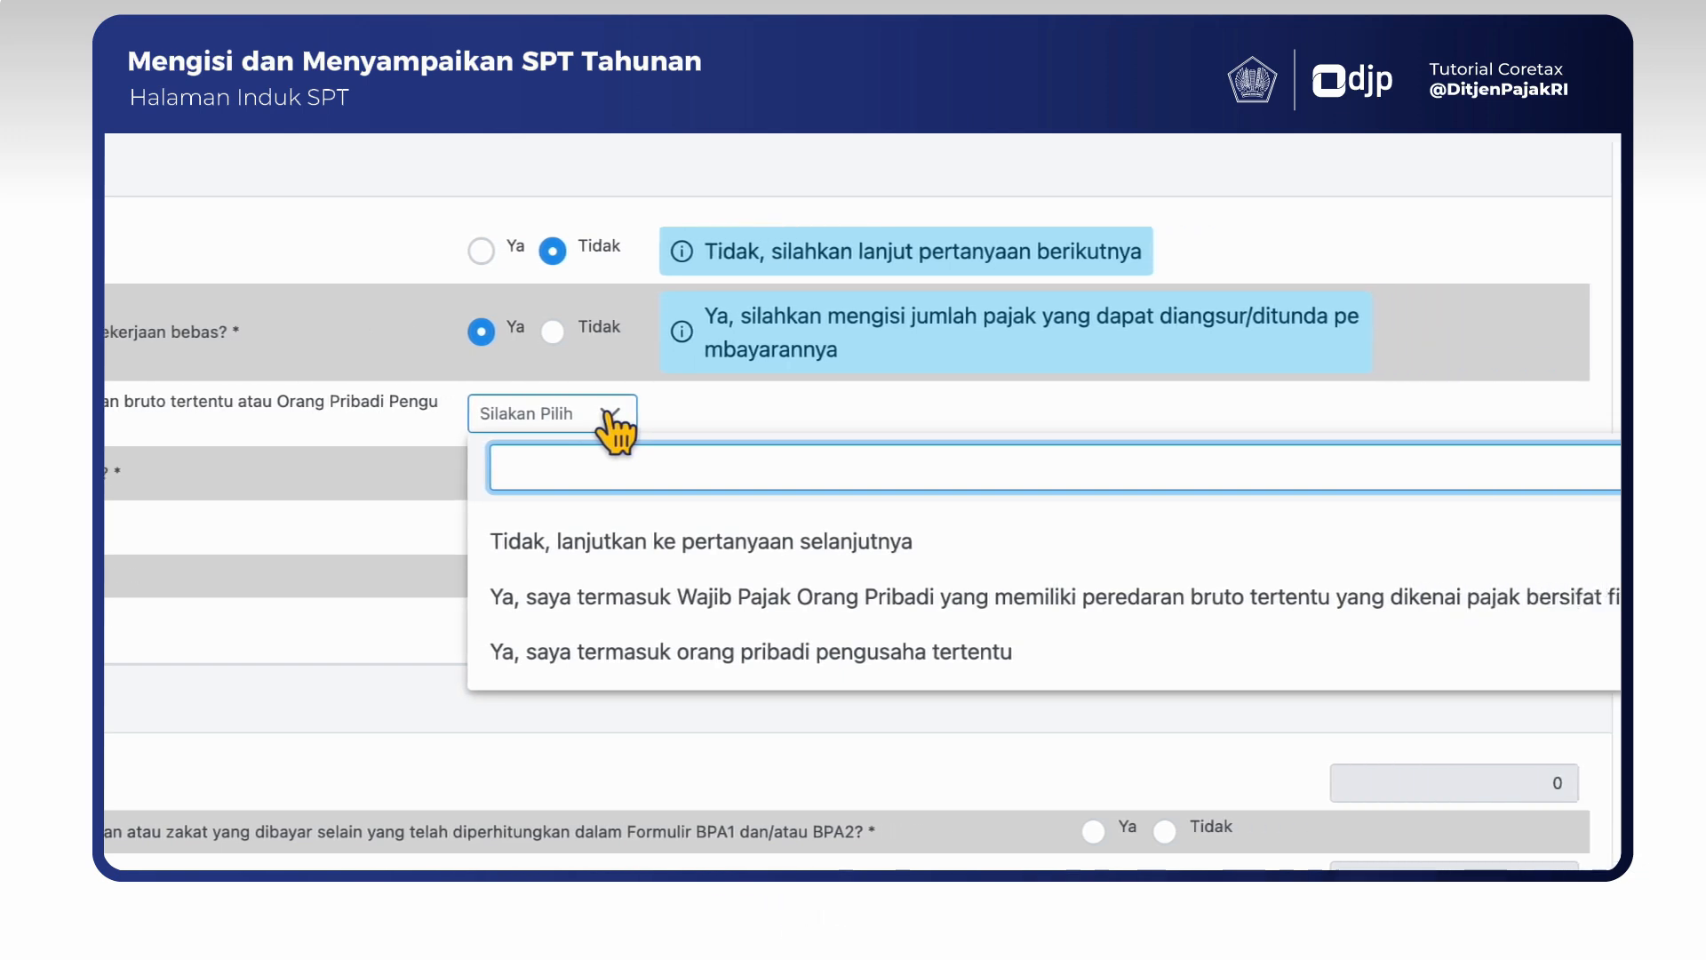
left_click(1028, 613)
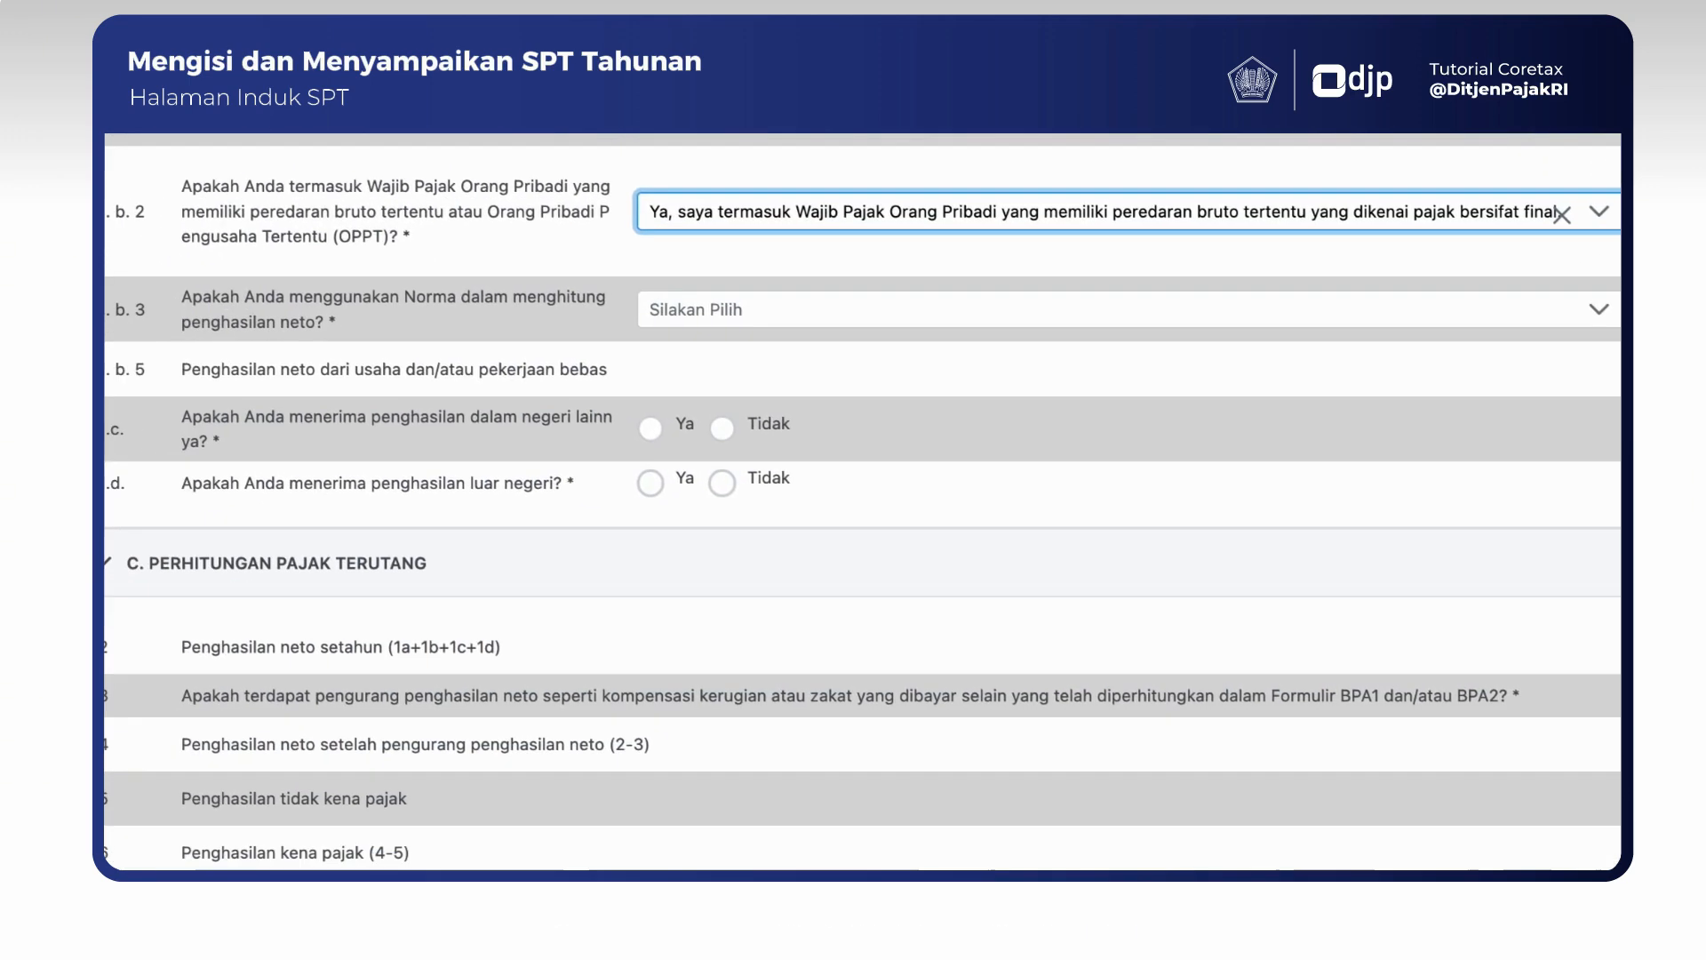
left_click(1594, 307)
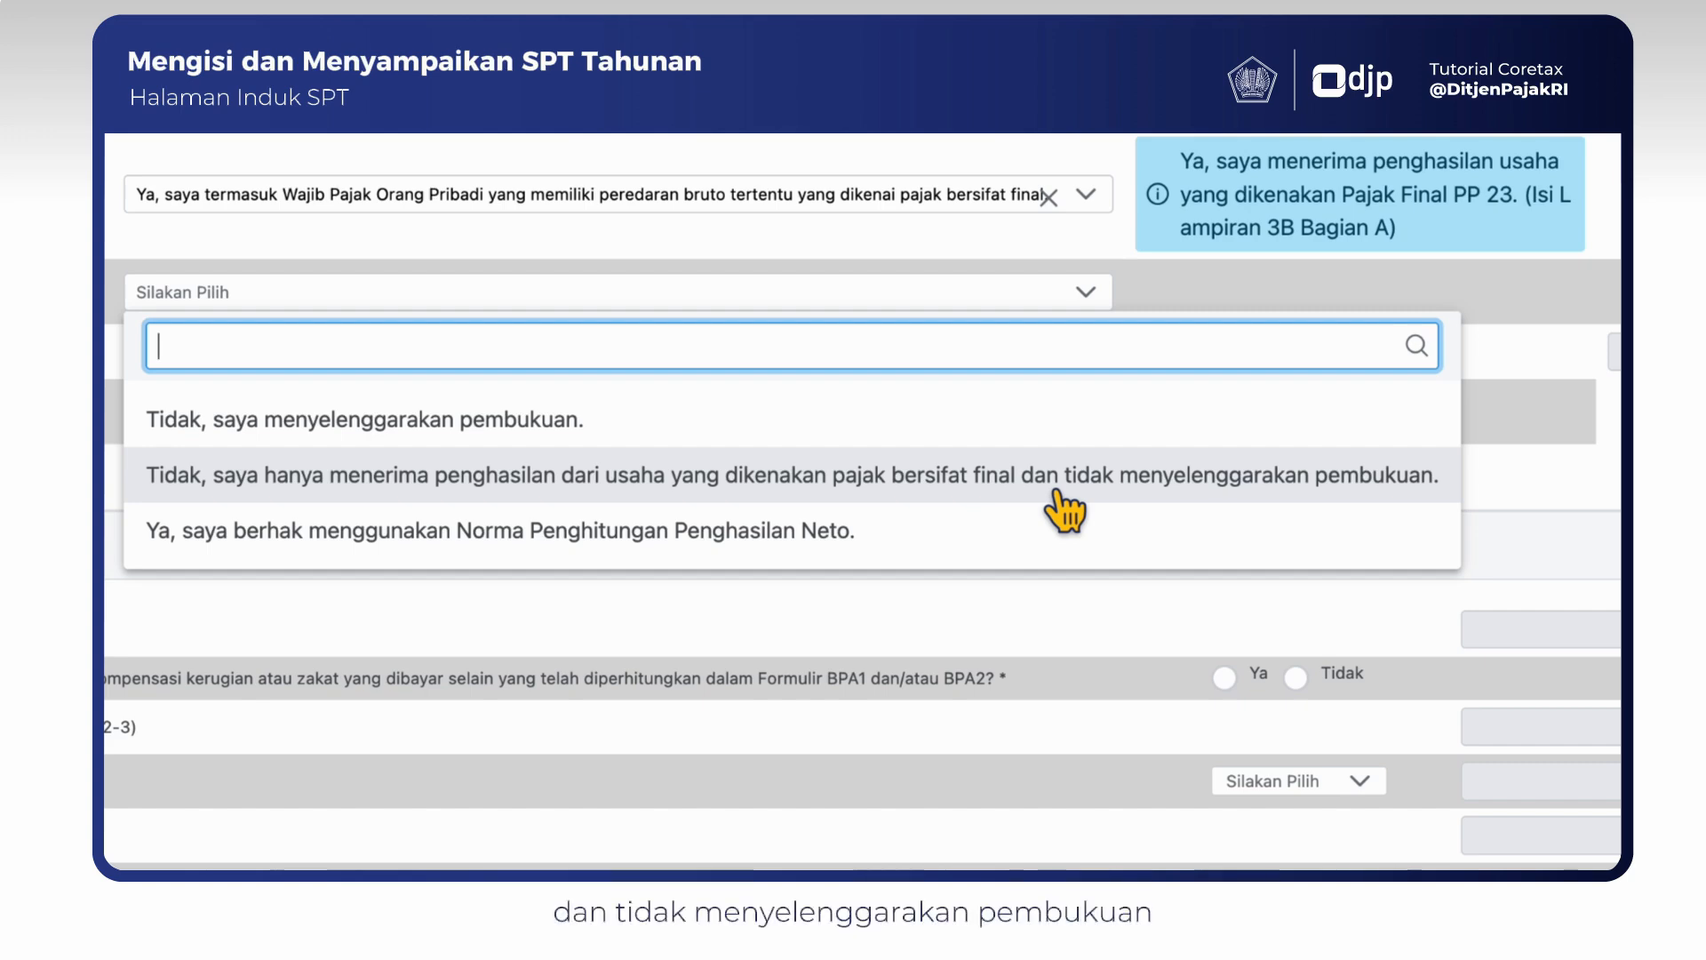
left_click(1054, 492)
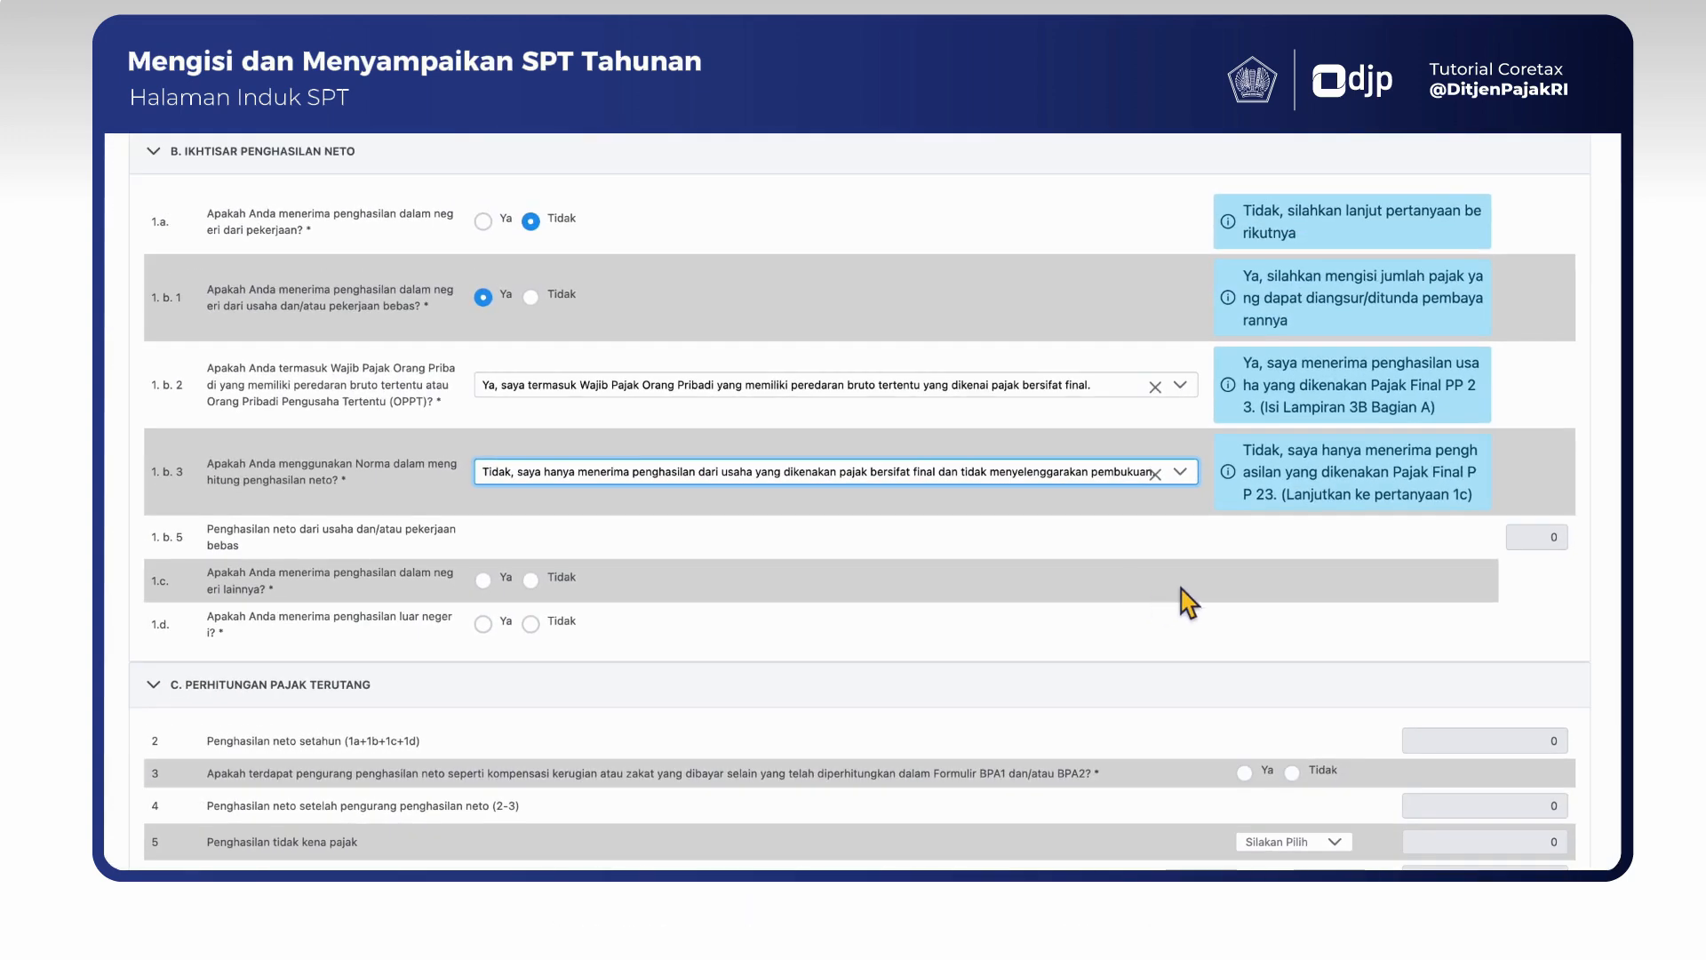
Step: Answer Tidak to question 1.c on other domestic income and question 1.d on foreign income
scroll(1214, 565, "down", 2)
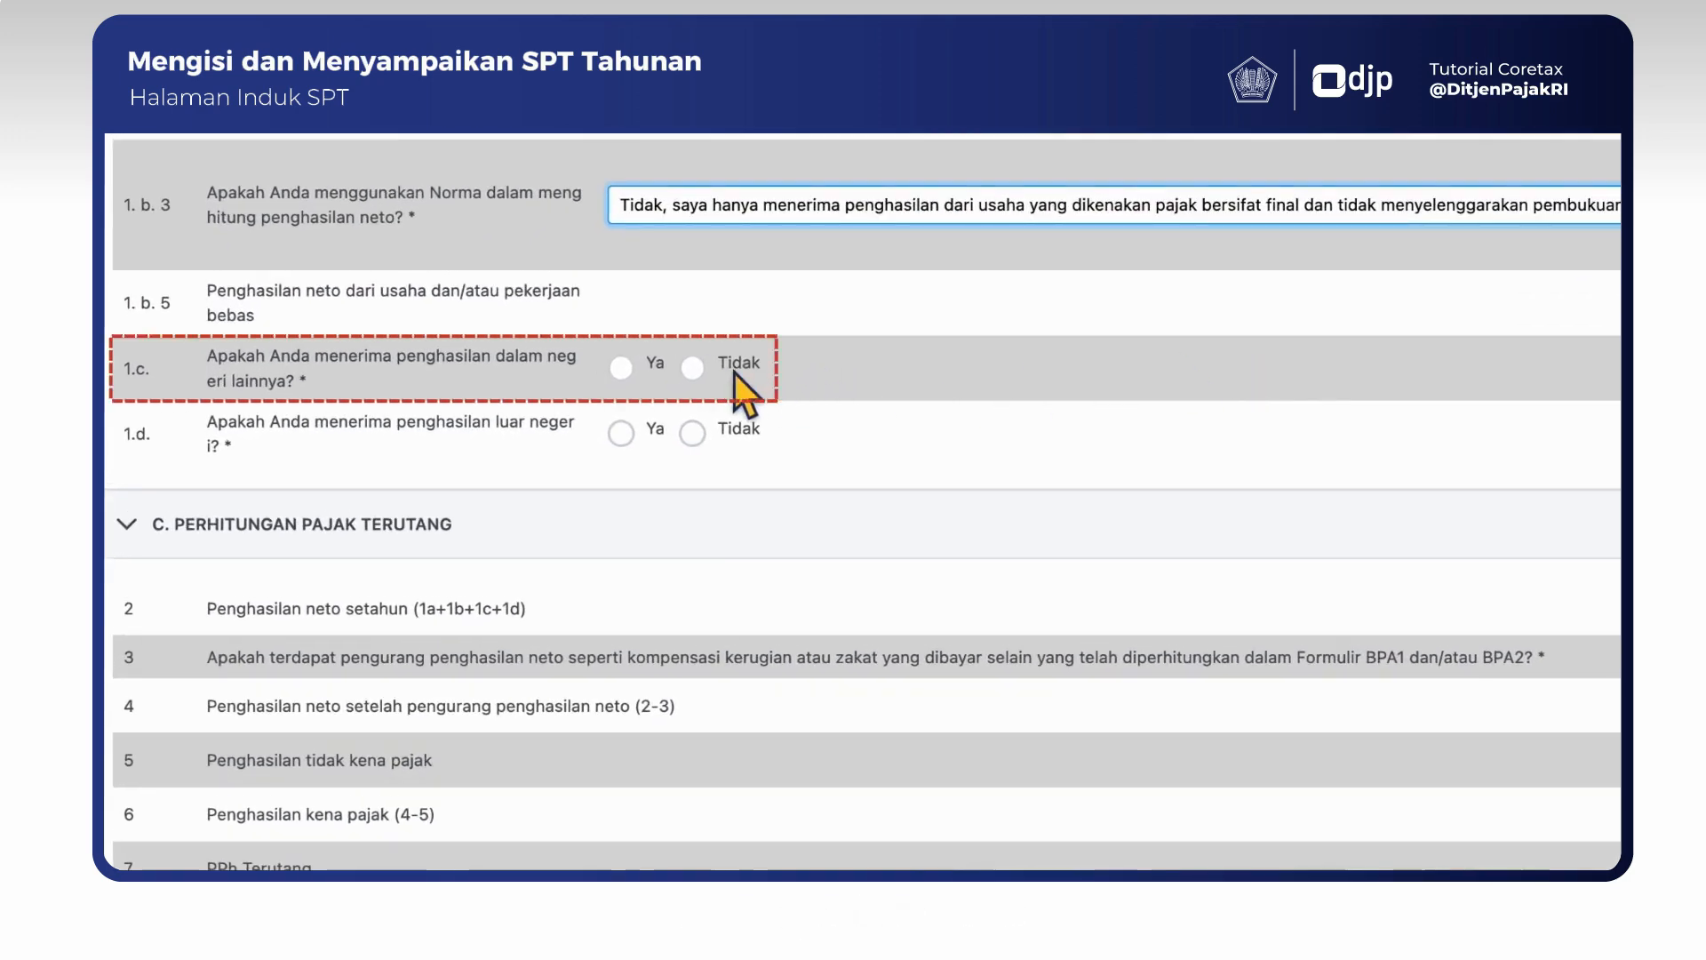
left_click(692, 367)
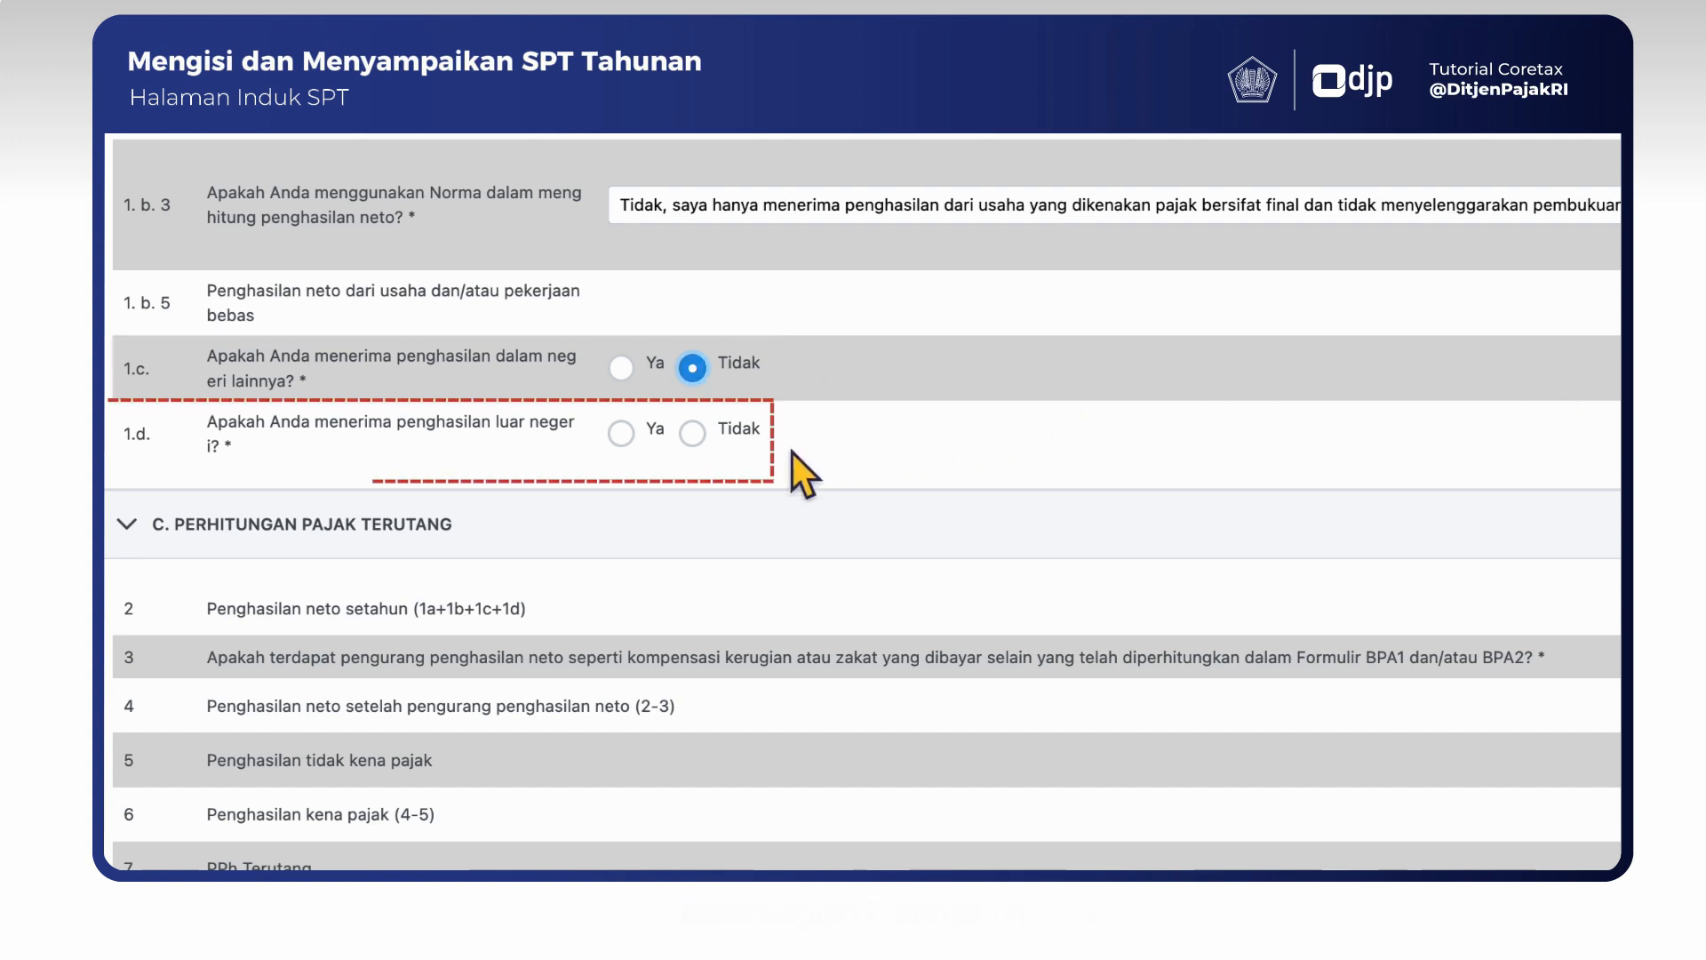
left_click(694, 435)
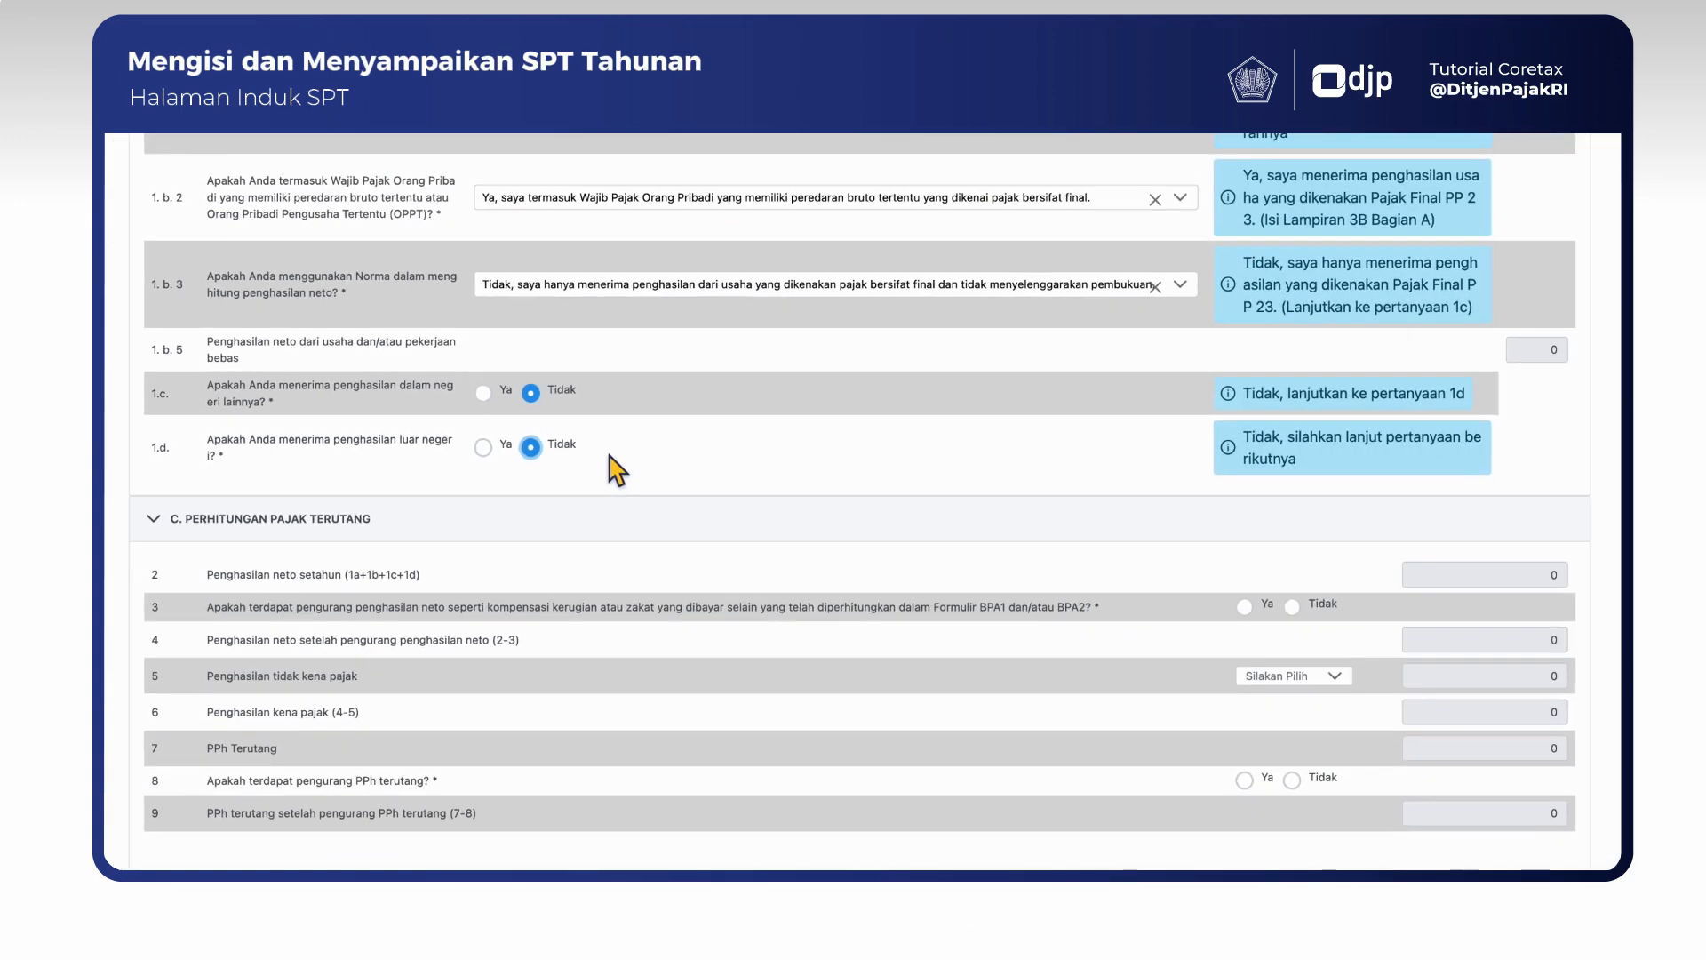
Step: In section C, answer Tidak to question 3 on net income deductions and question 8 on reductions of the tax due
scroll(616, 457, "down", 5)
scroll(613, 466, "down", 2)
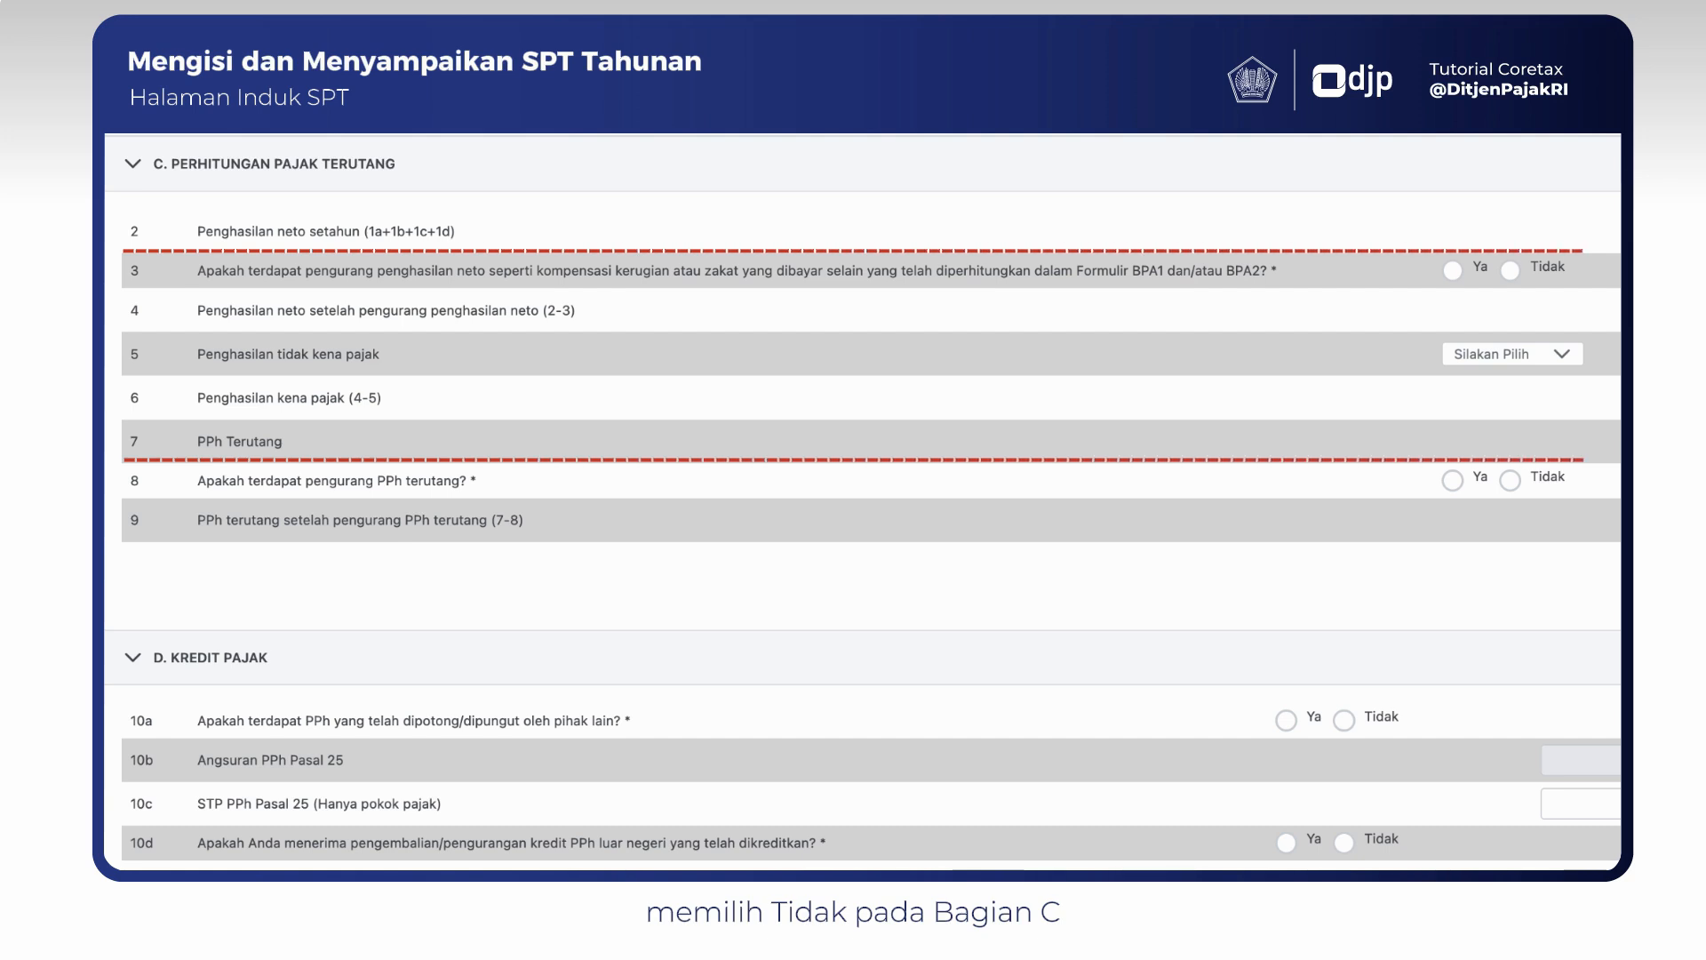
left_click(1510, 270)
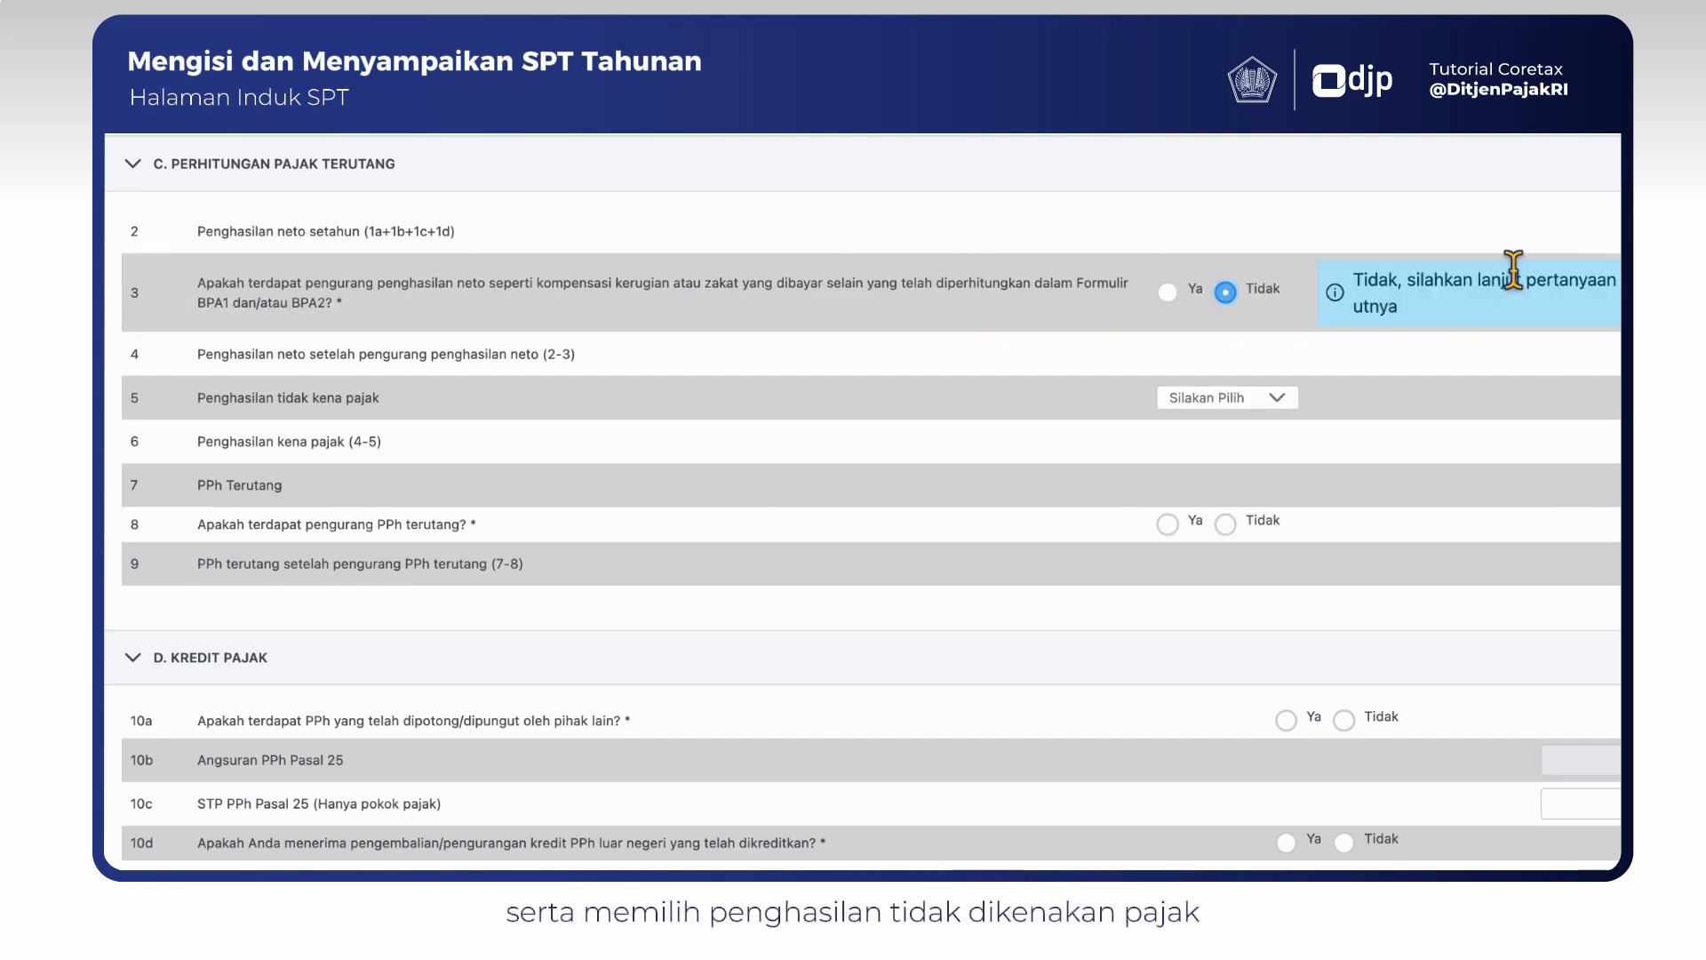
left_click(1227, 523)
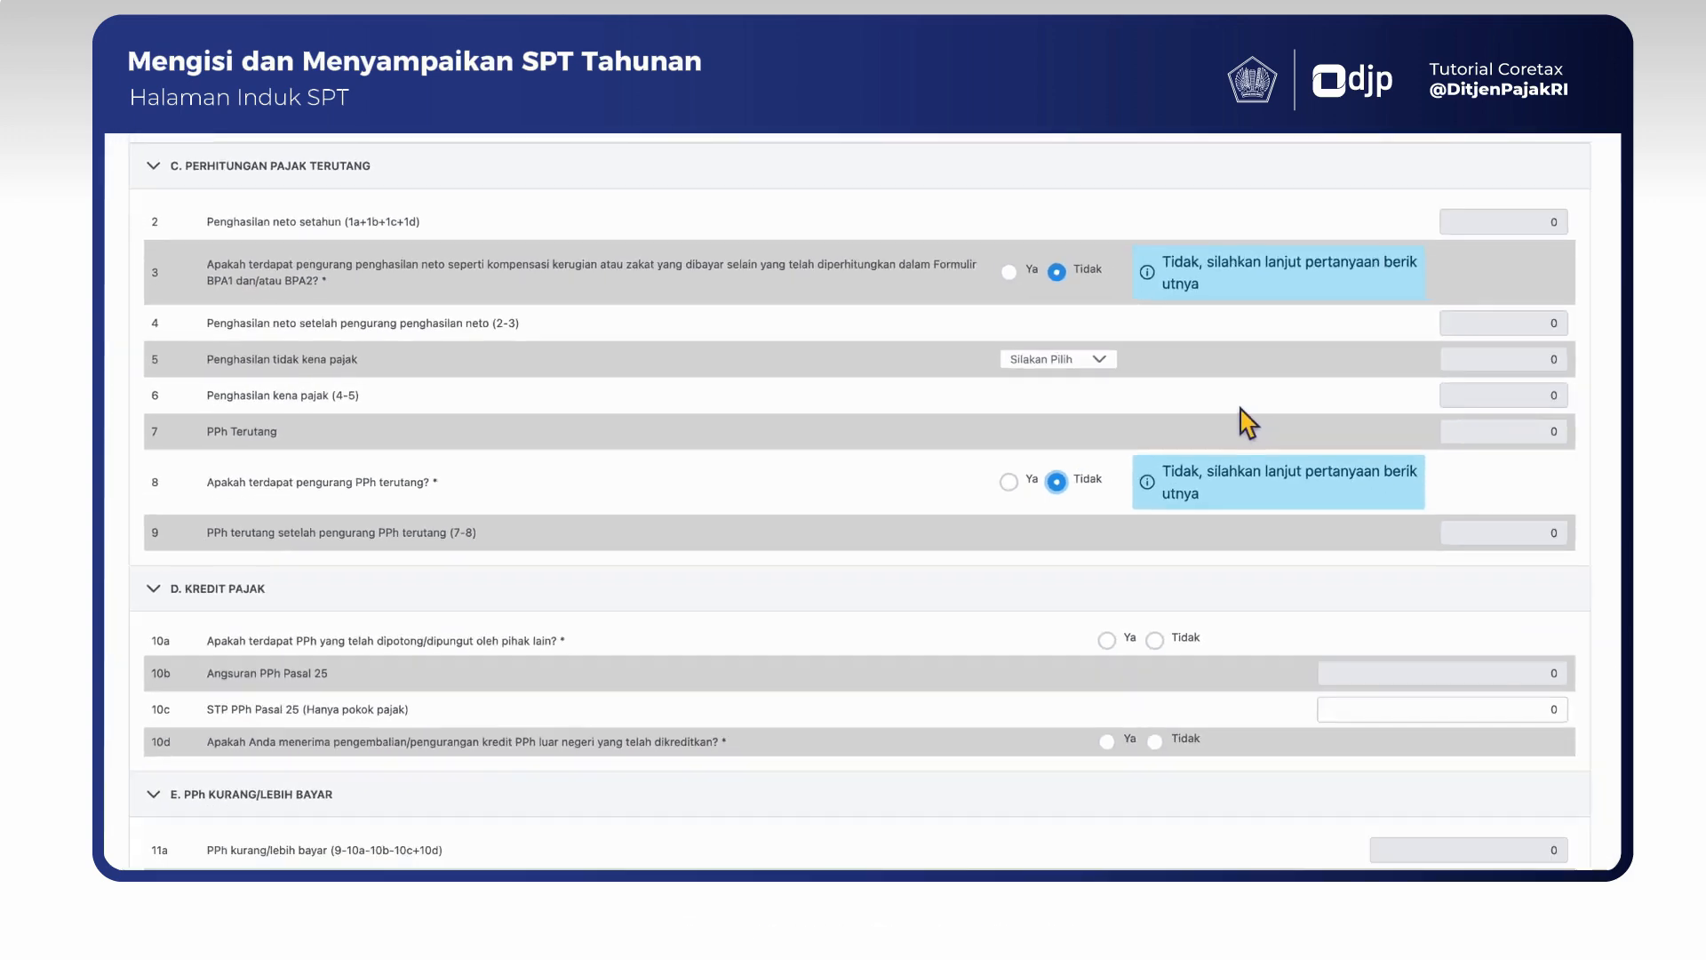
Step: In section D, answer Tidak to 10a on tax withheld by other parties and 10d on refunded or reduced foreign tax credits
scroll(1367, 453, "down", 5)
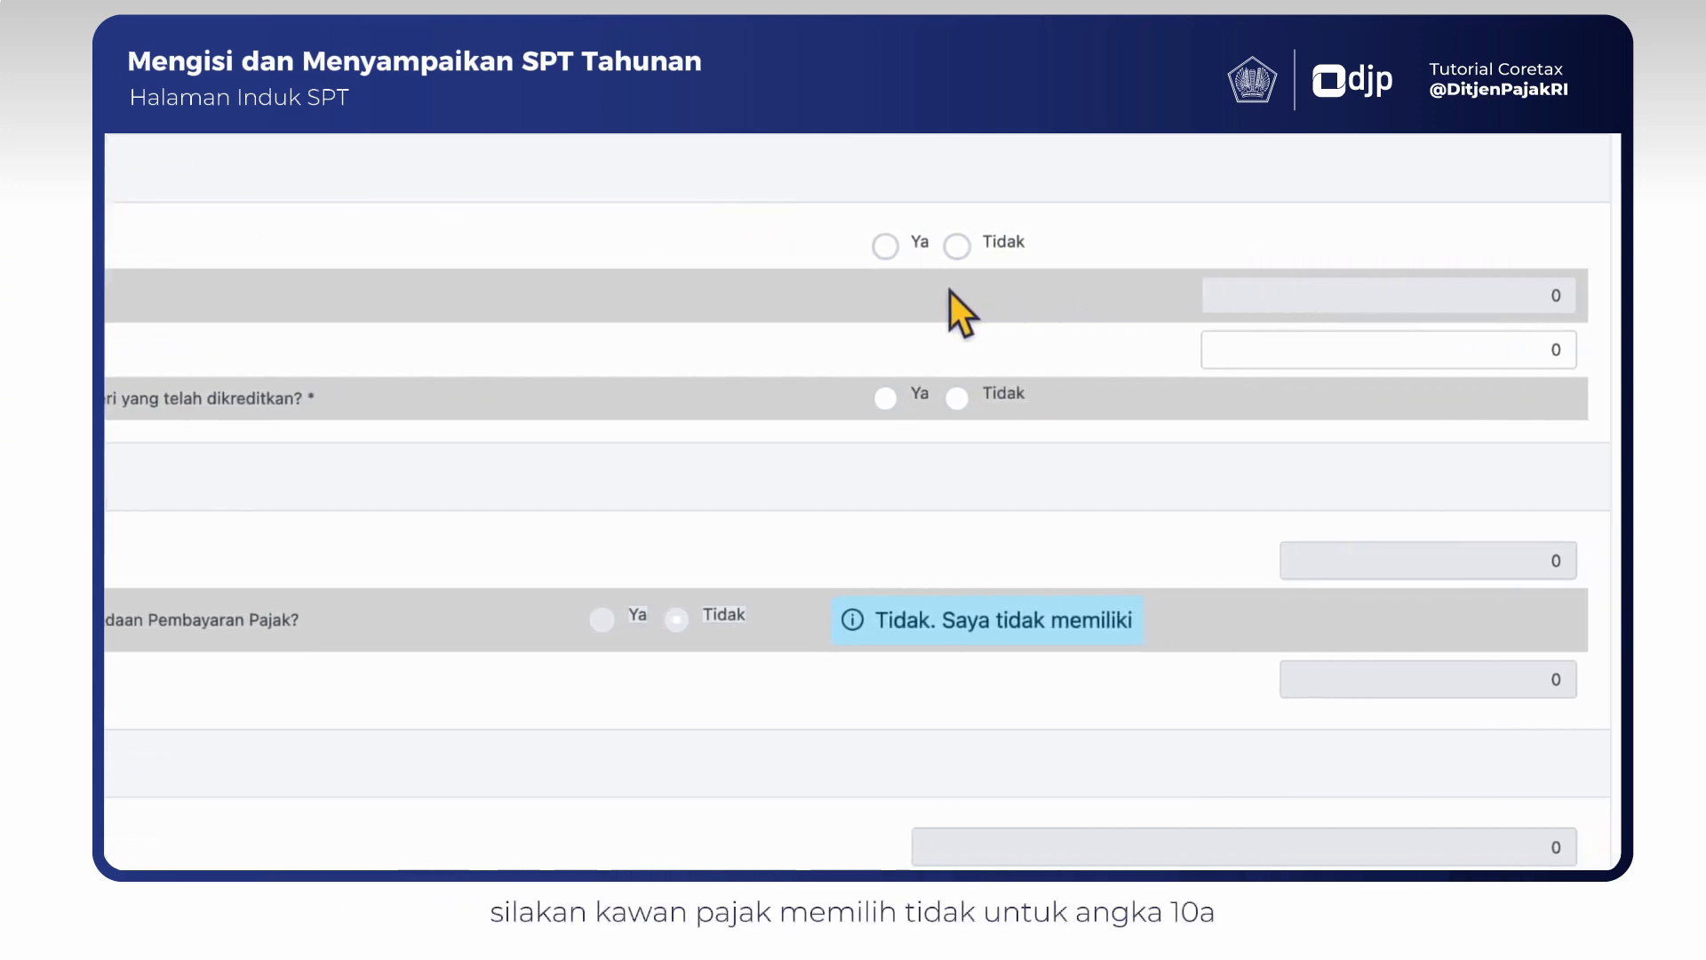
left_click(957, 246)
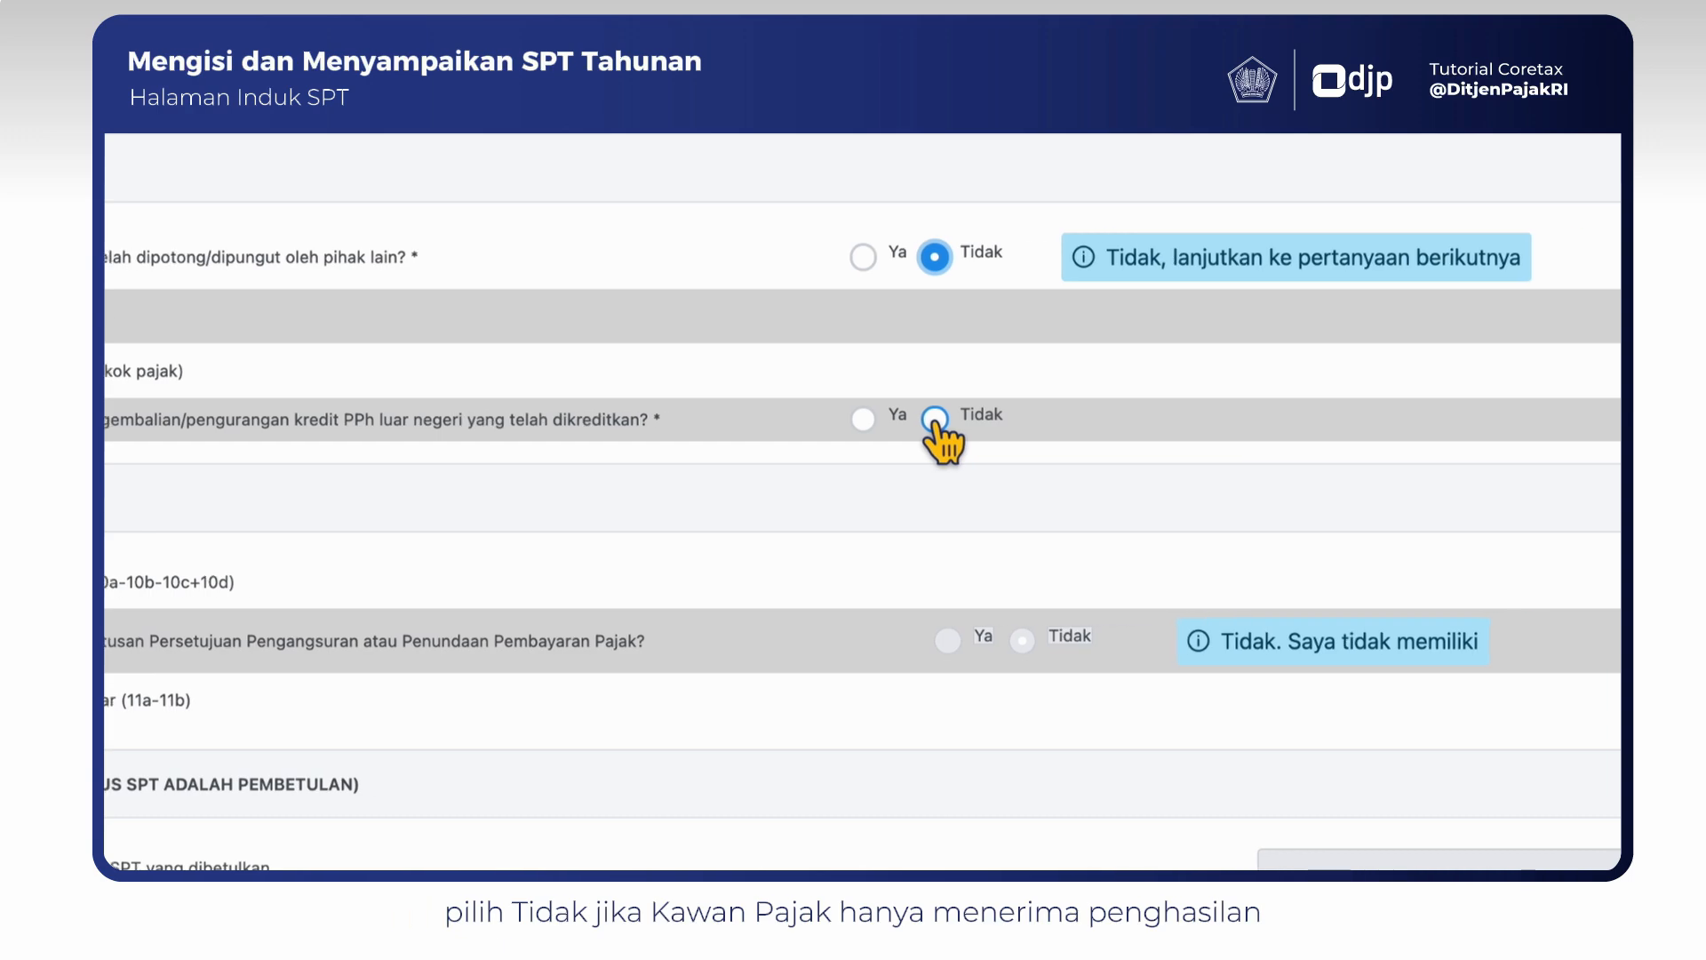
left_click(934, 418)
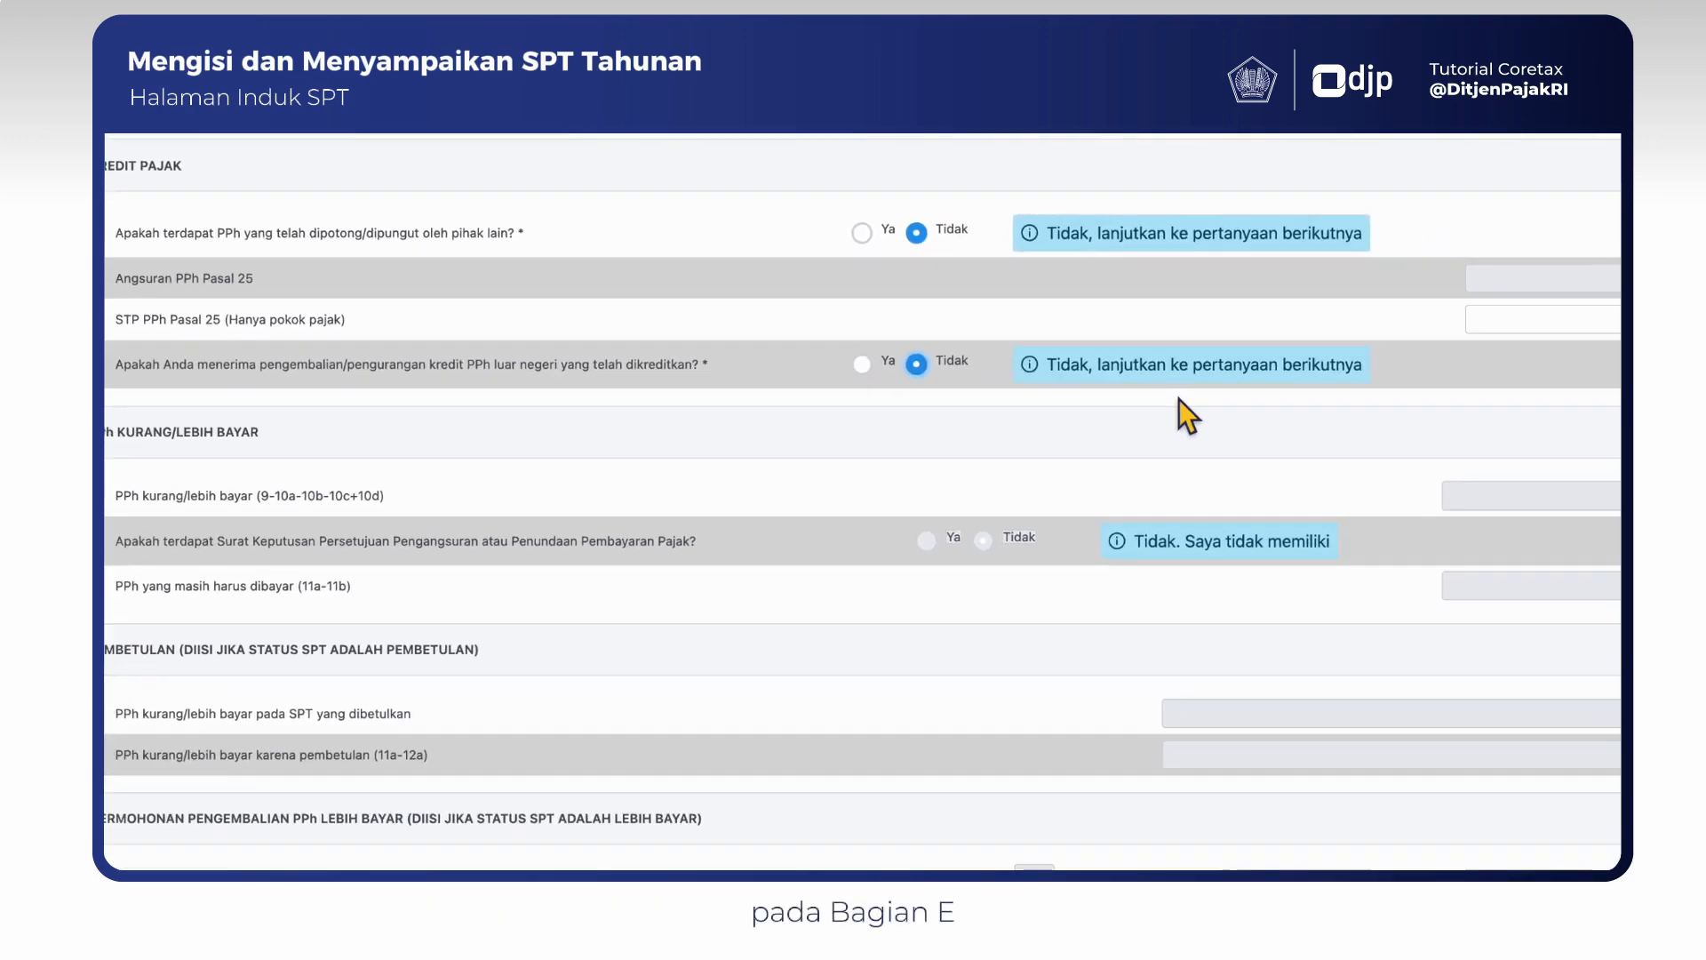
Step: In section H, answer Tidak to 13a, 13b and 13c on next year's PPh Pasal 25 instalments
scroll(1282, 476, "down", 1)
scroll(1142, 380, "down", 3)
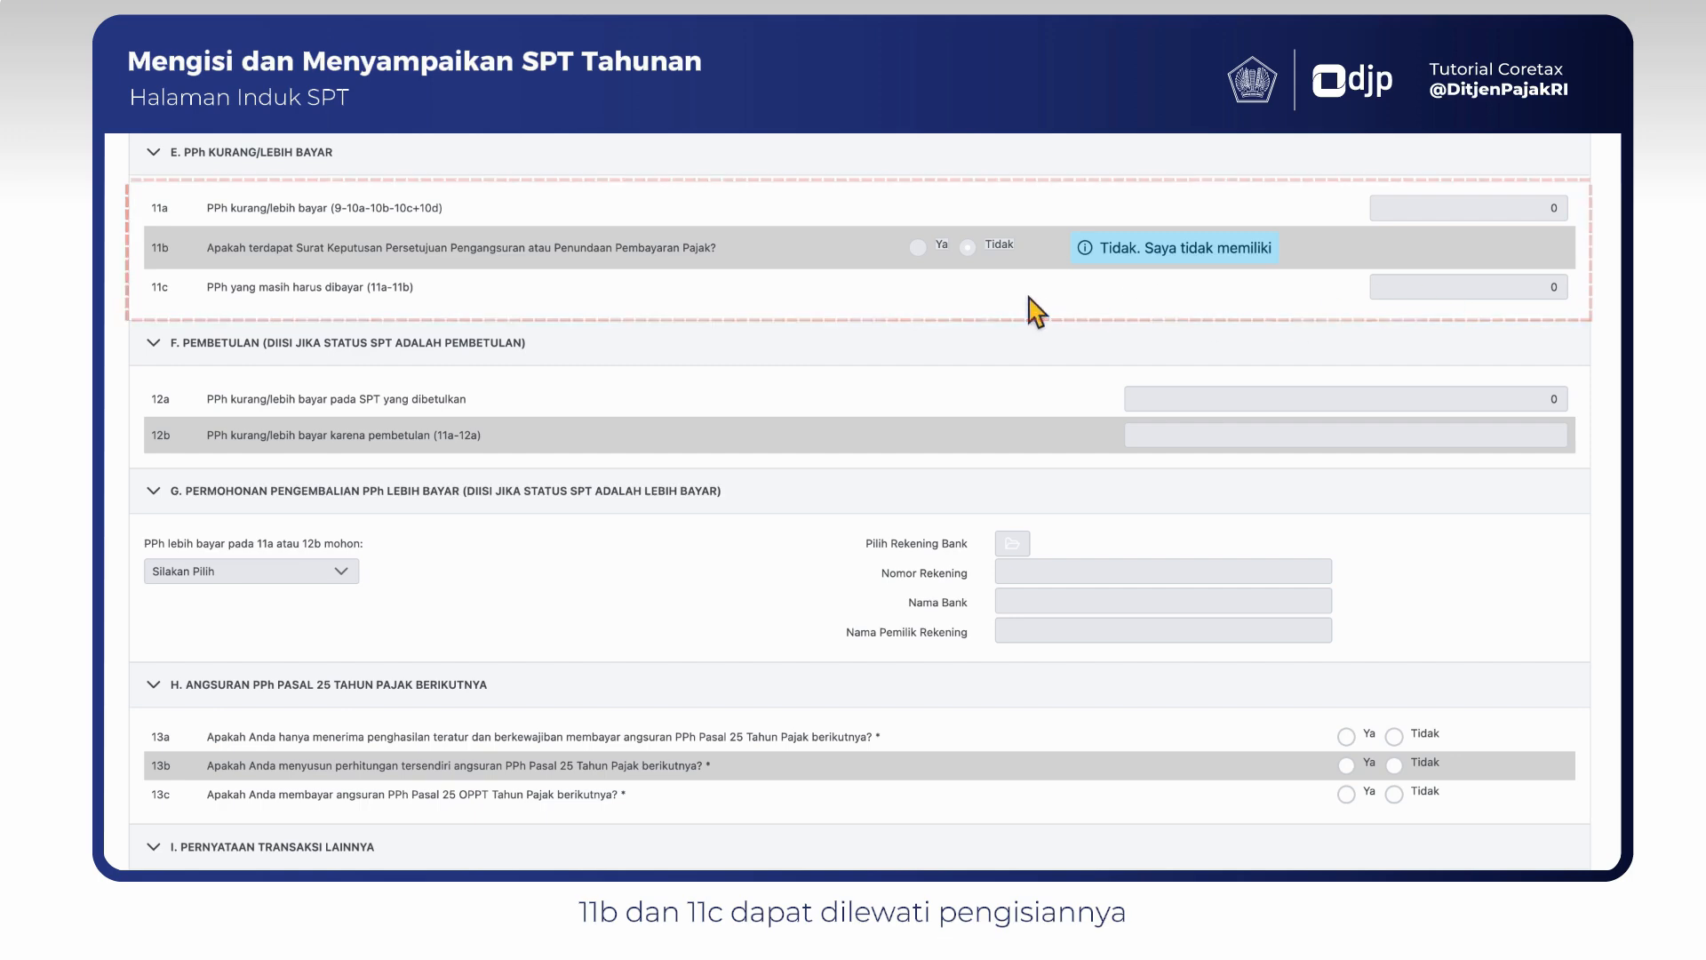
scroll(1028, 296, "down", 2)
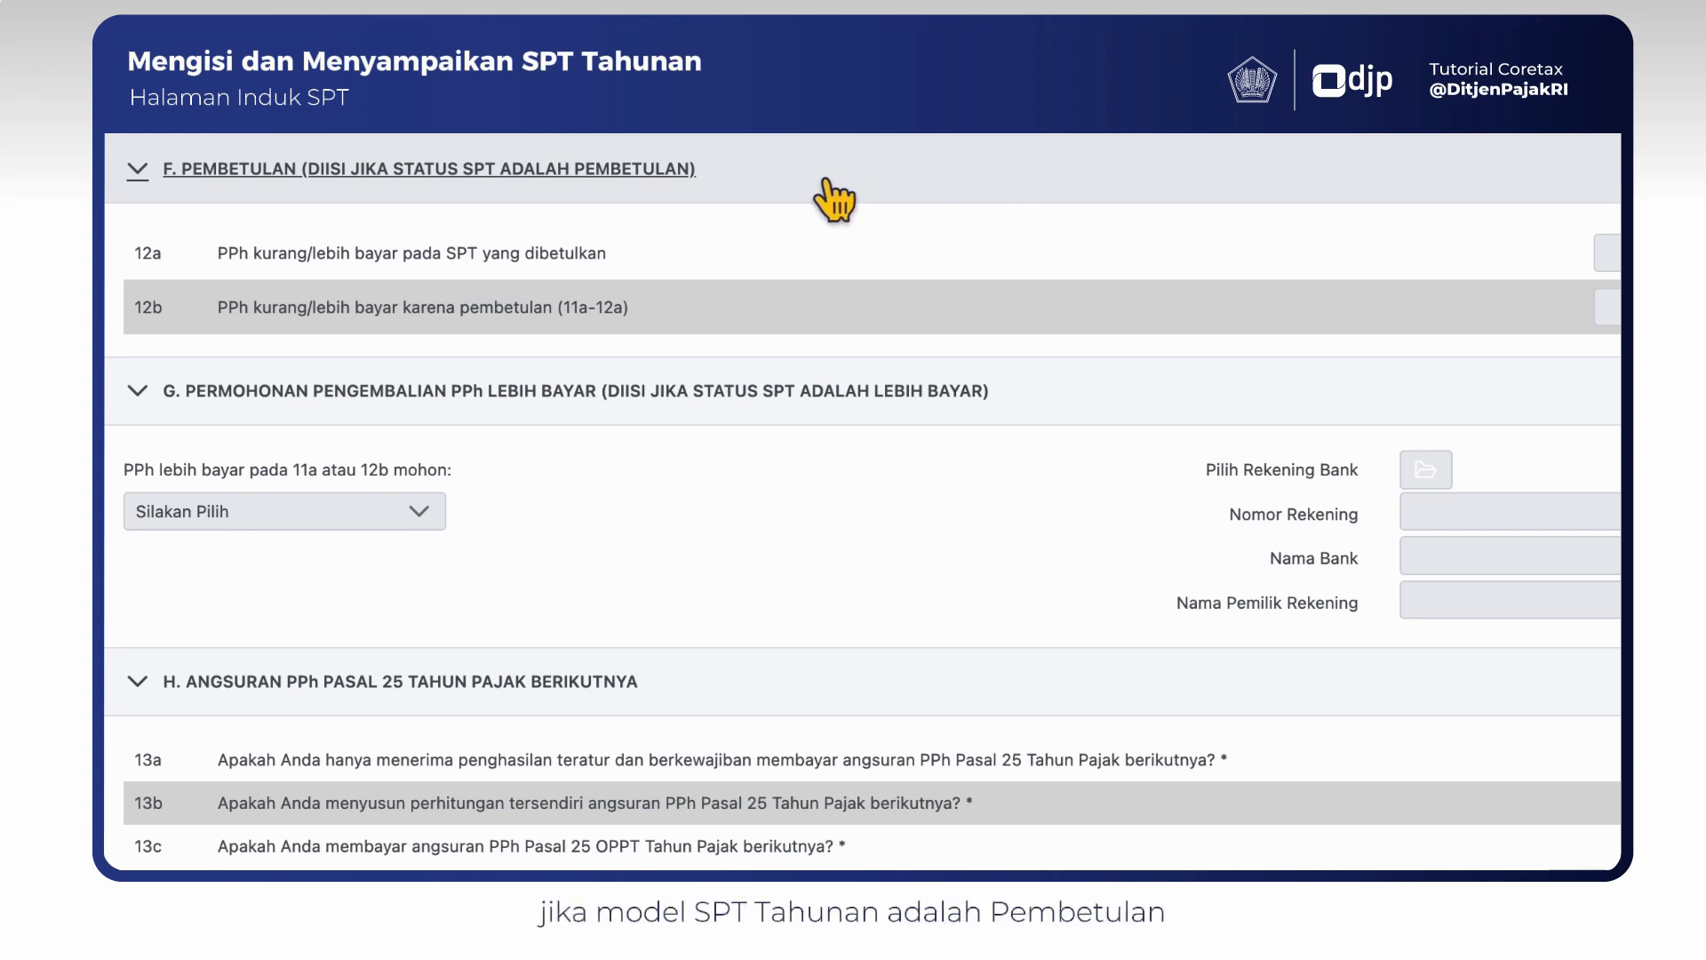
scroll(826, 180, "down", 2)
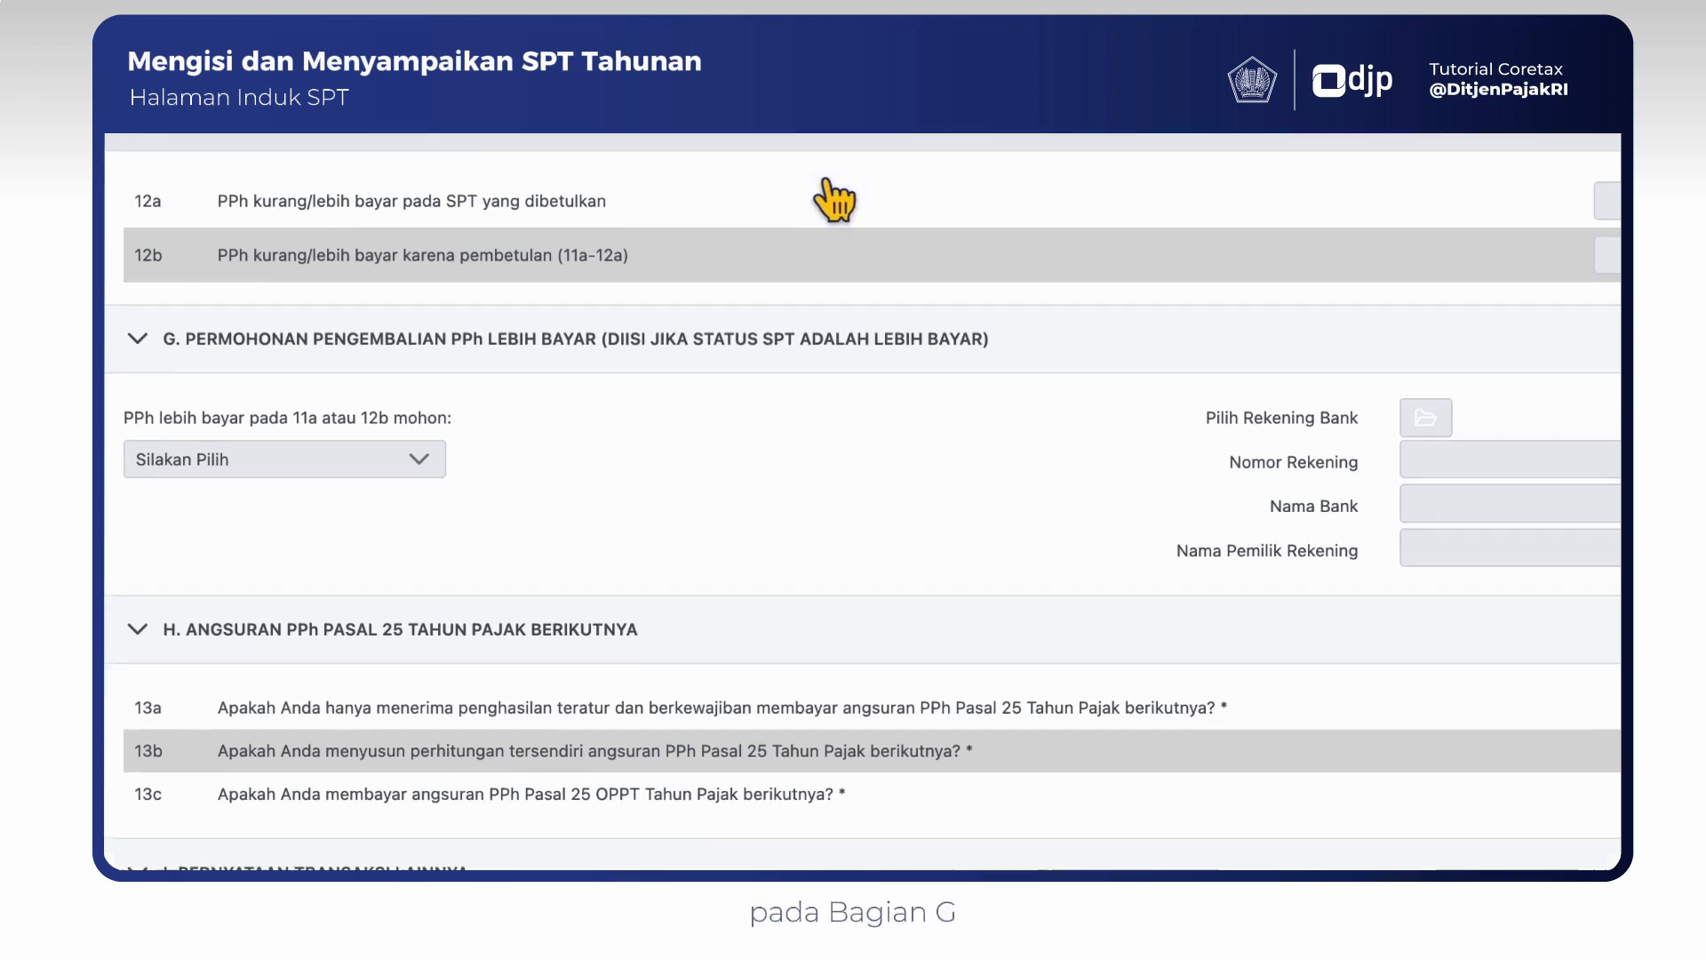
scroll(827, 183, "down", 2)
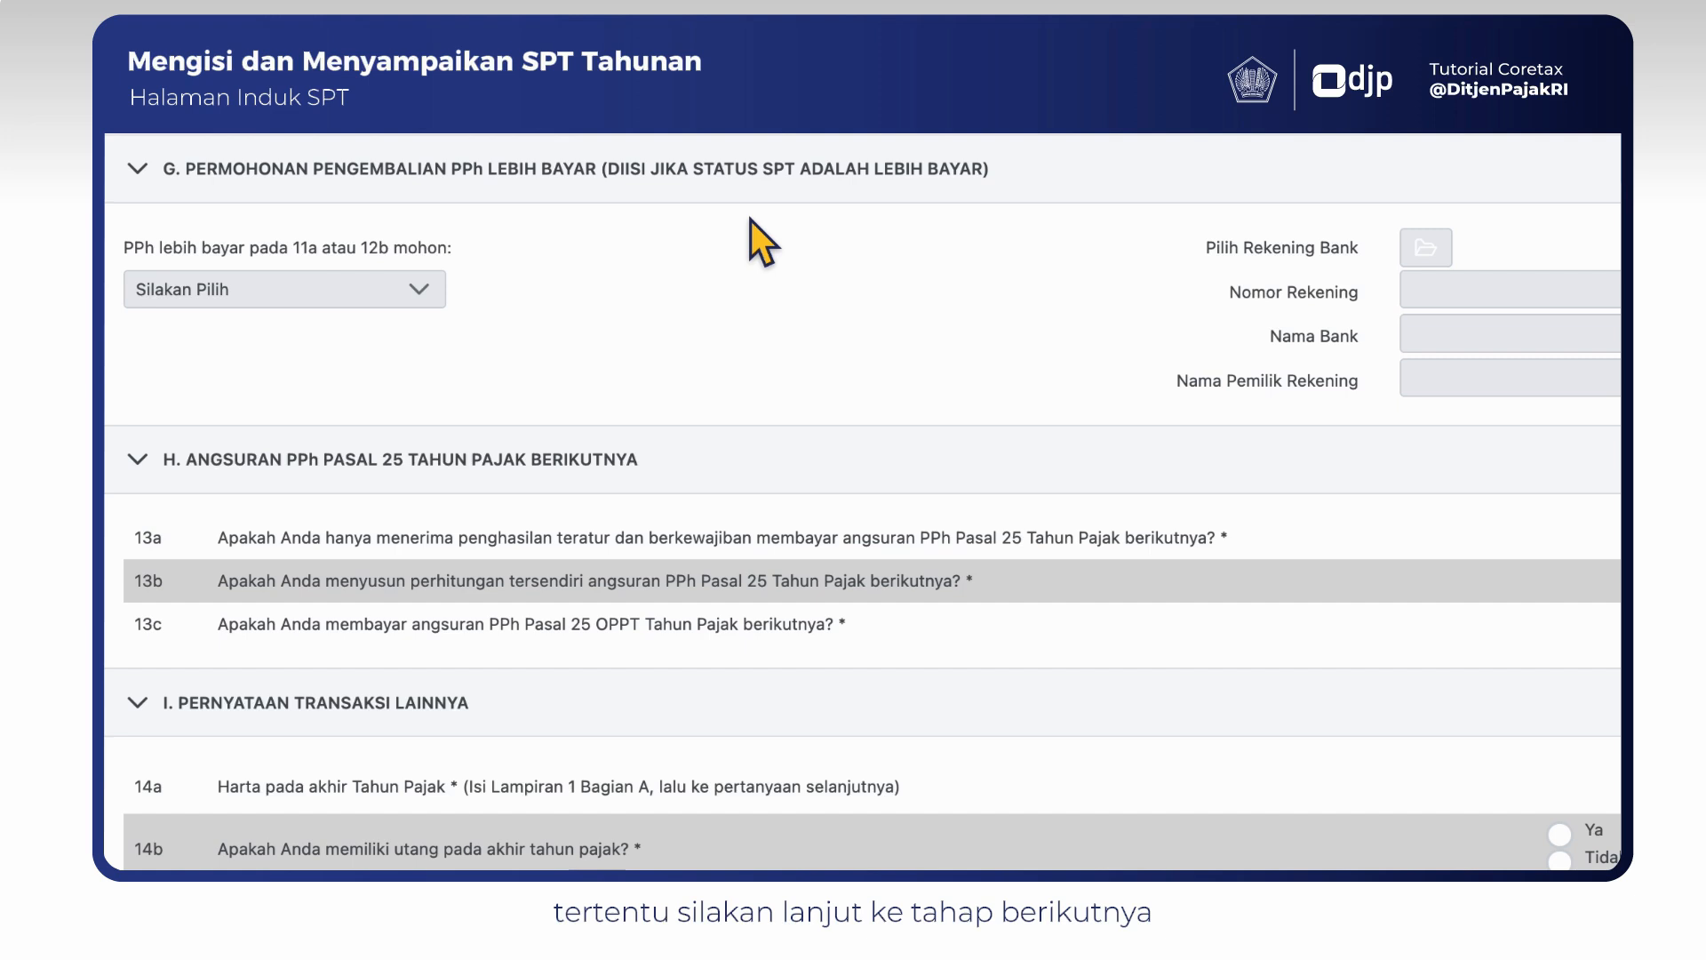
scroll(814, 319, "down", 3)
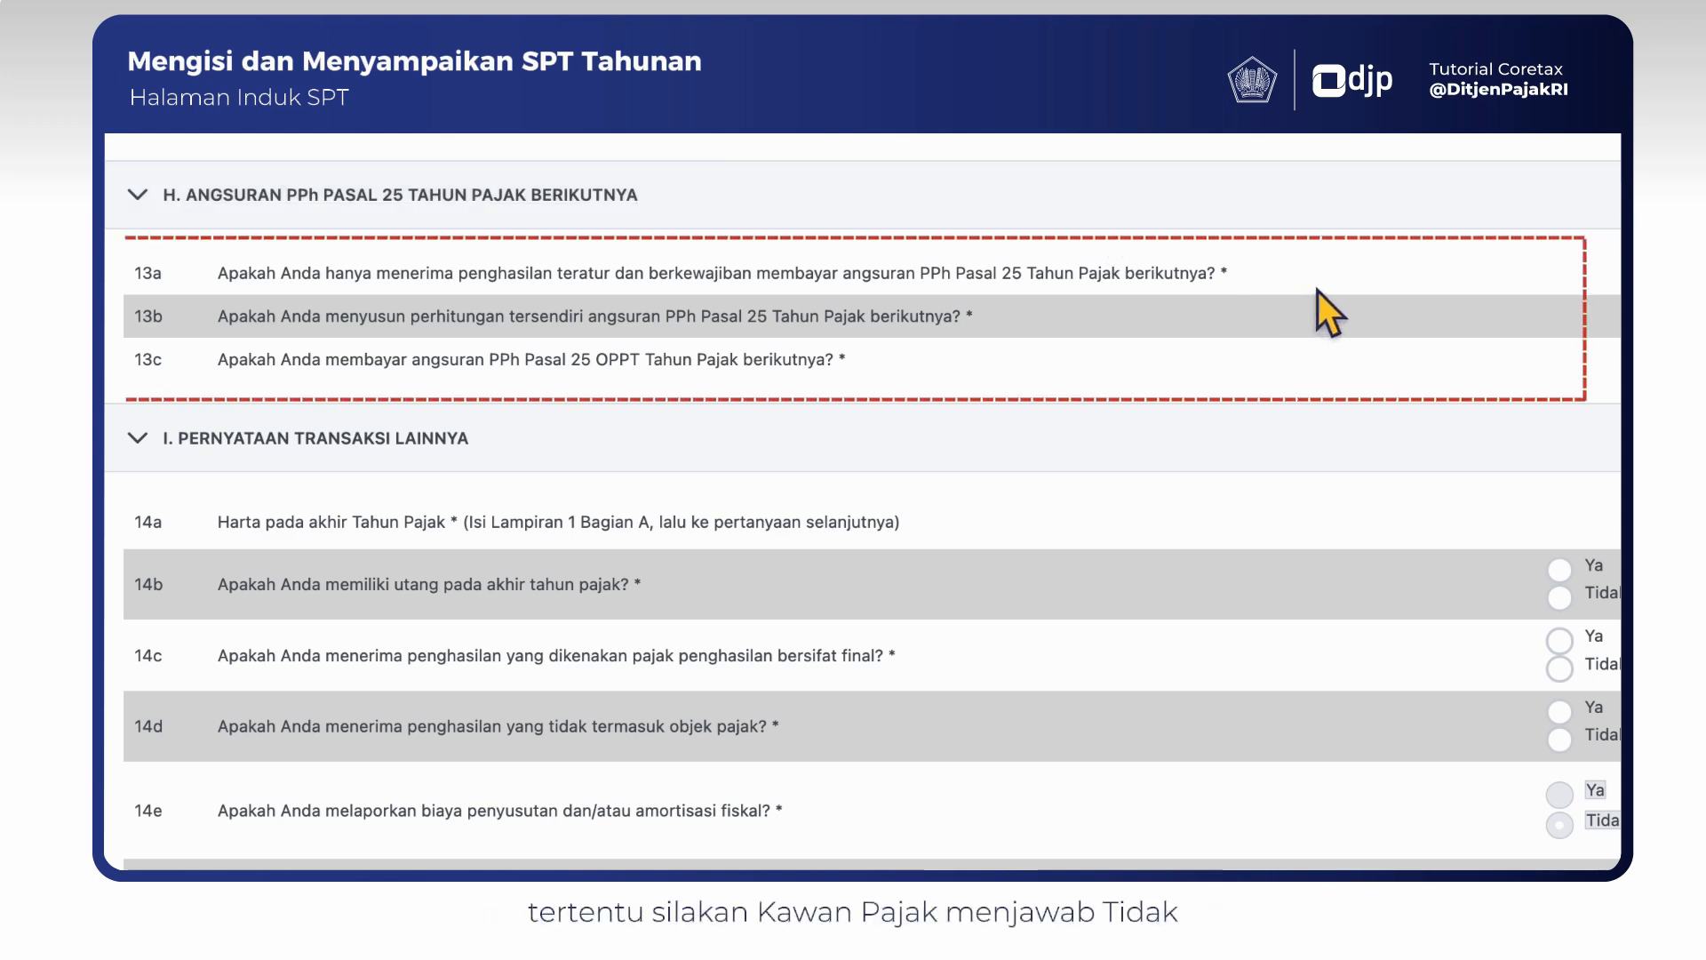
scroll(1319, 291, "right", 10)
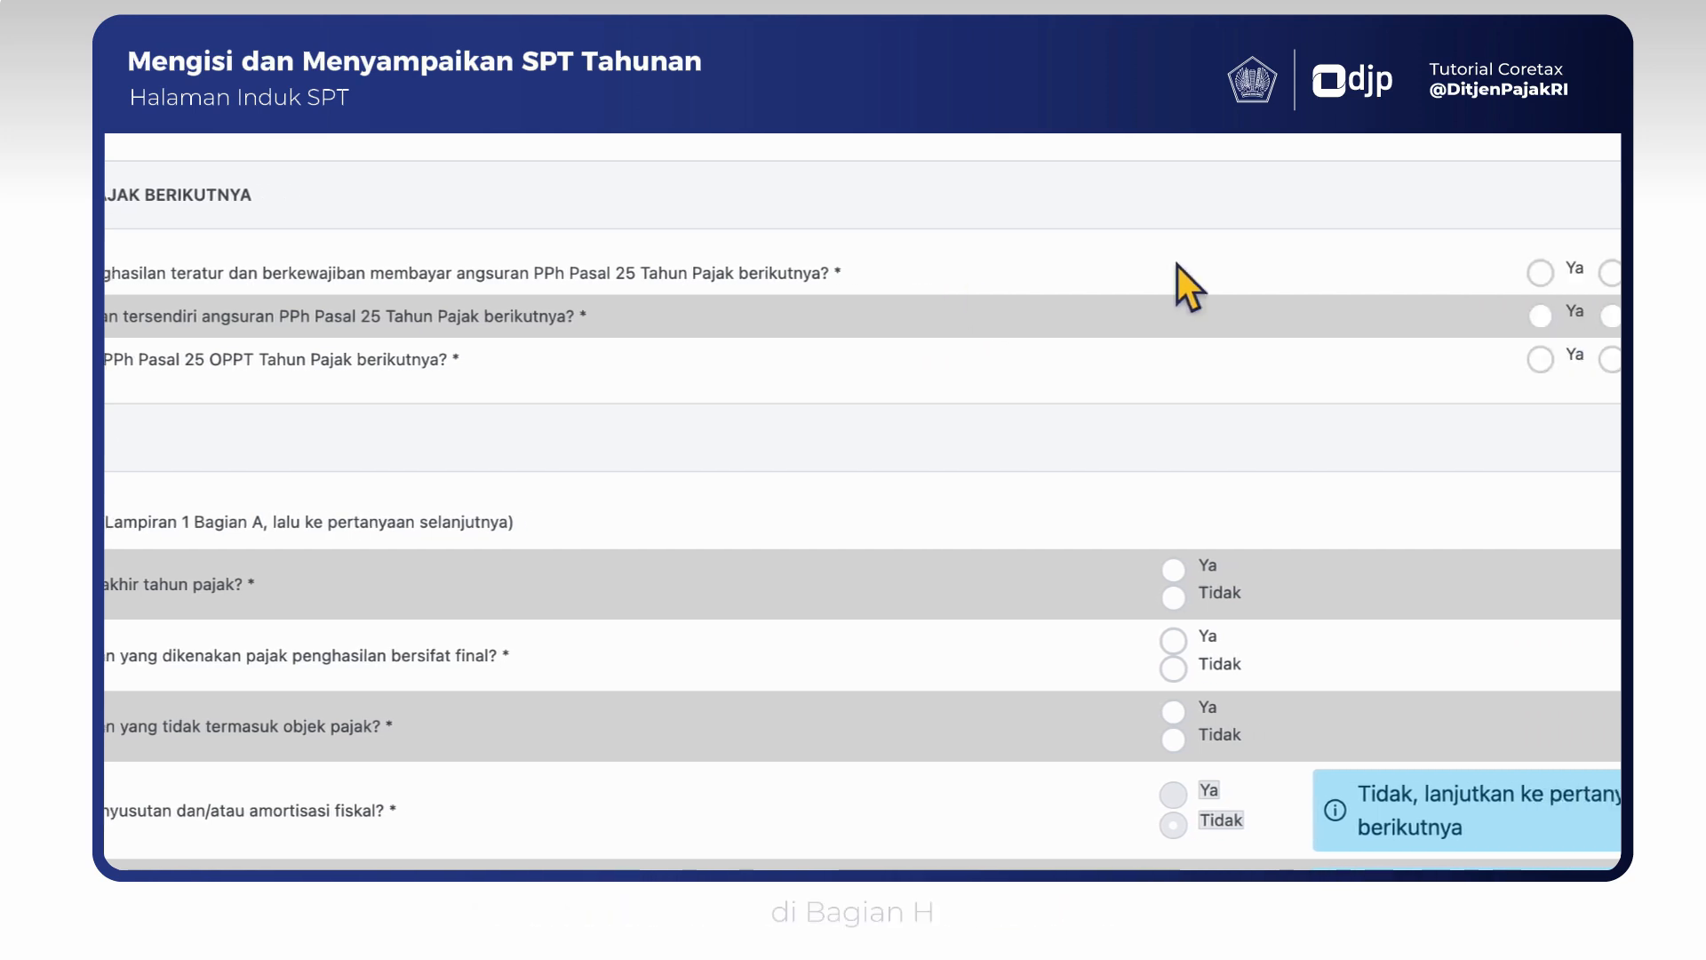
scroll(1155, 316, "right", 3)
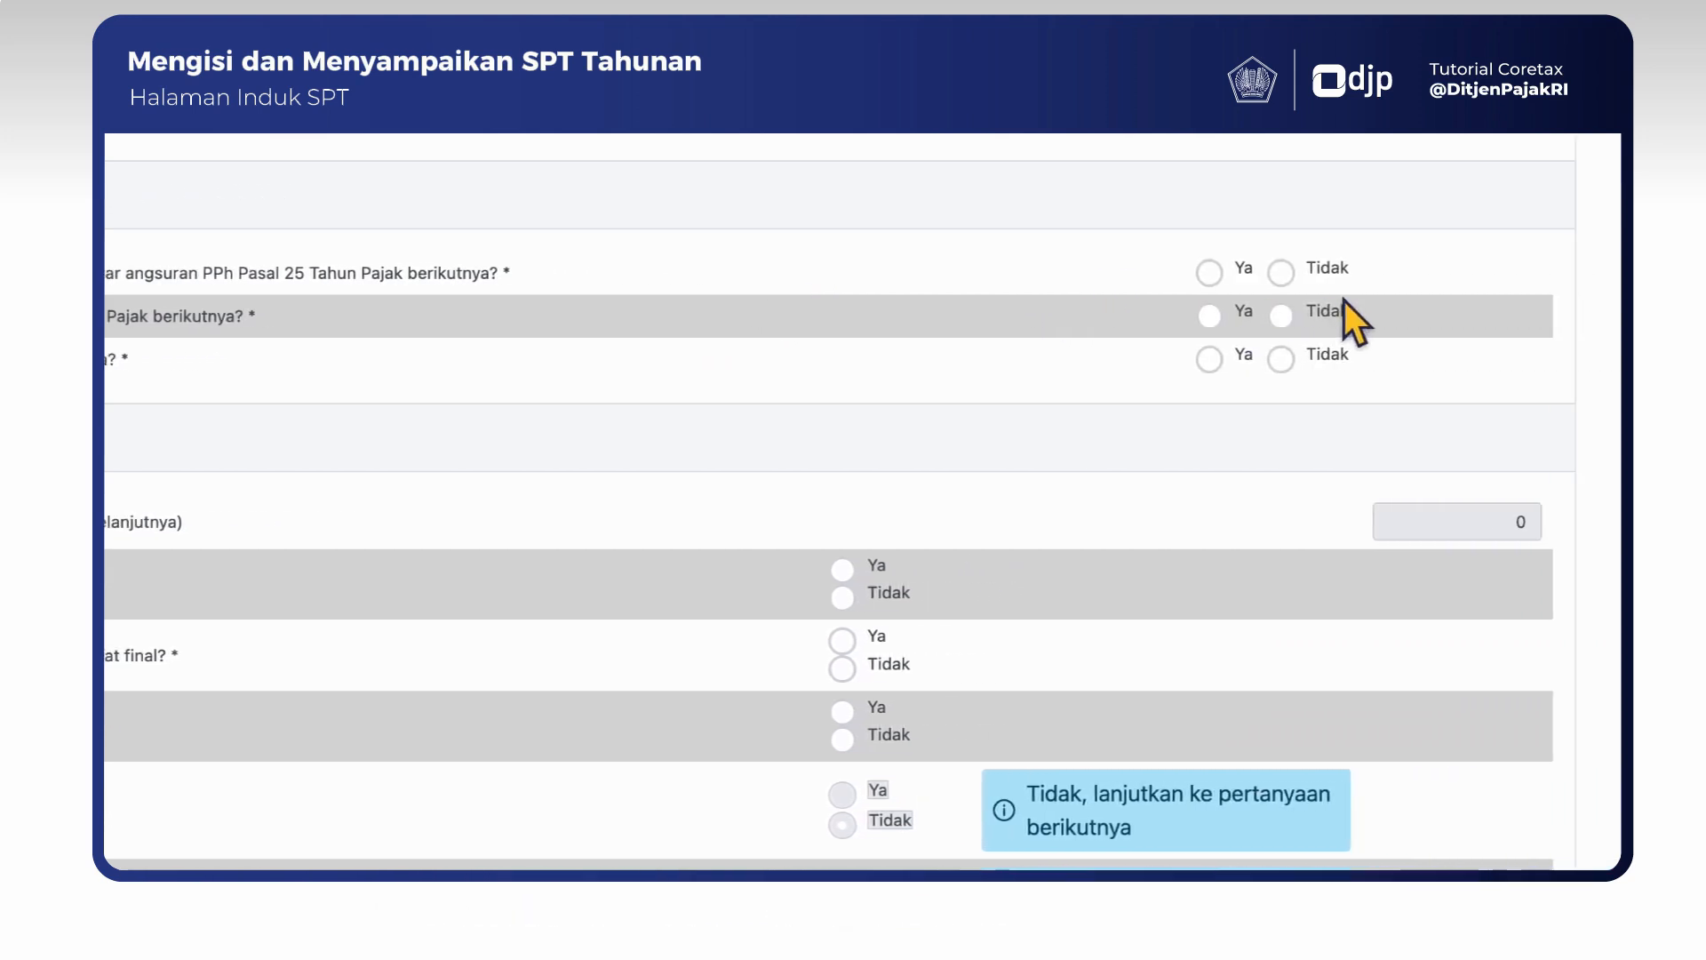
left_click(1280, 272)
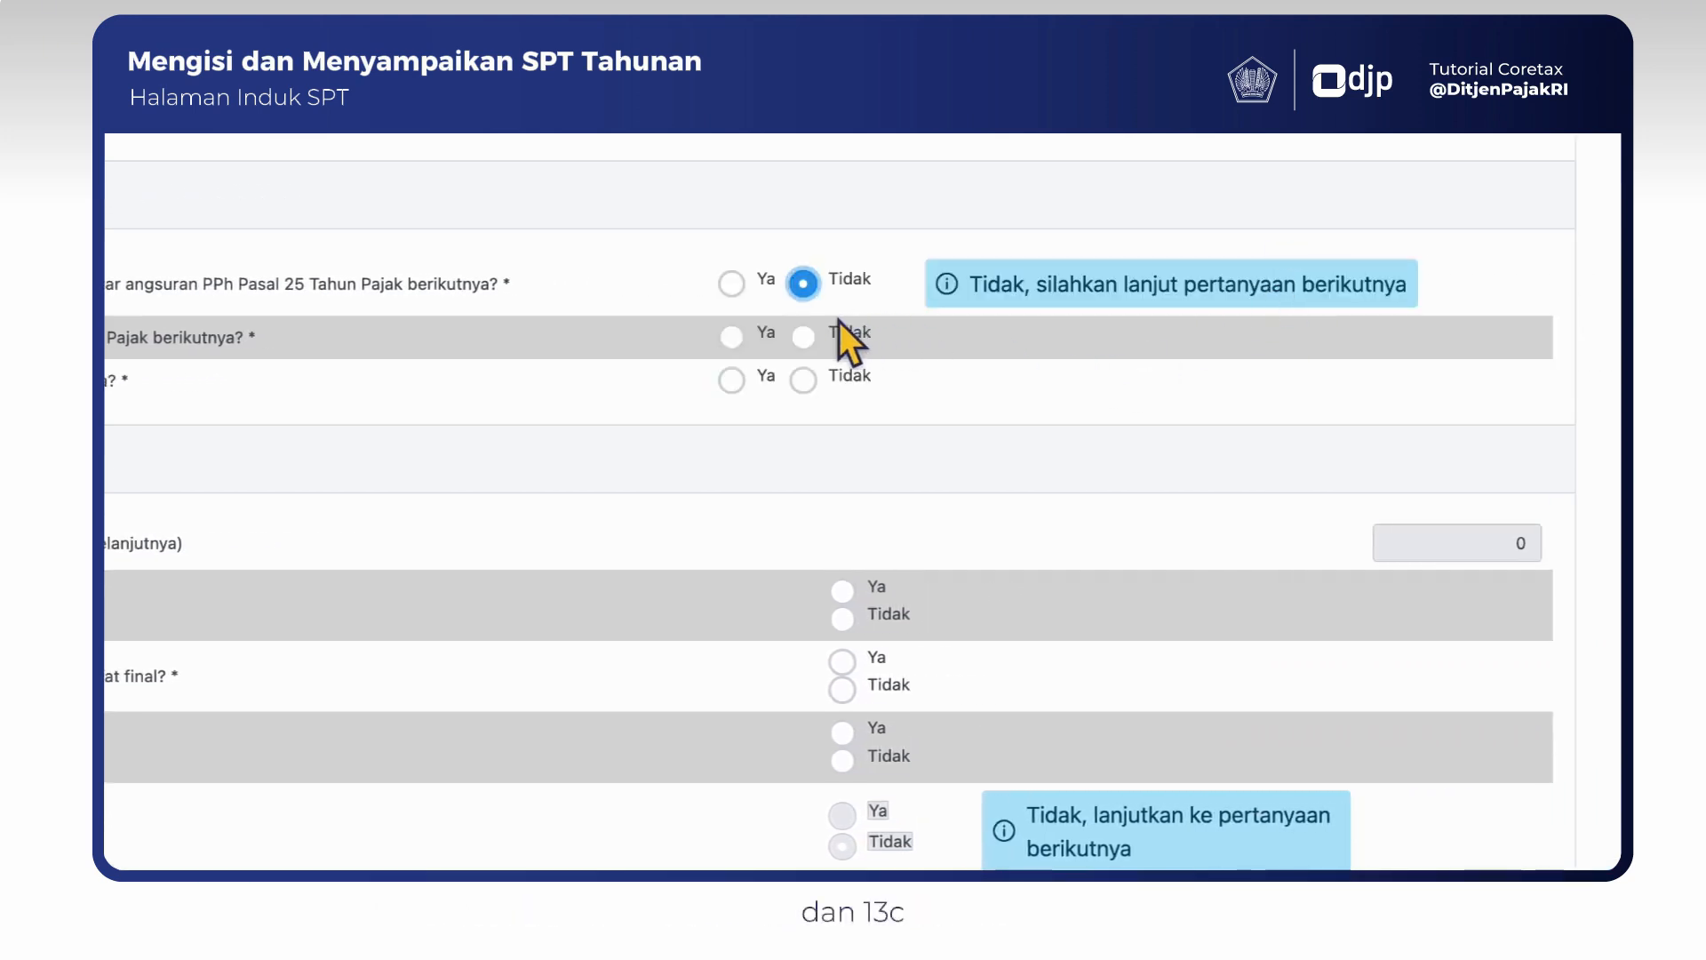
left_click(804, 338)
left_click(804, 398)
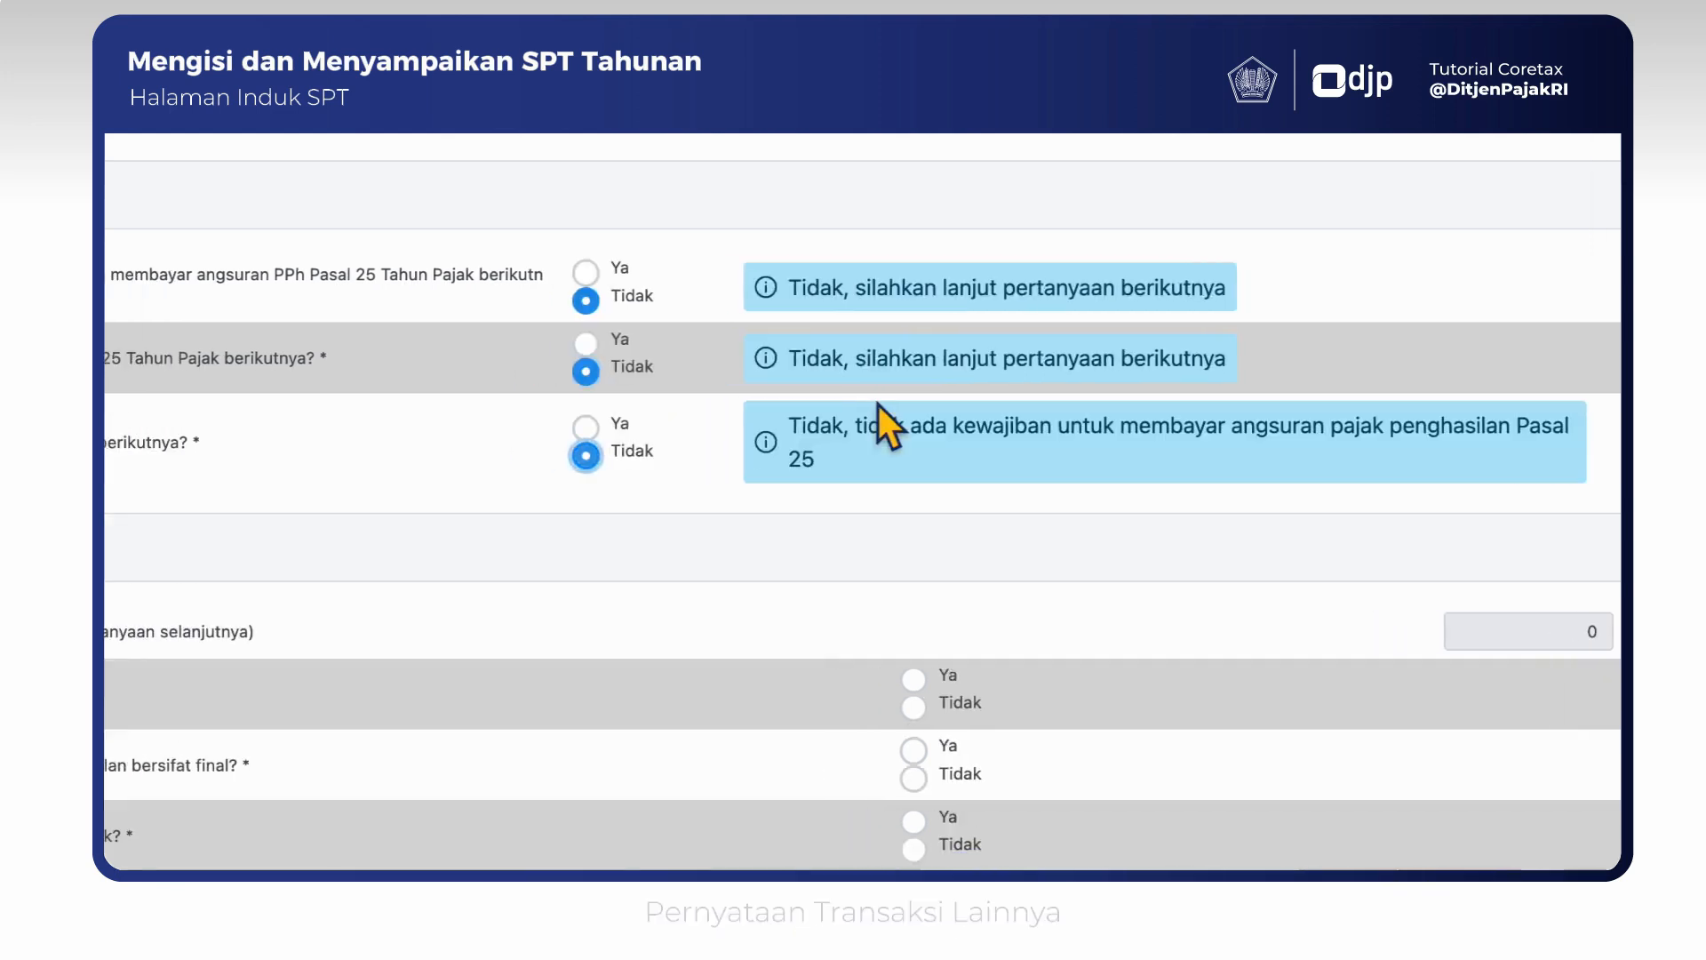
Step: In section I, answer Ya to 14b on year-end debts and 14c on income subject to final tax
scroll(1288, 406, "left", 5)
scroll(1522, 406, "down", 5)
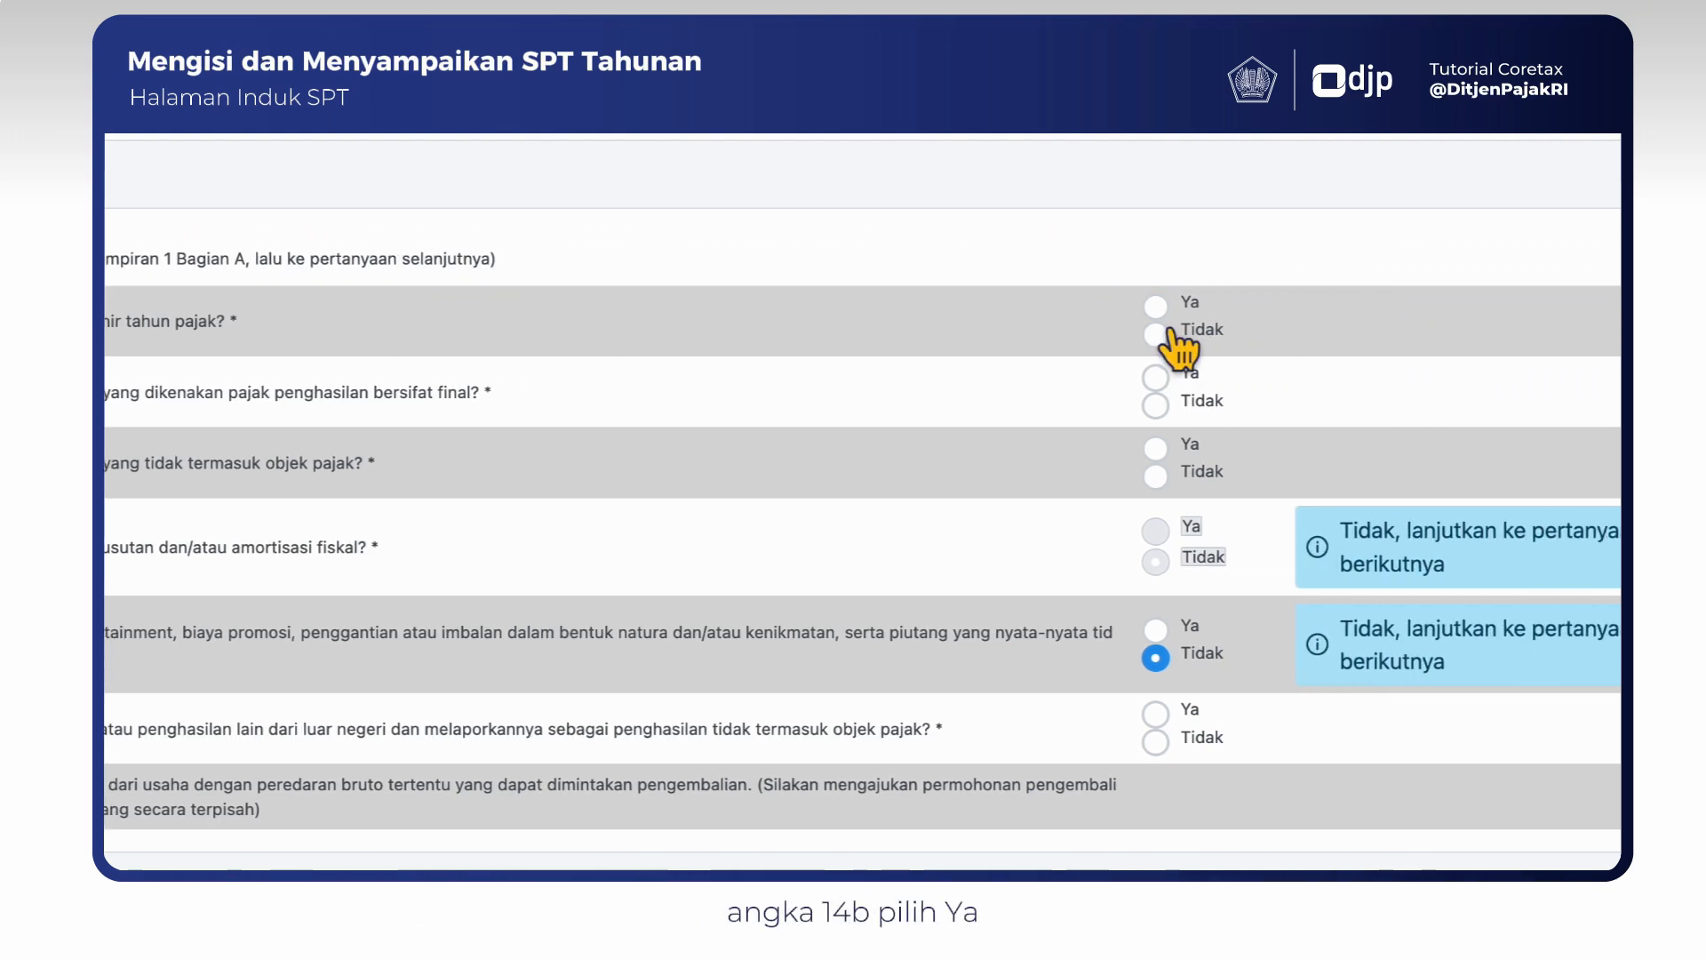
left_click(916, 306)
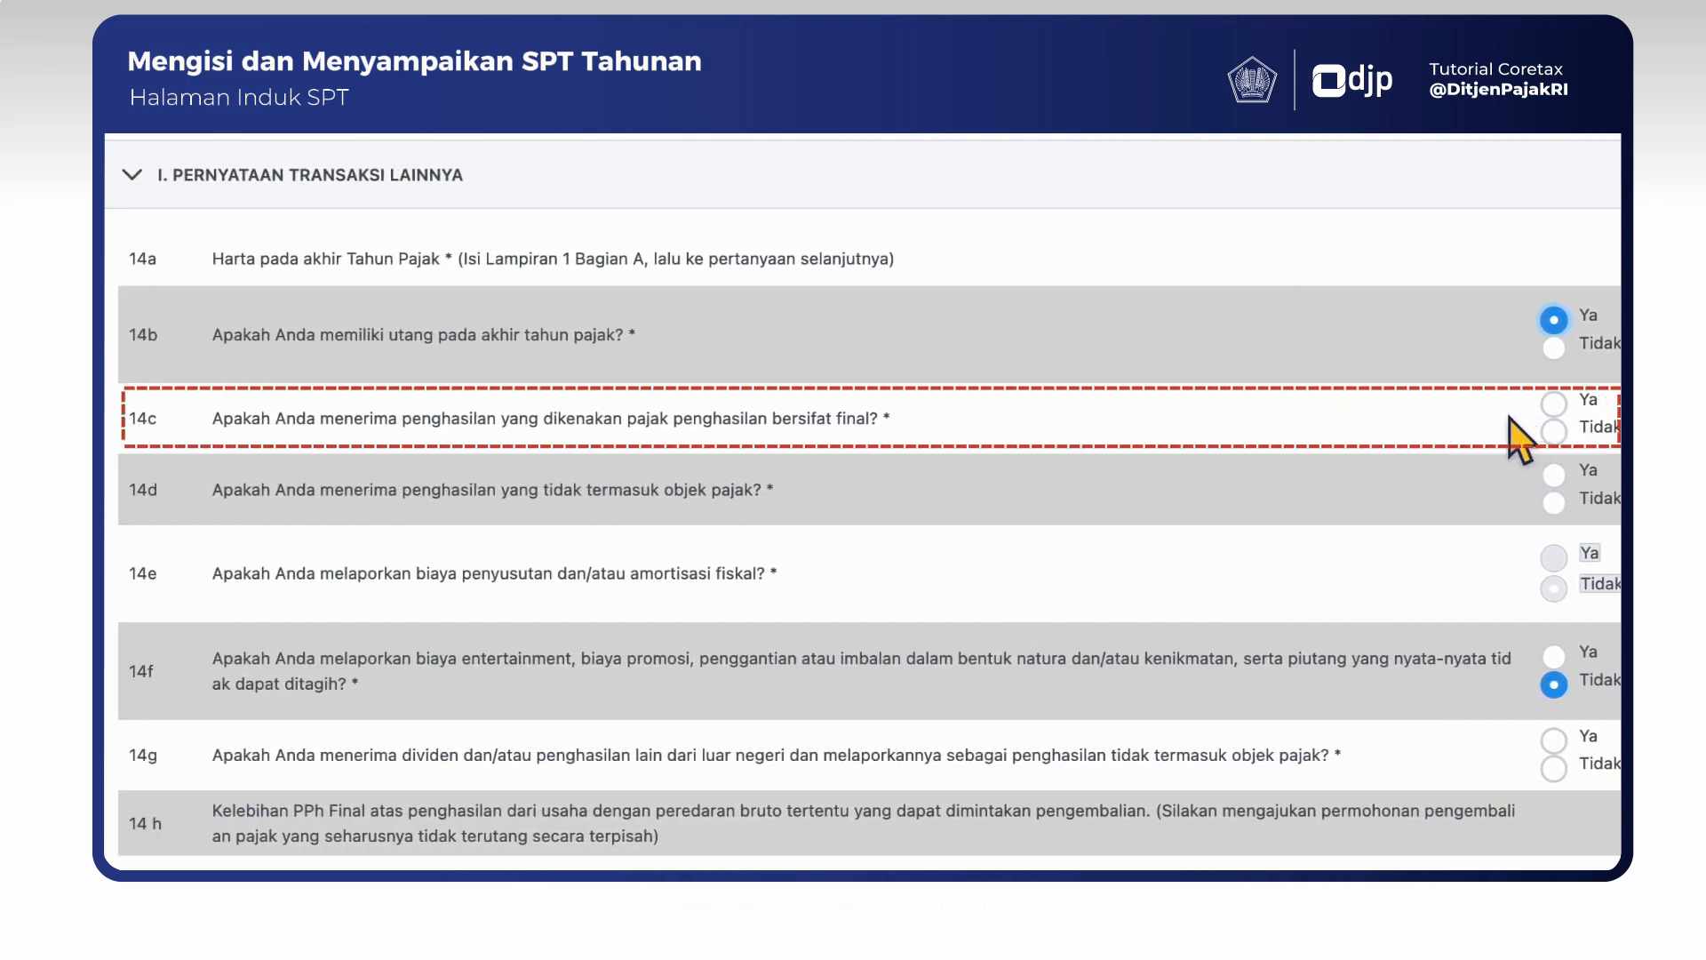
left_click(1553, 405)
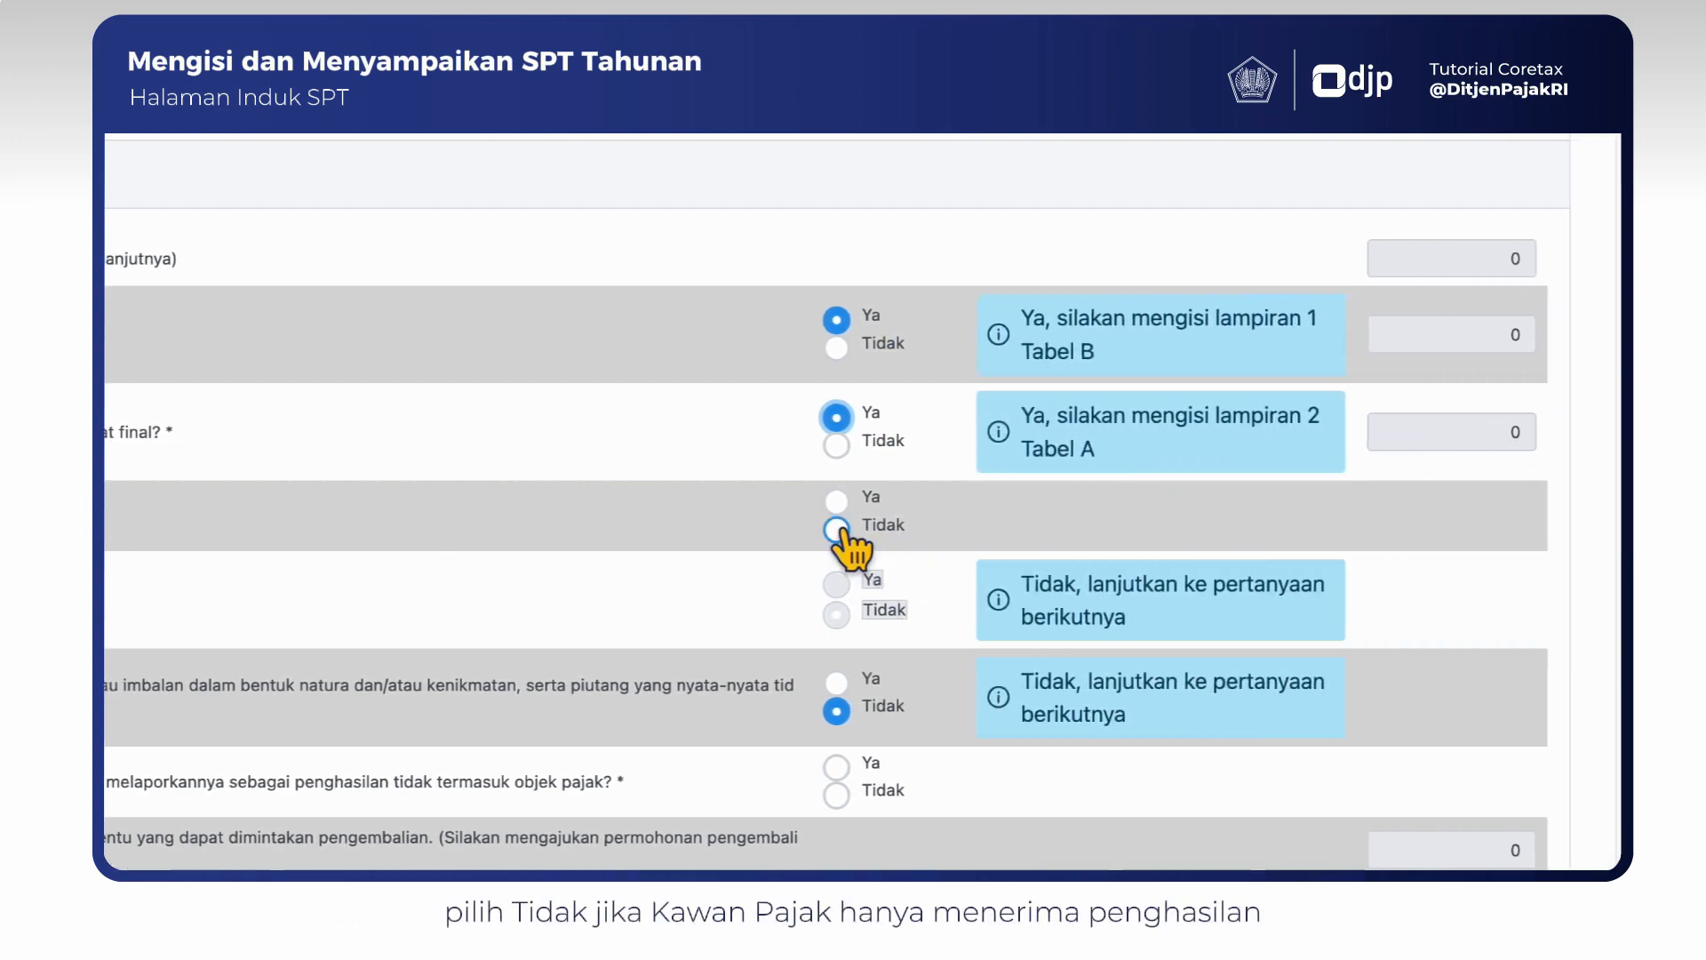
Step: Answer Tidak to 14d on non-taxable income, 14f on entertainment and promotion costs, and 14g on foreign dividends or other foreign income
left_click(836, 531)
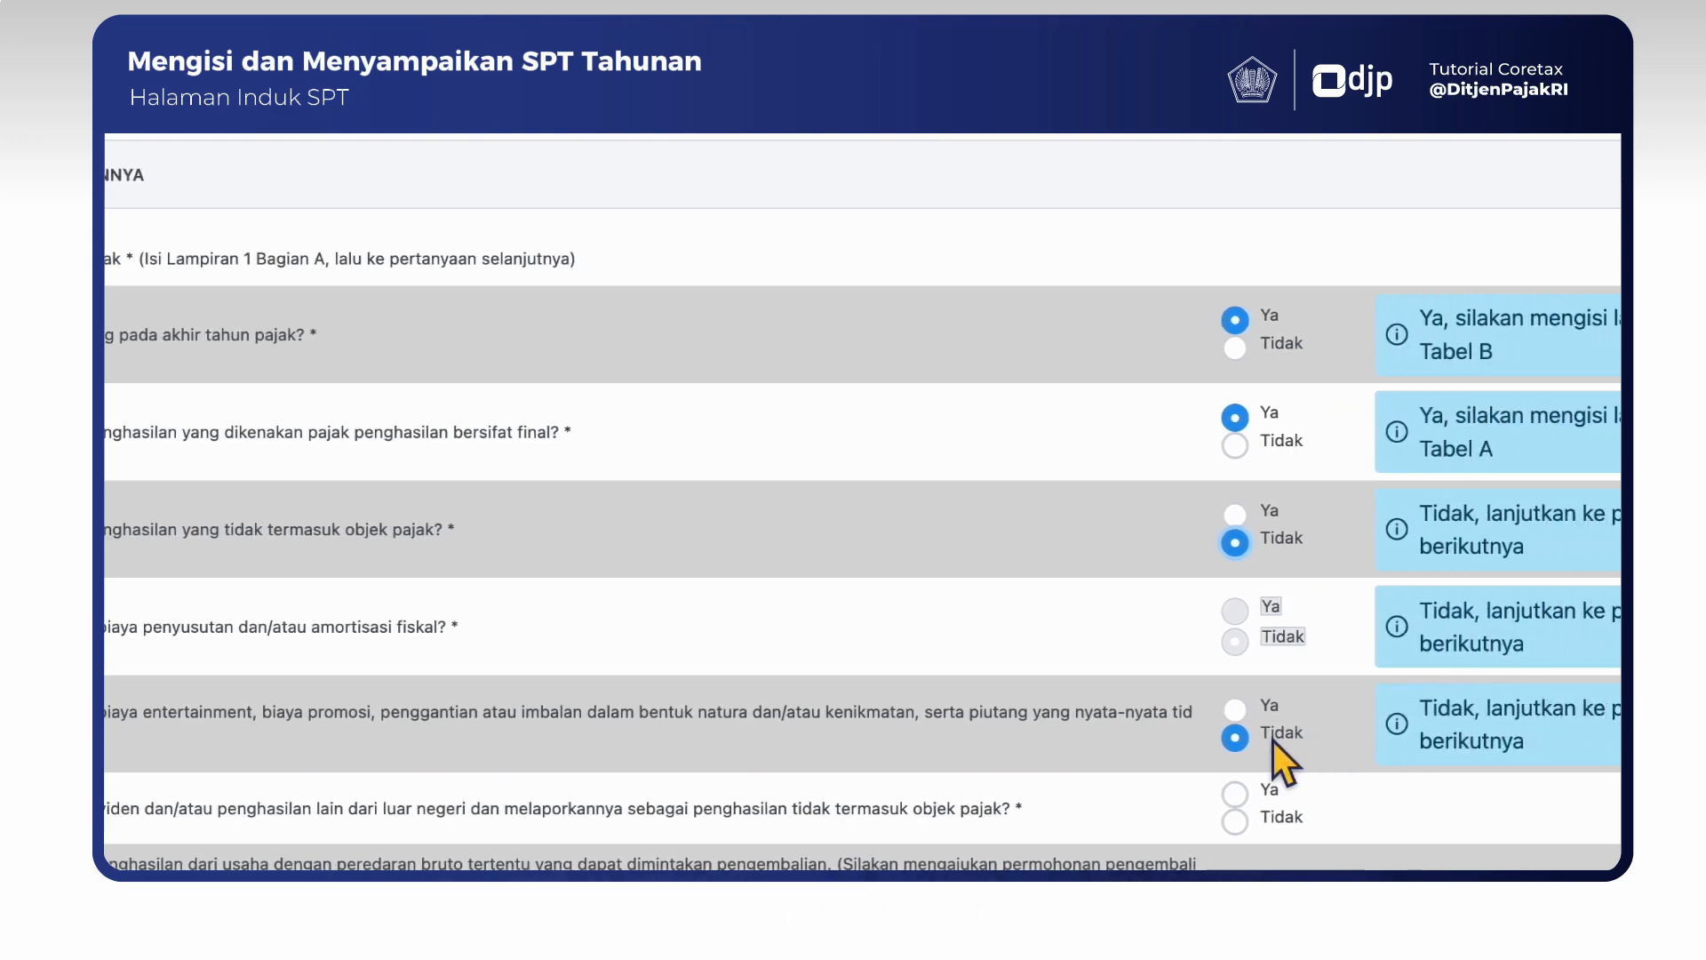
left_click(906, 737)
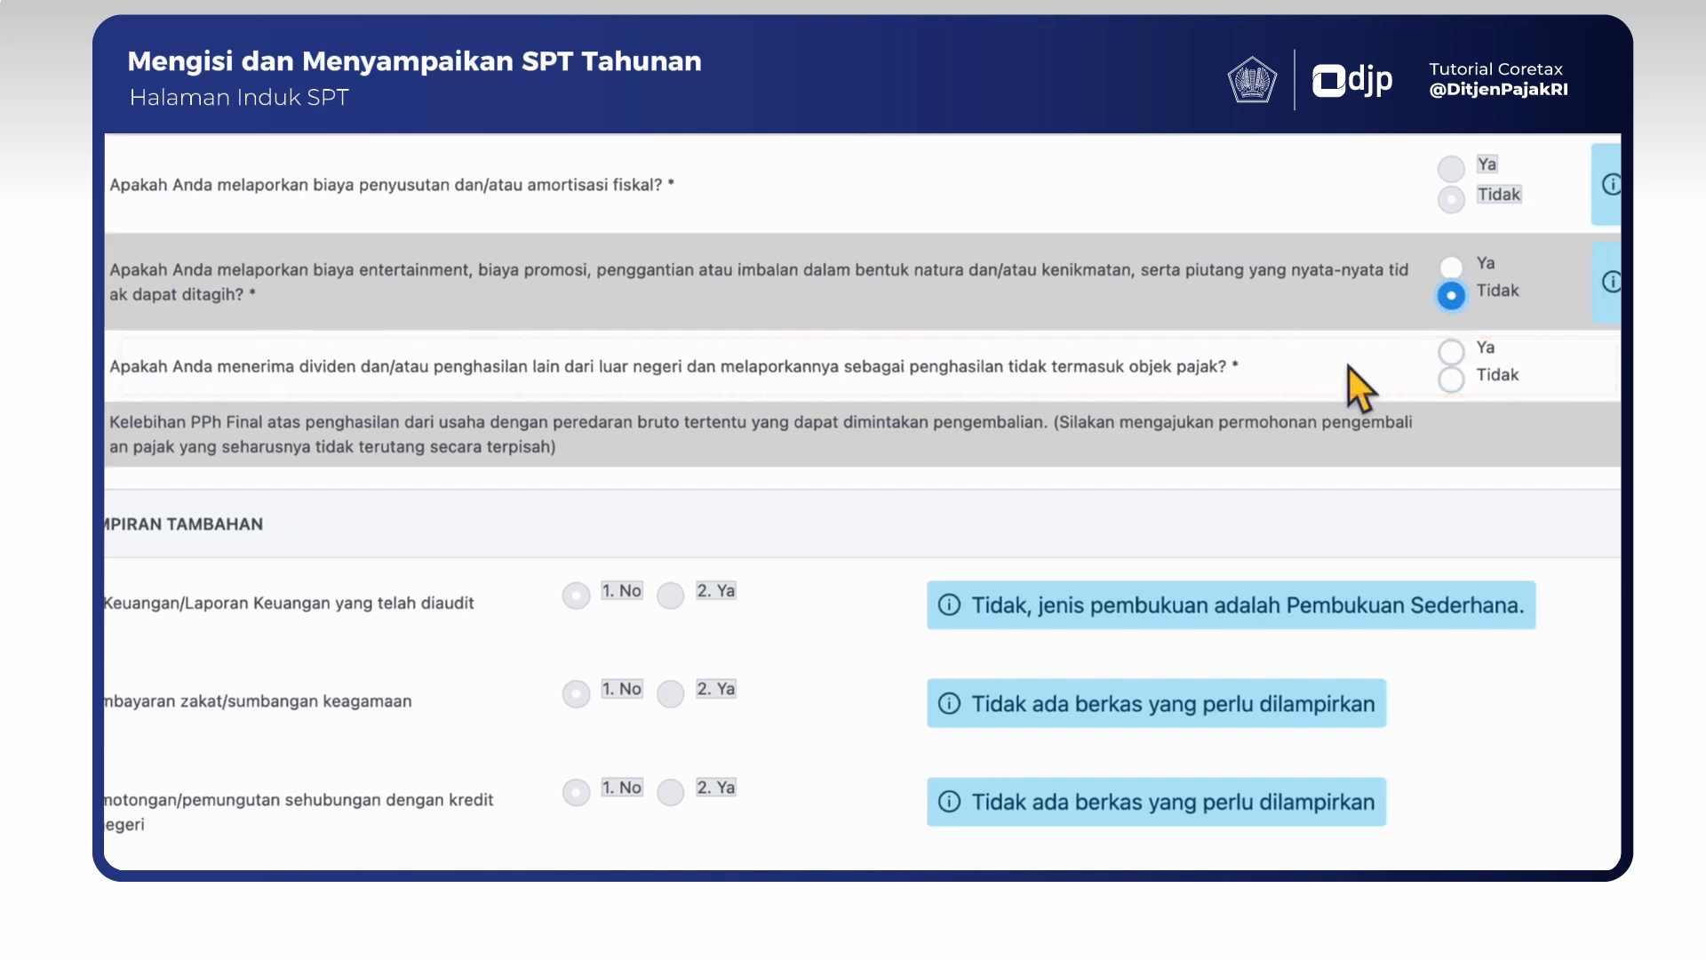
left_click(890, 379)
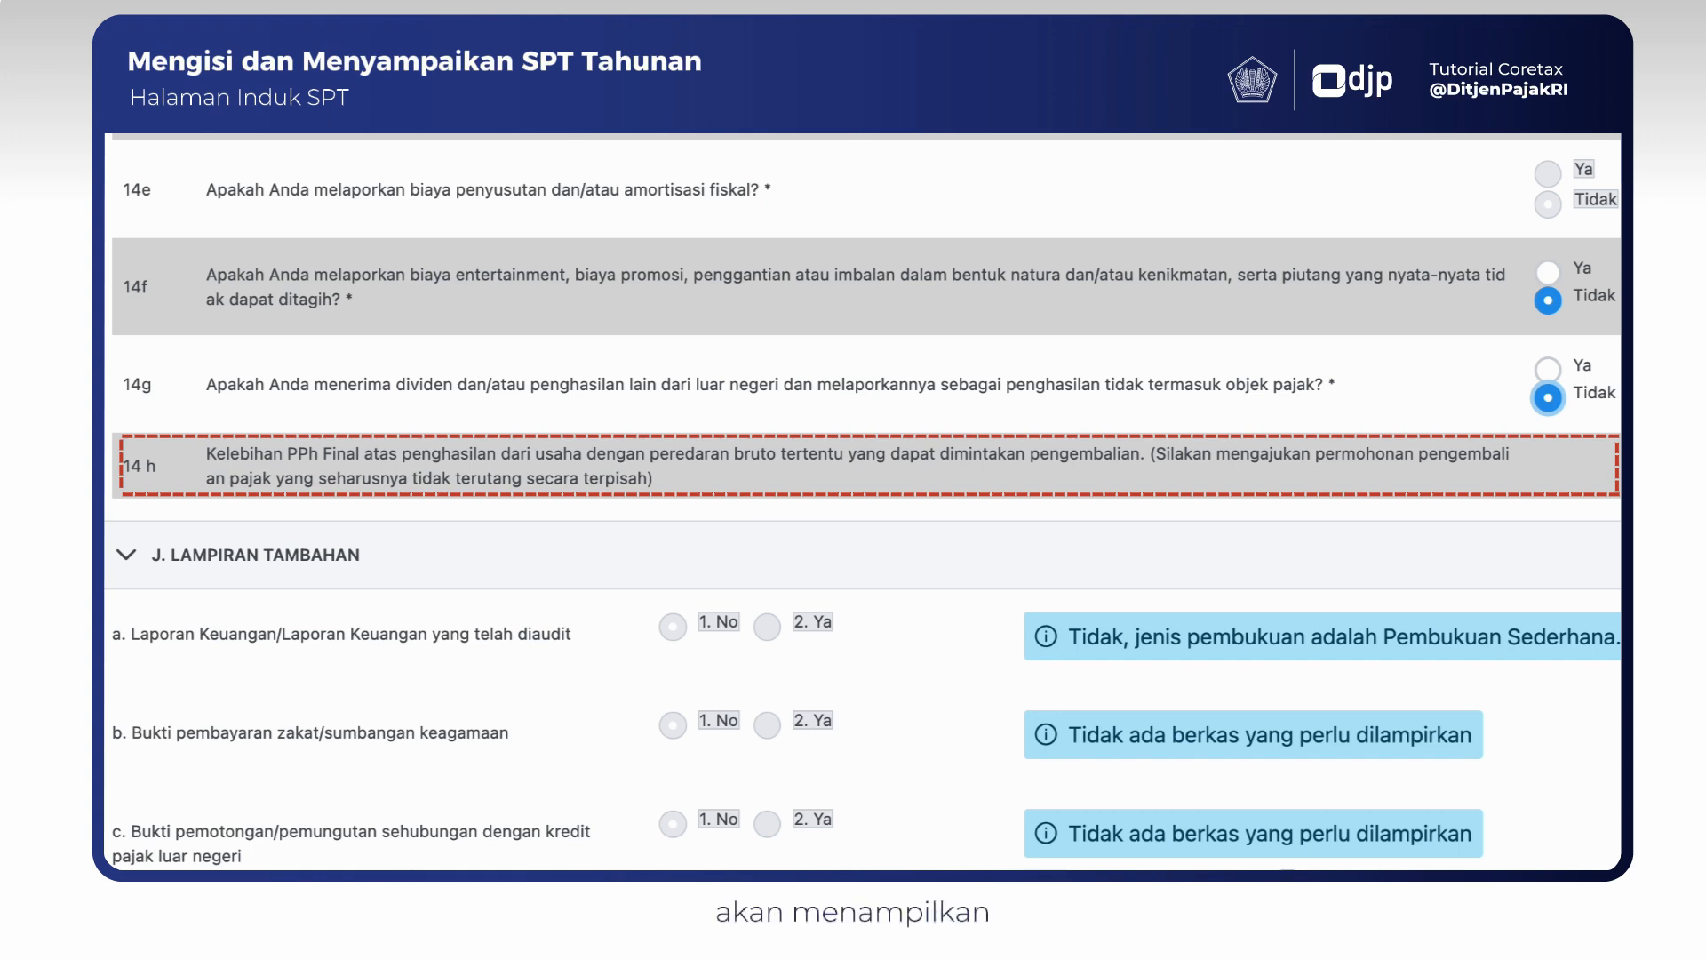
Step: In section J, answer No for the power of attorney (Surat Kuasa) and for other documents (Dokumen Lainnya)
scroll(862, 503, "down", 2)
scroll(862, 502, "down", 3)
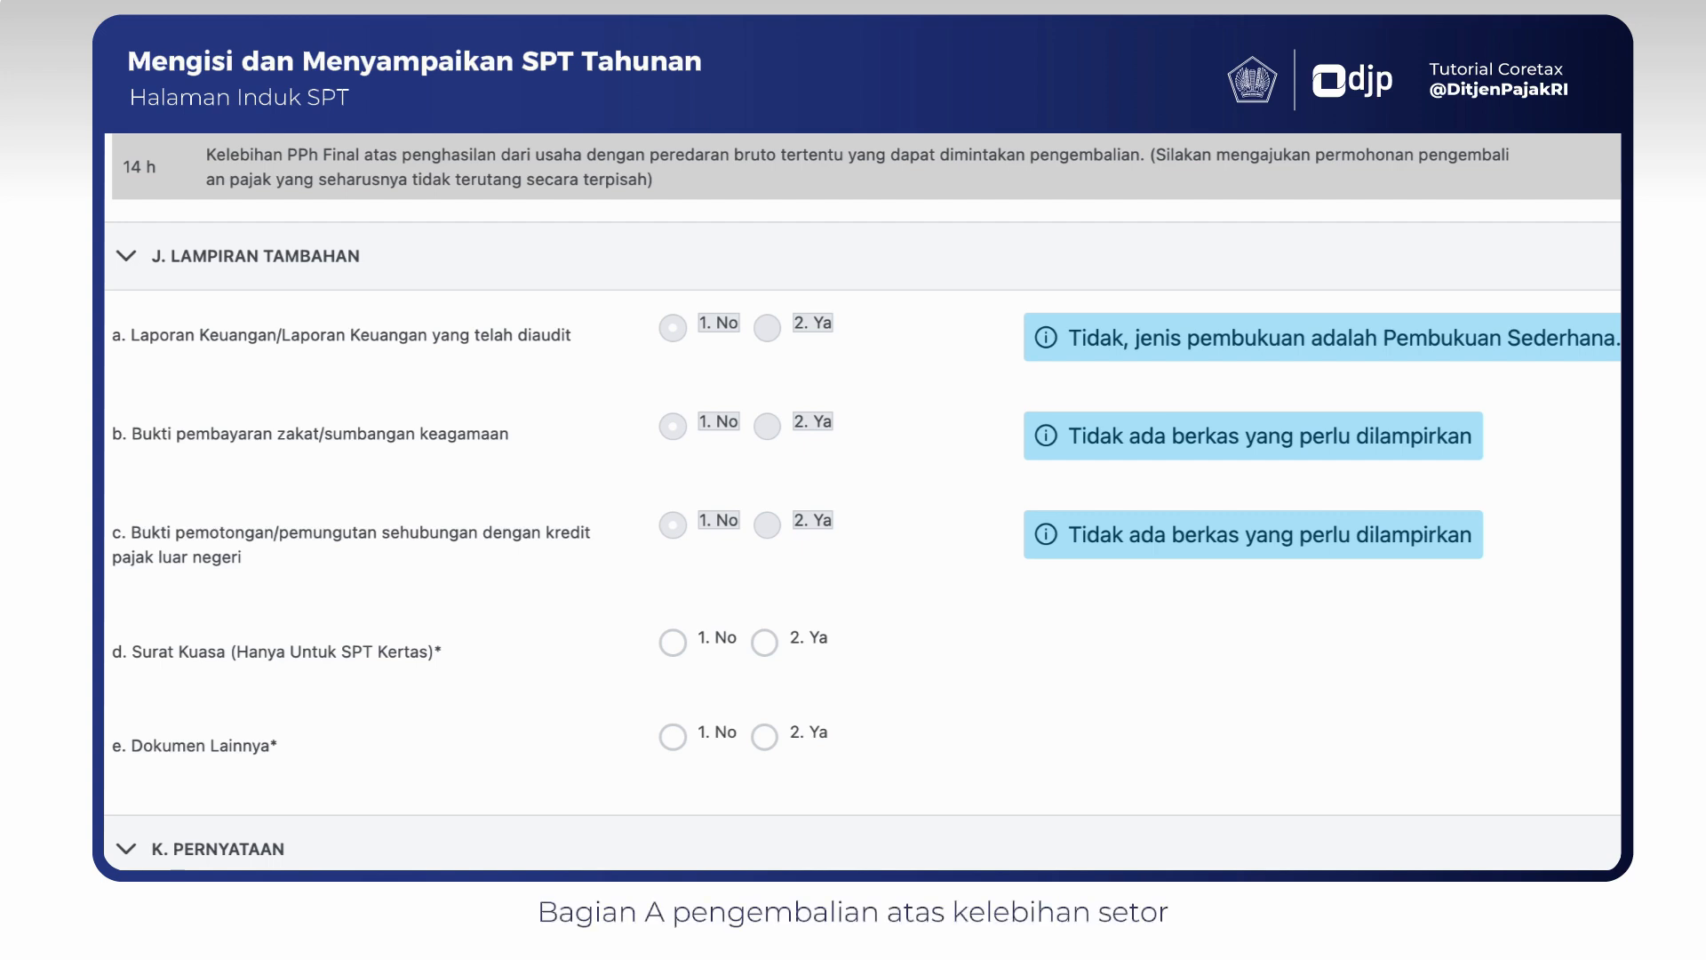
scroll(862, 502, "down", 4)
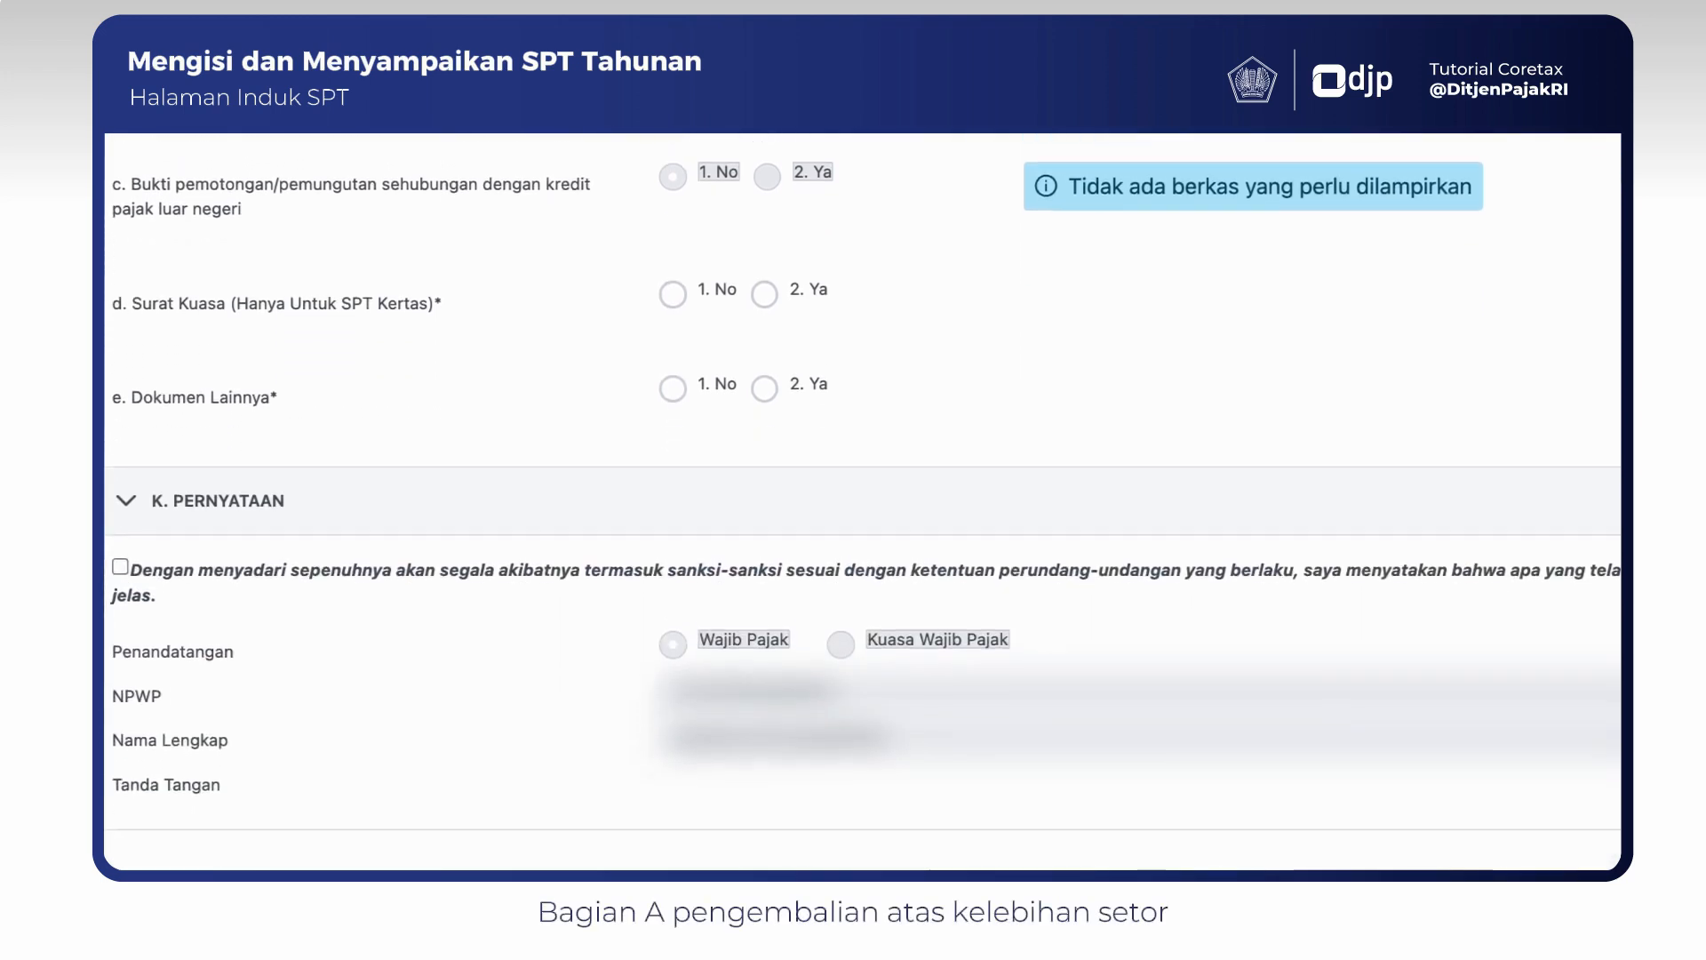
scroll(862, 502, "up", 1)
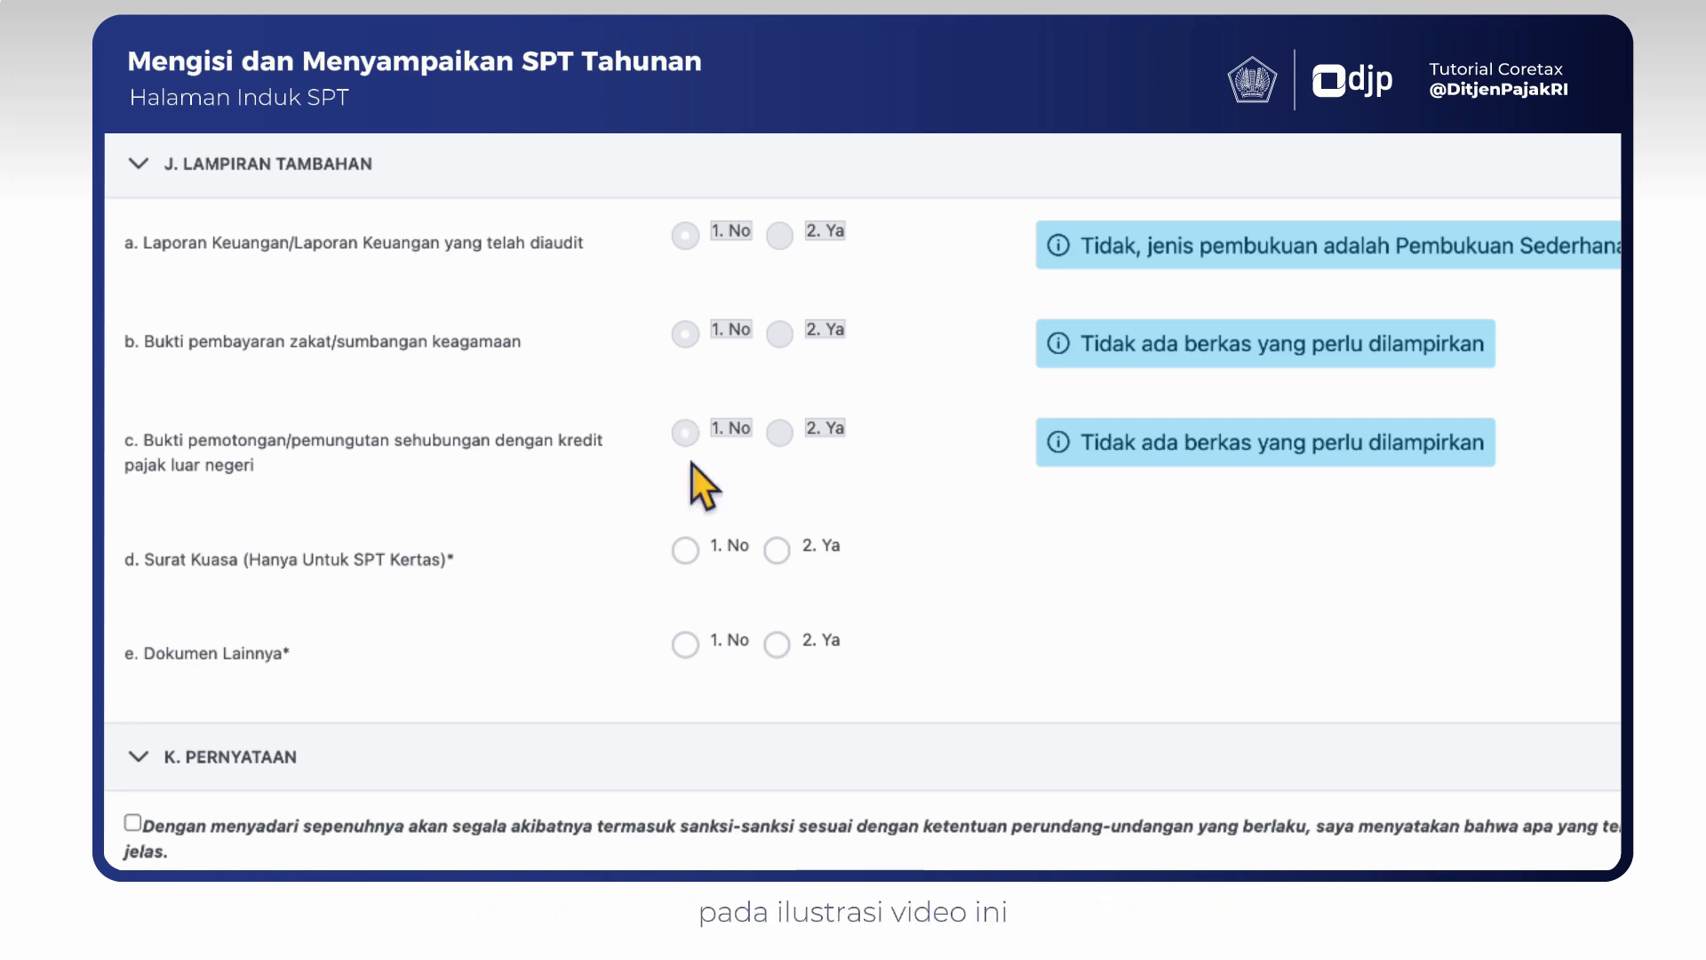
left_click(686, 550)
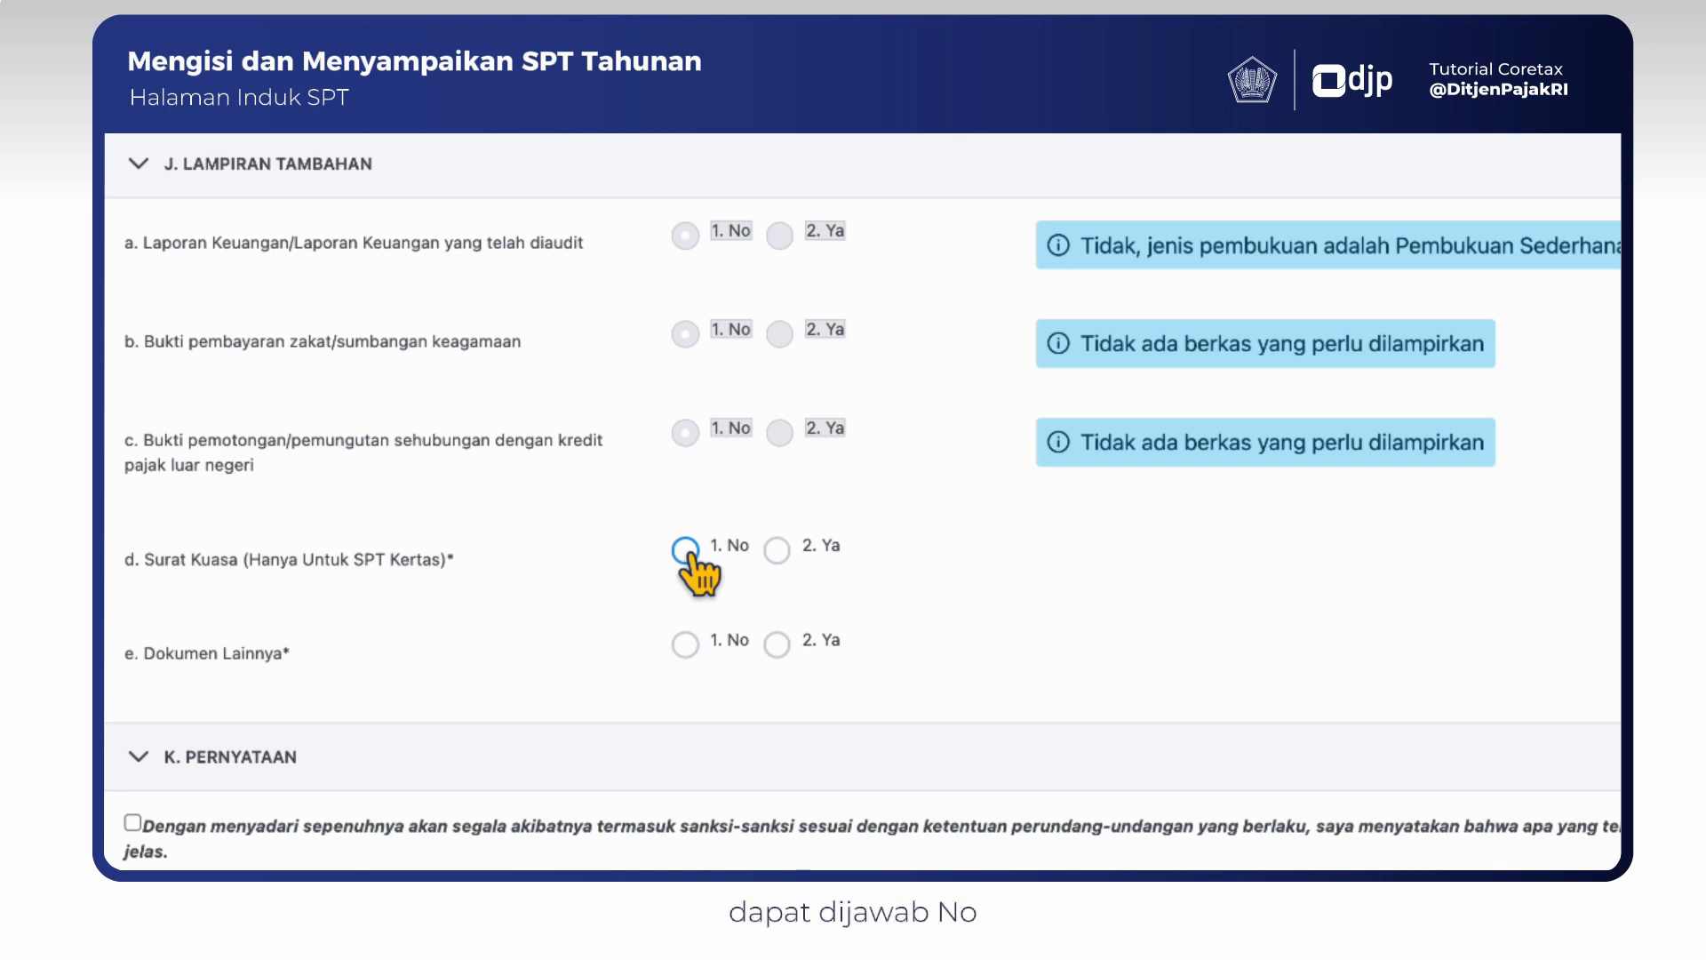
left_click(686, 551)
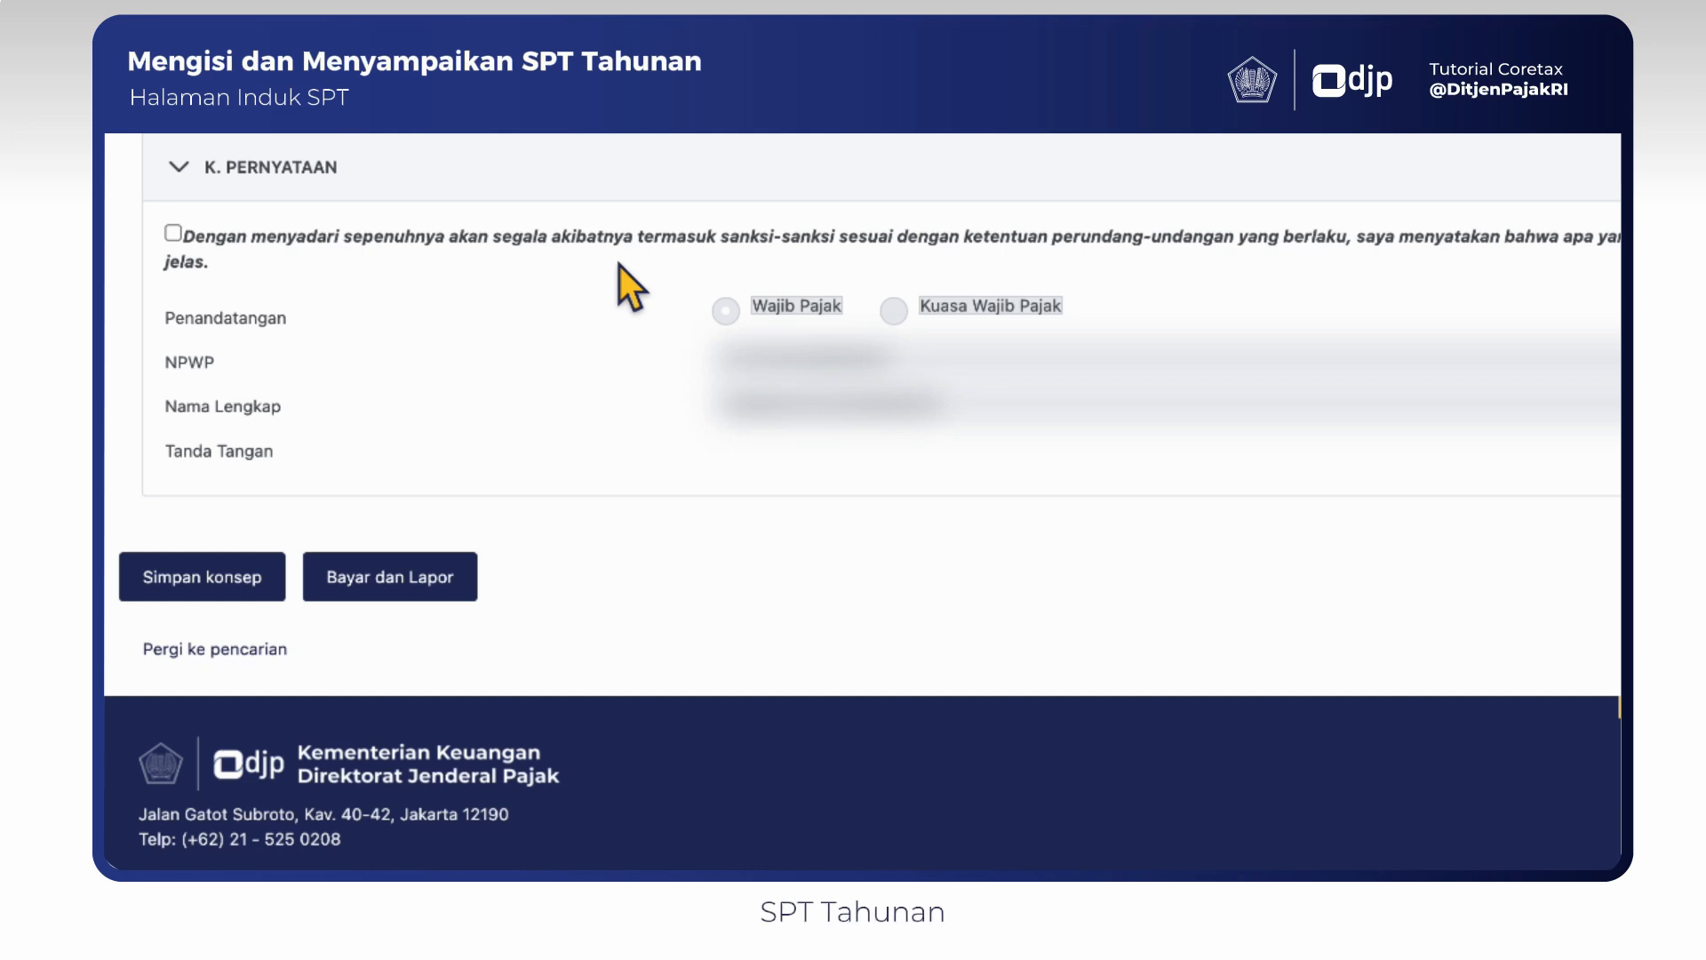
Step: Accept the declaration statement in section K and save the return as a draft
left_click(182, 245)
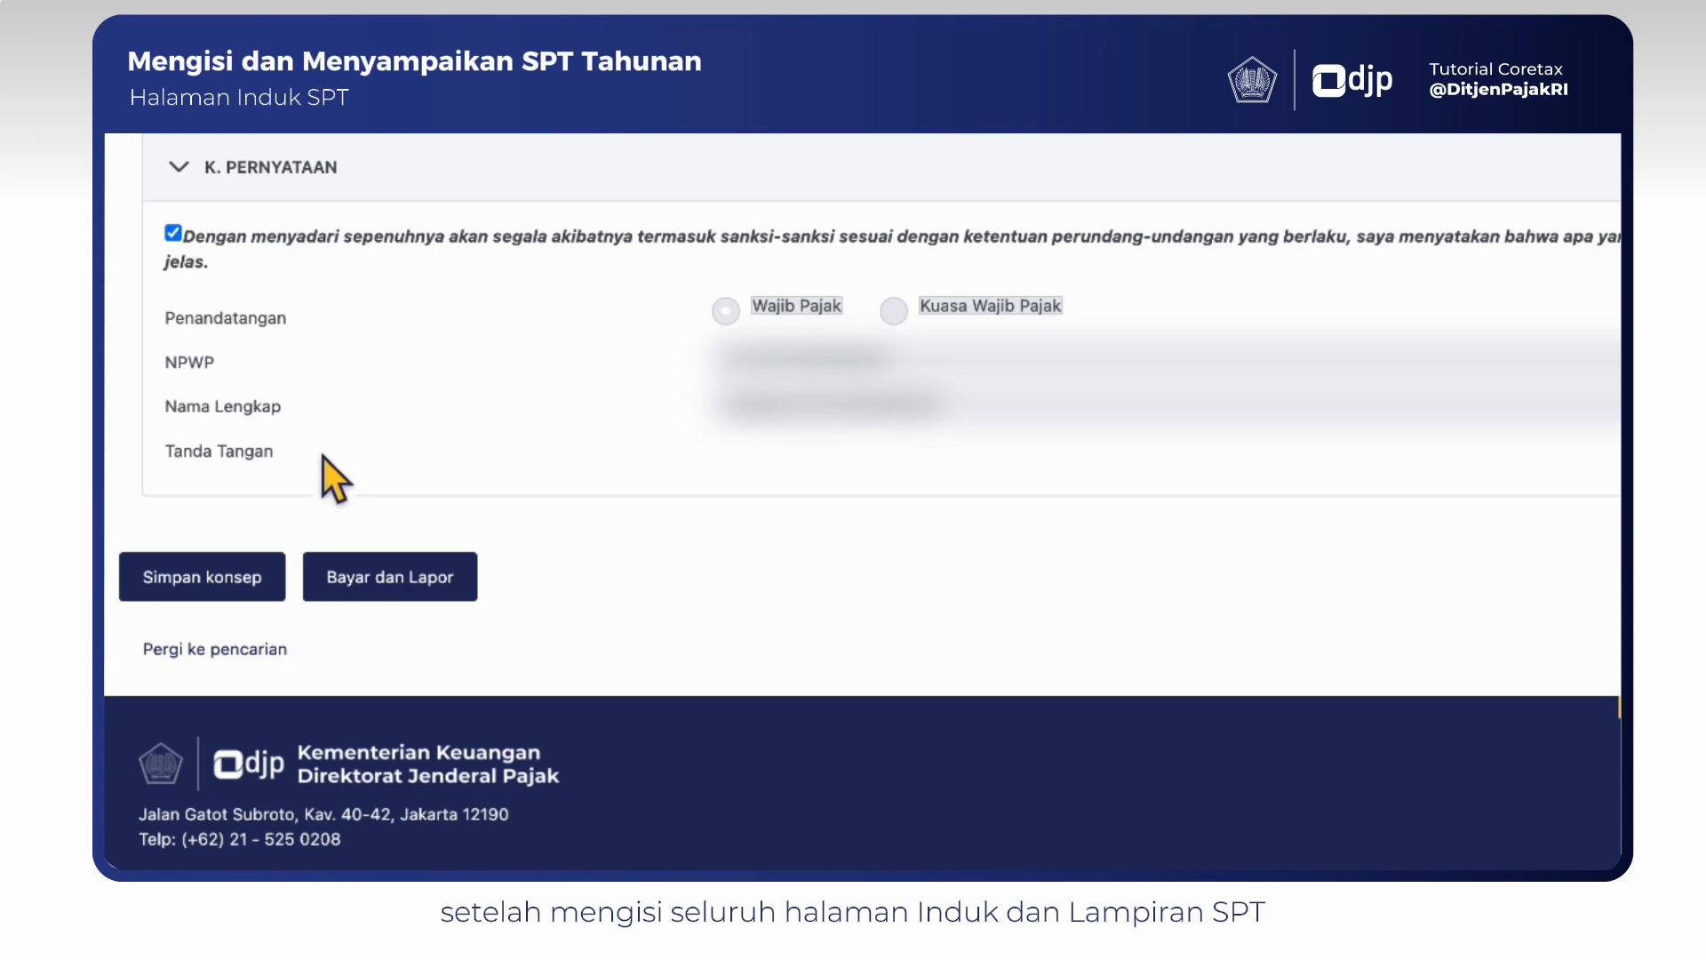
left_click(277, 585)
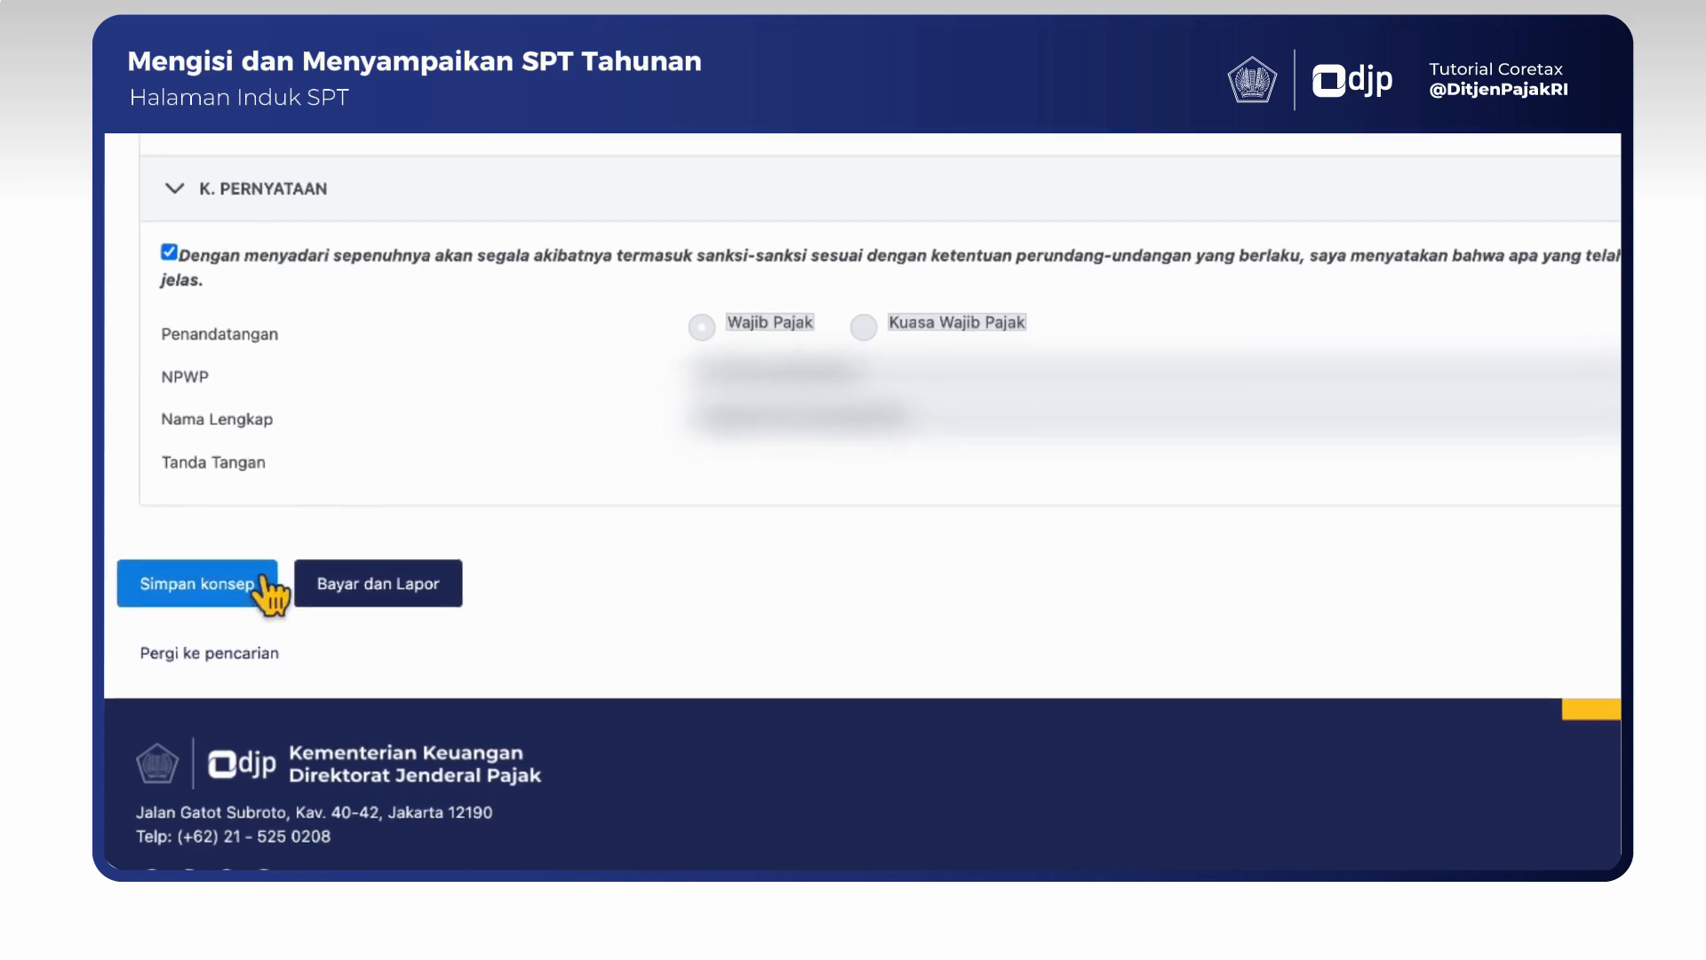
Step: Open attachment L-3B and look through the business location list and gross turnover recapitulation sections A, B and C
scroll(378, 564, "up", 15)
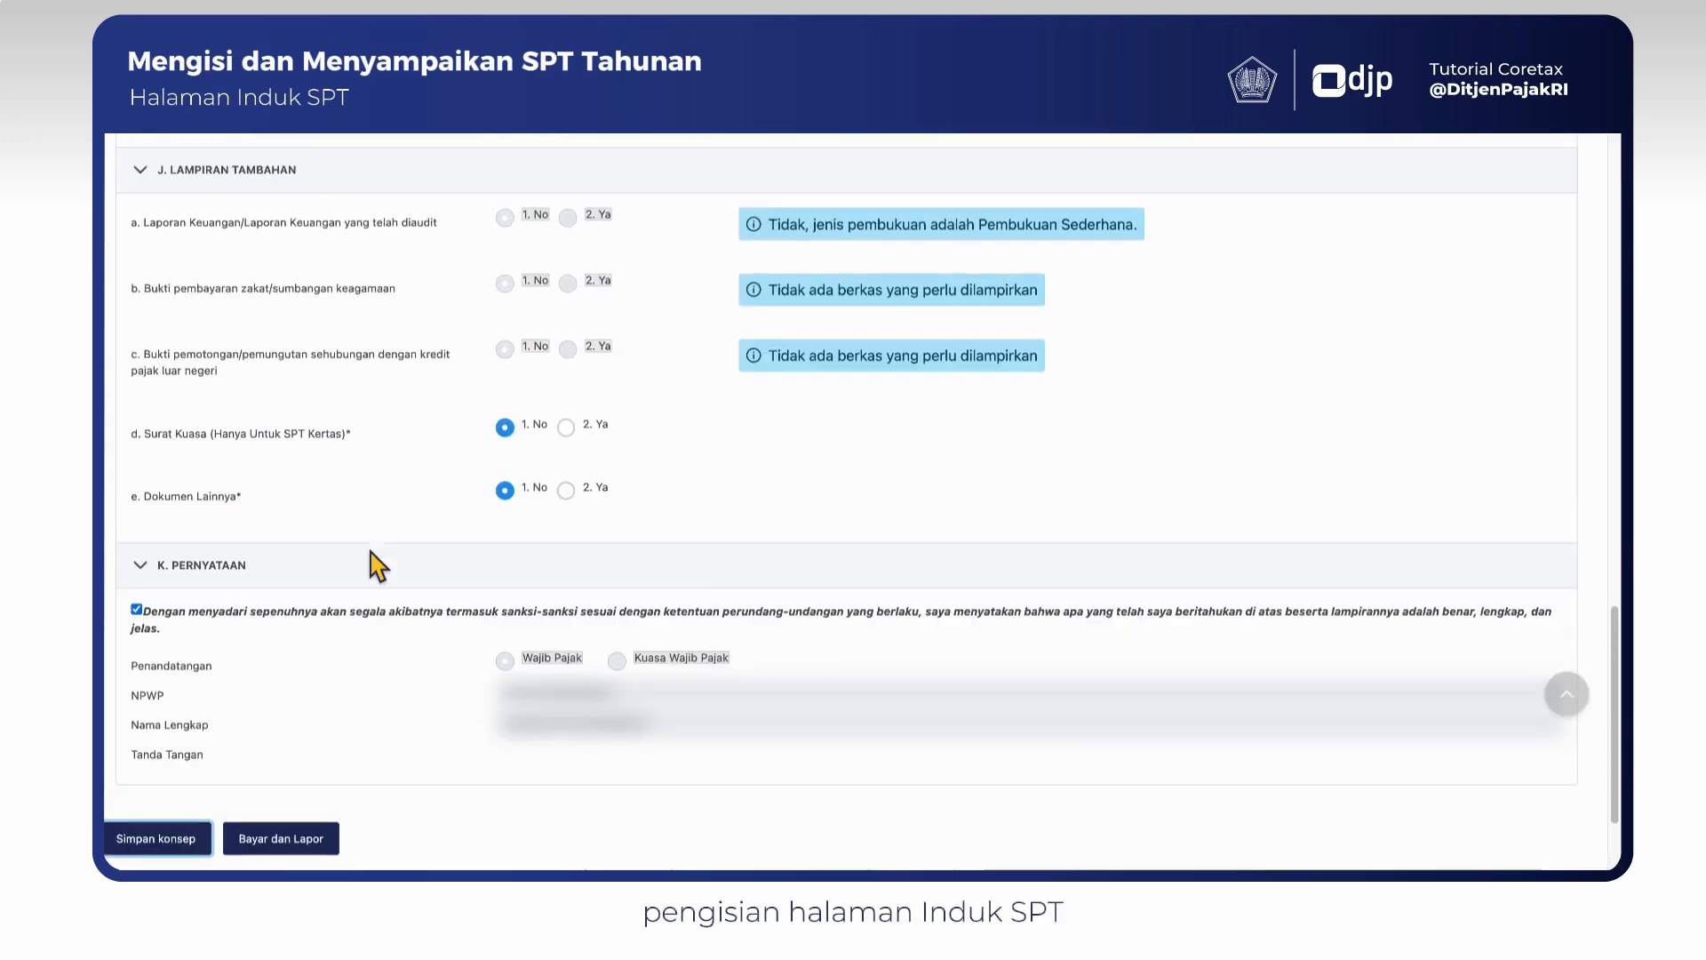
scroll(378, 567, "up", 20)
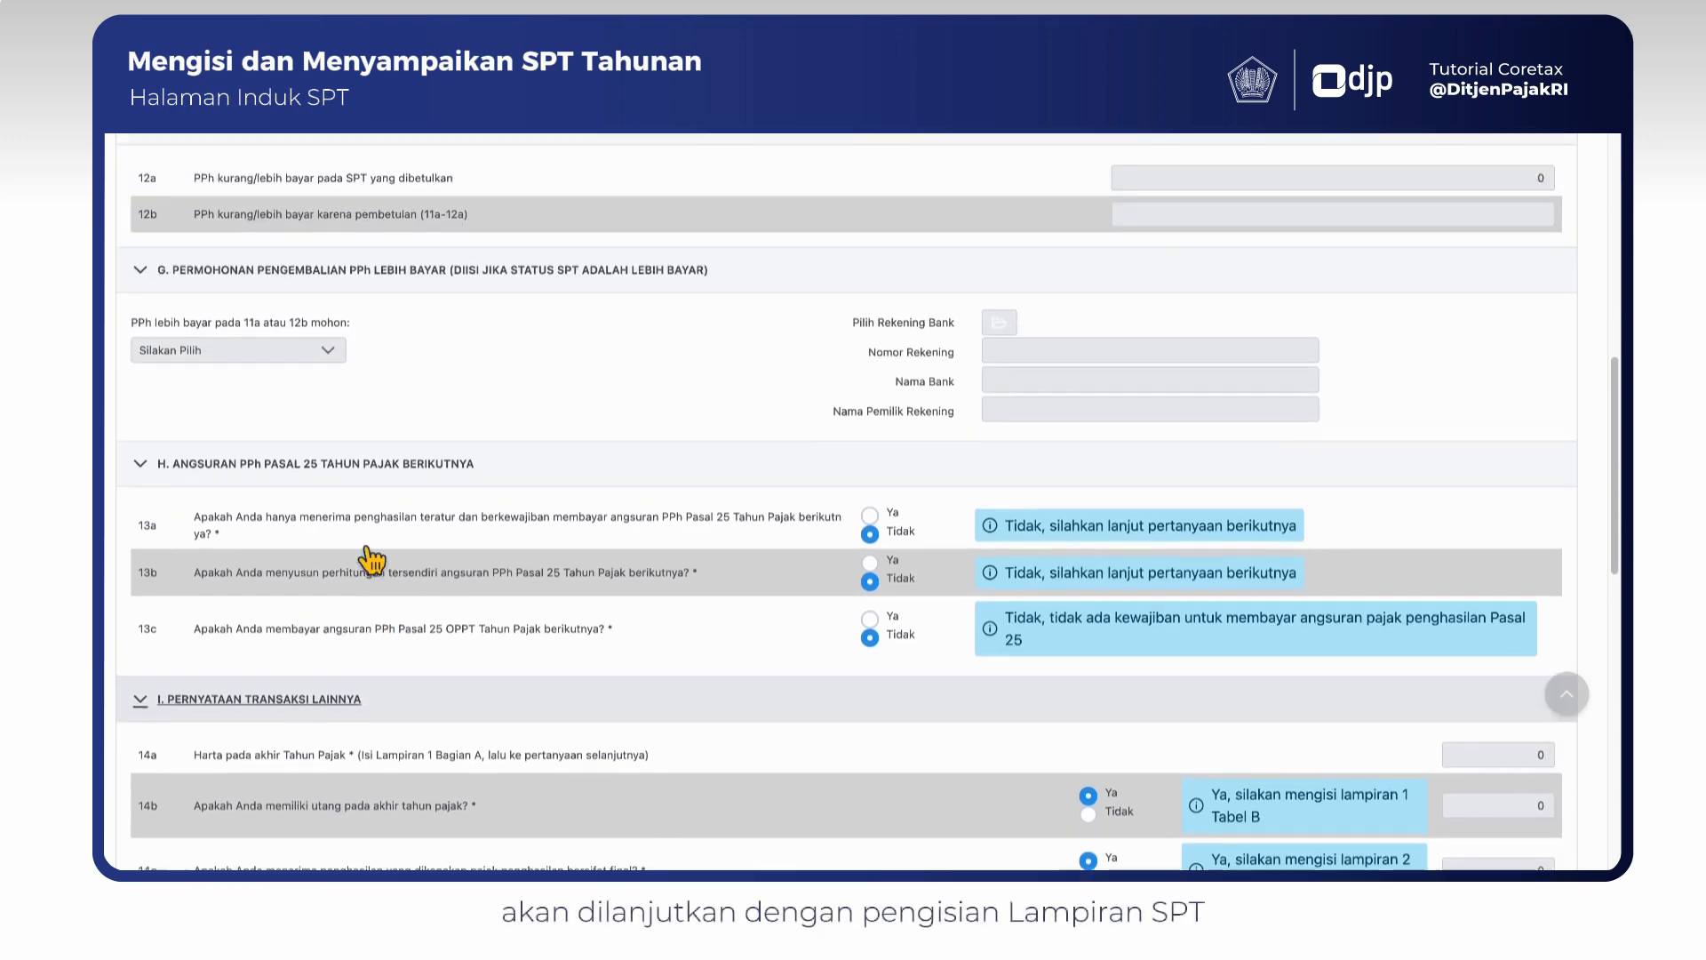
scroll(366, 548, "up", 20)
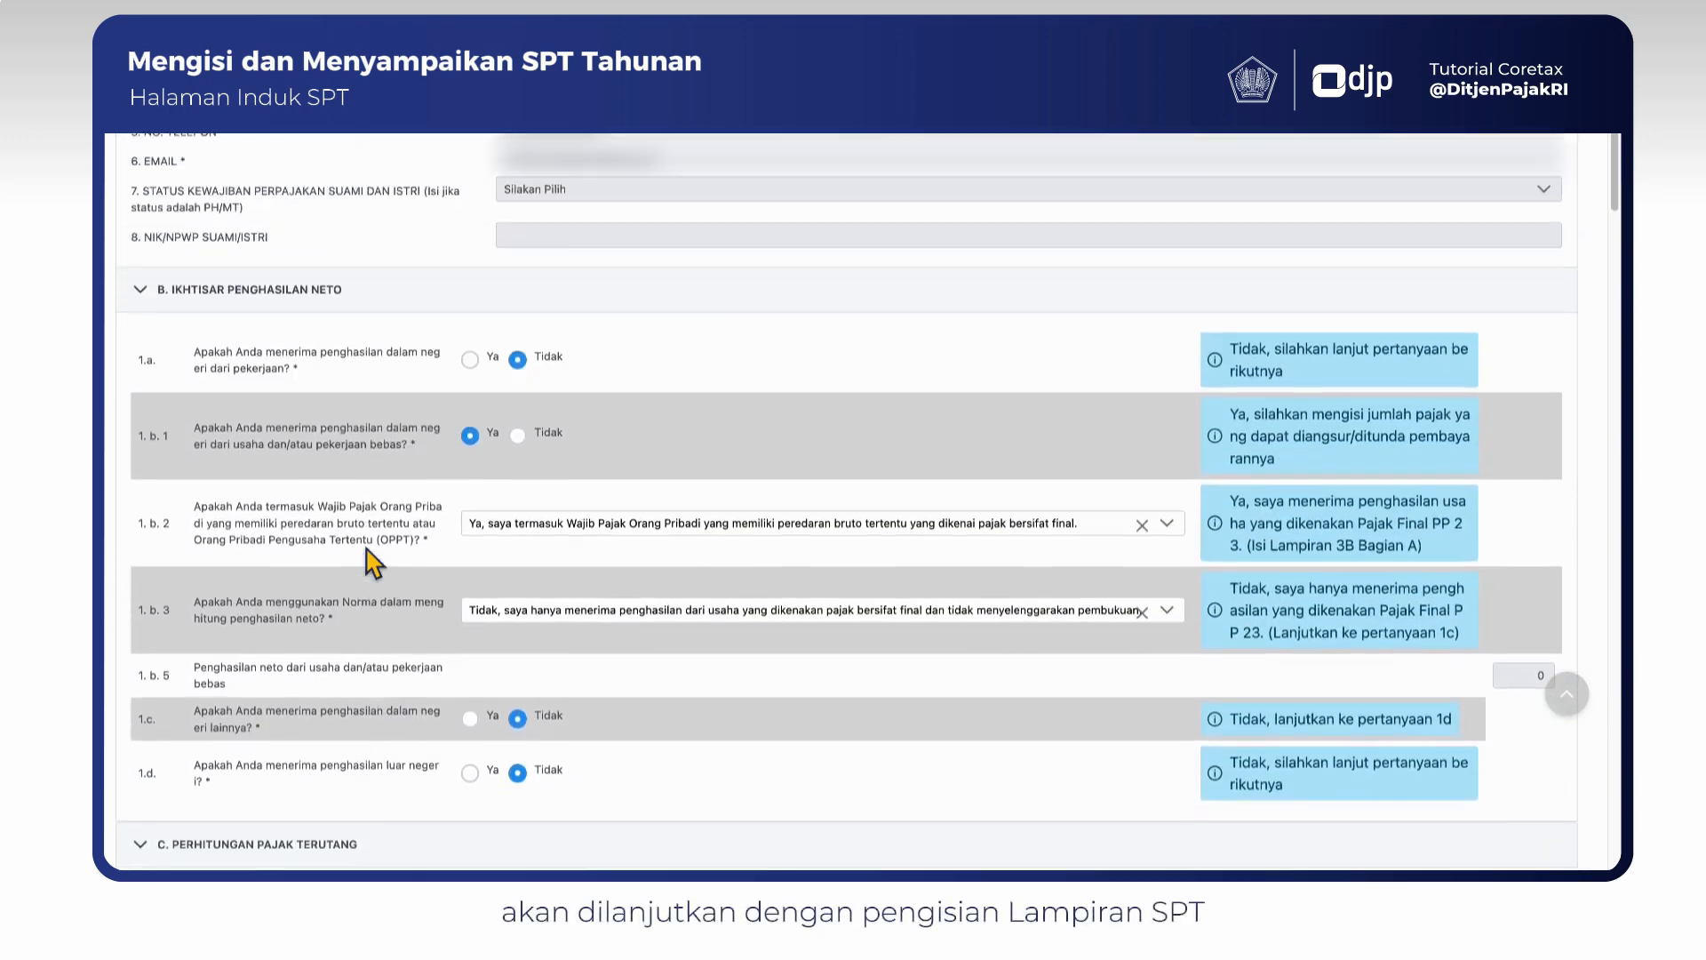
scroll(380, 666, "up", 5)
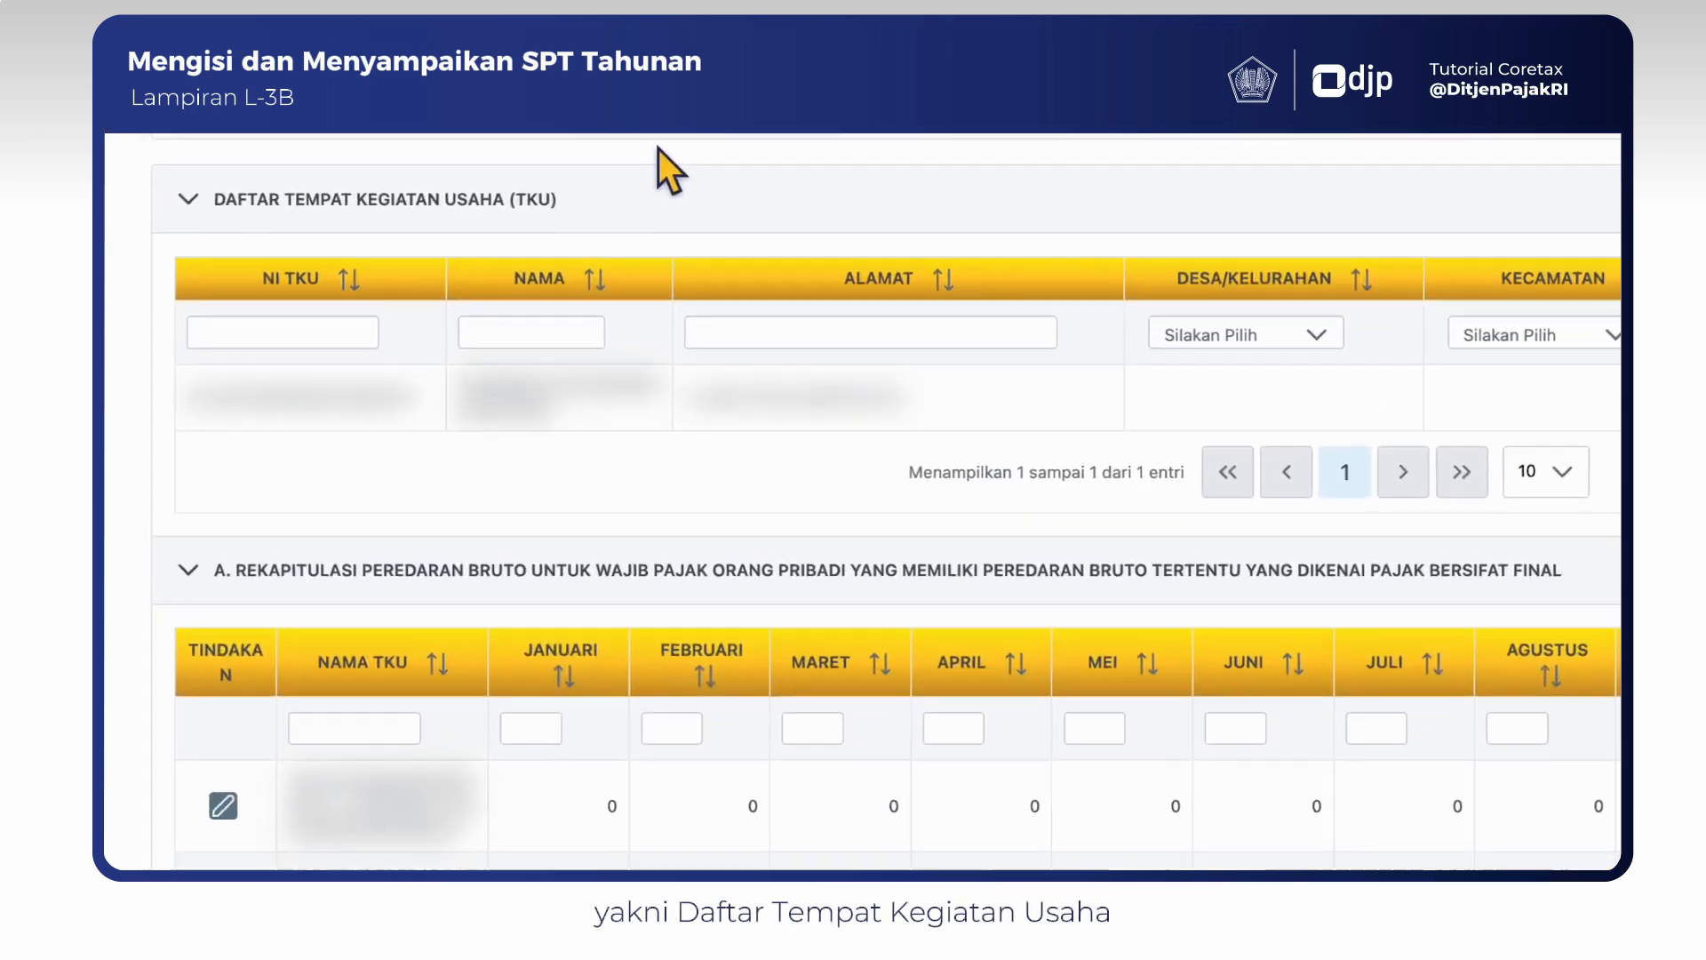
left_click(188, 202)
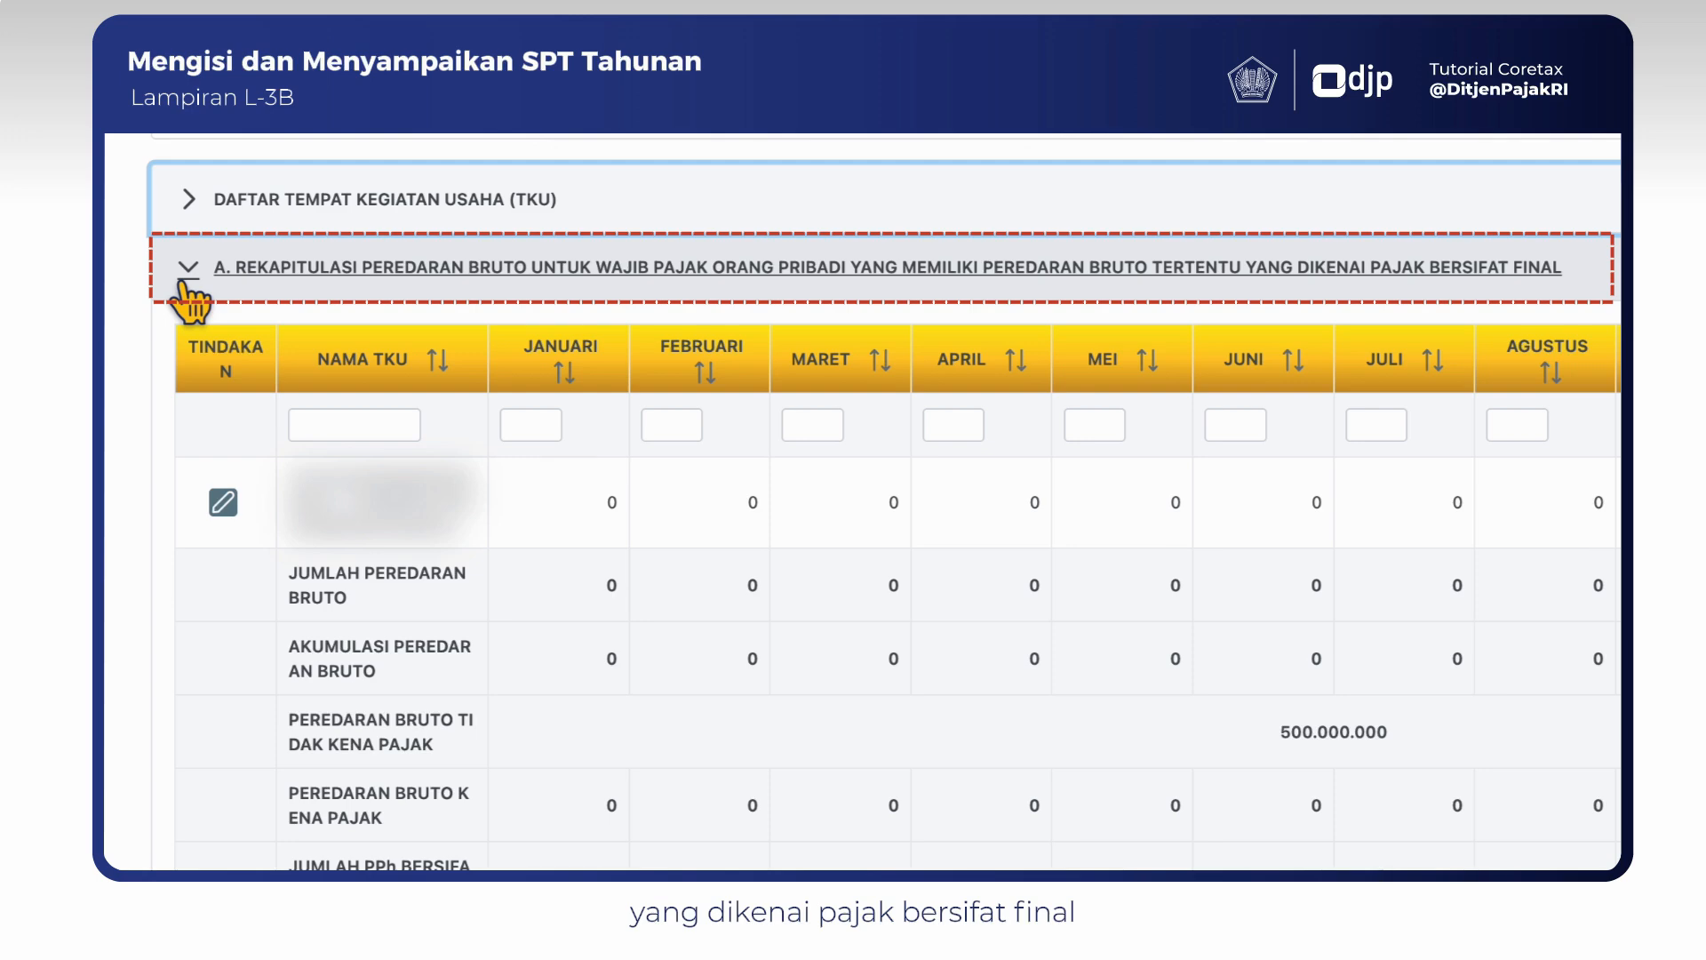
left_click(187, 287)
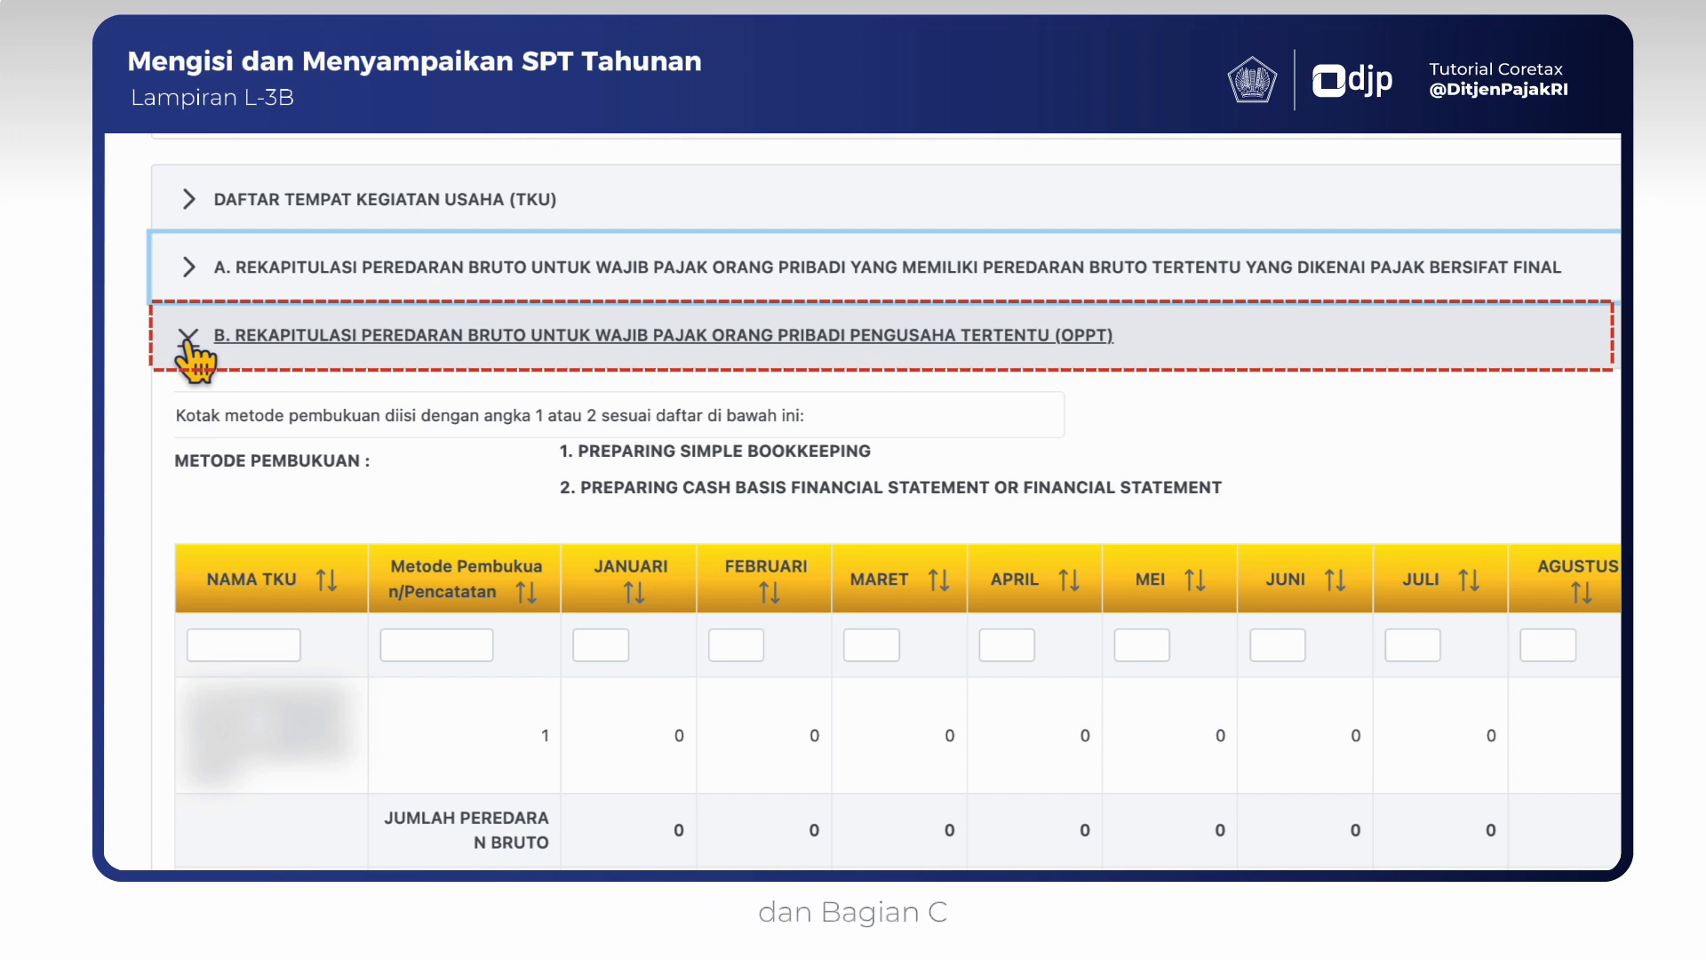
left_click(188, 340)
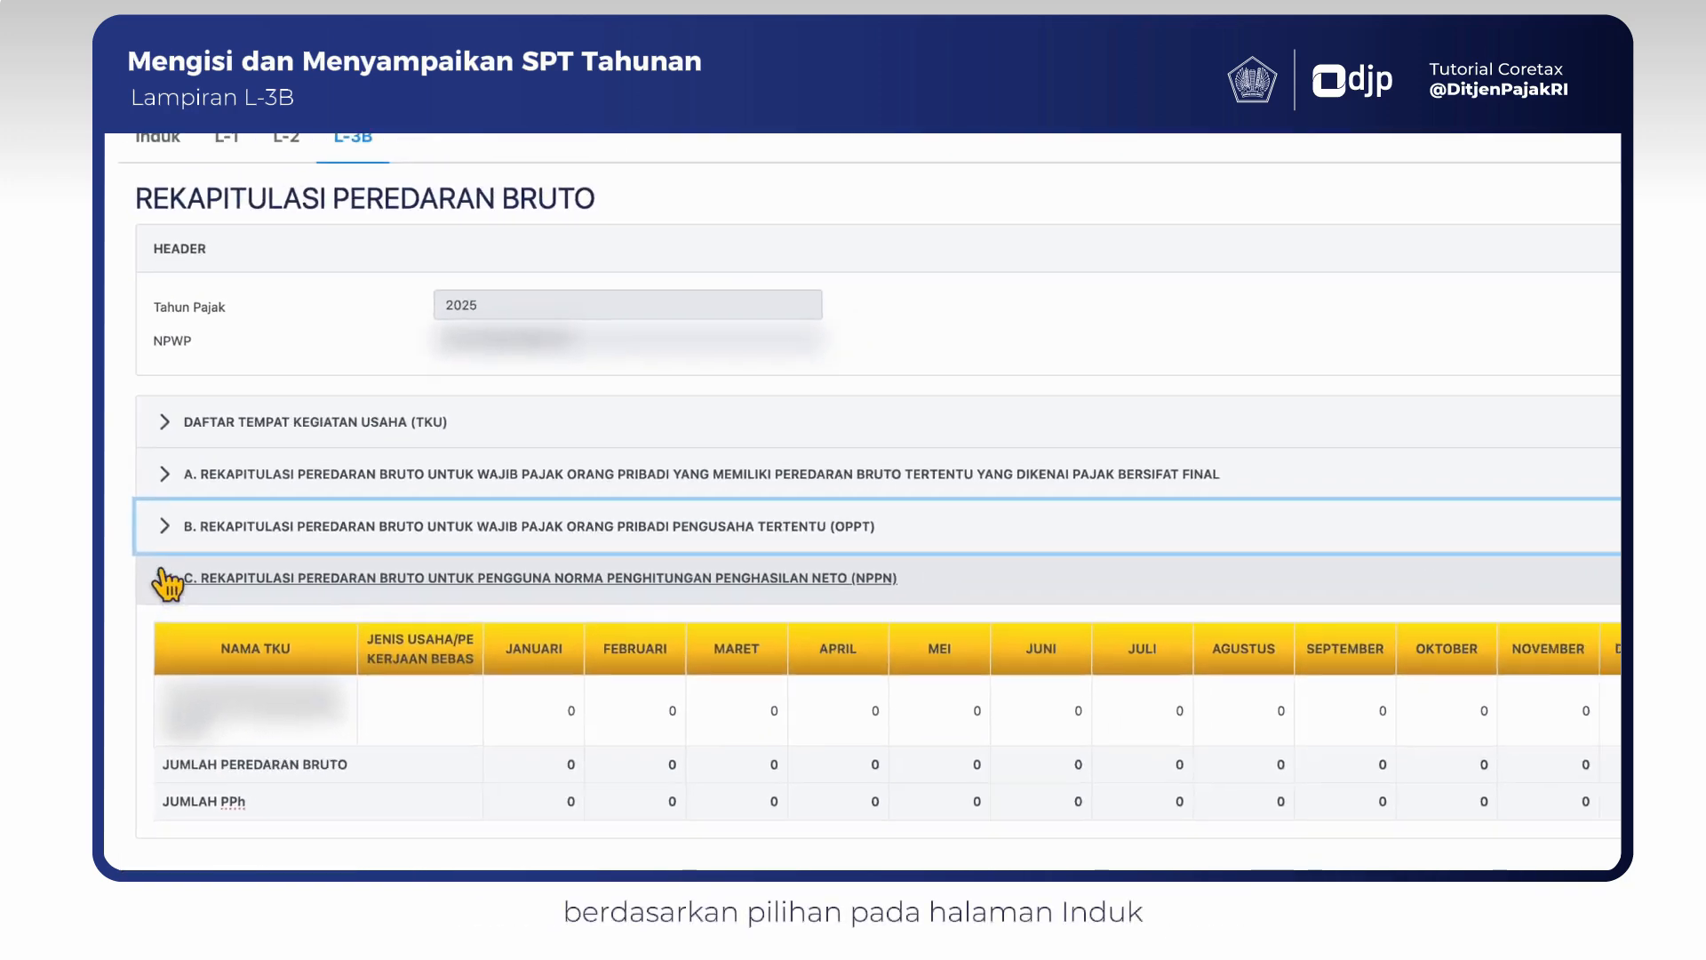
left_click(154, 622)
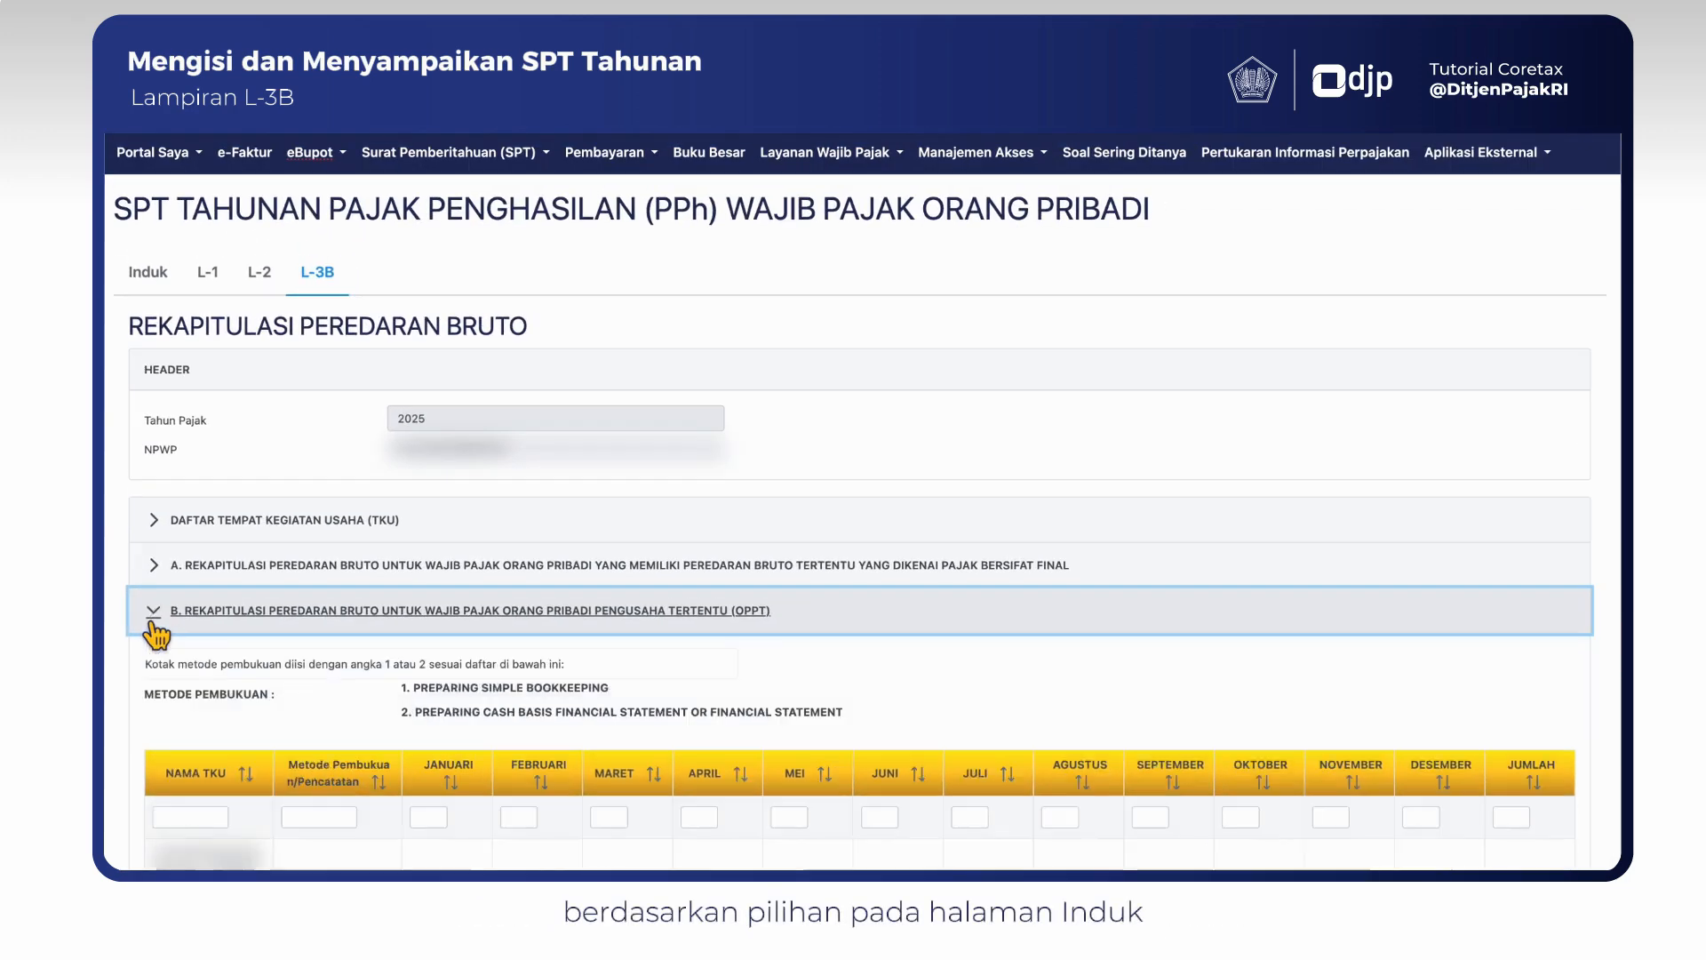
left_click(154, 569)
left_click(155, 522)
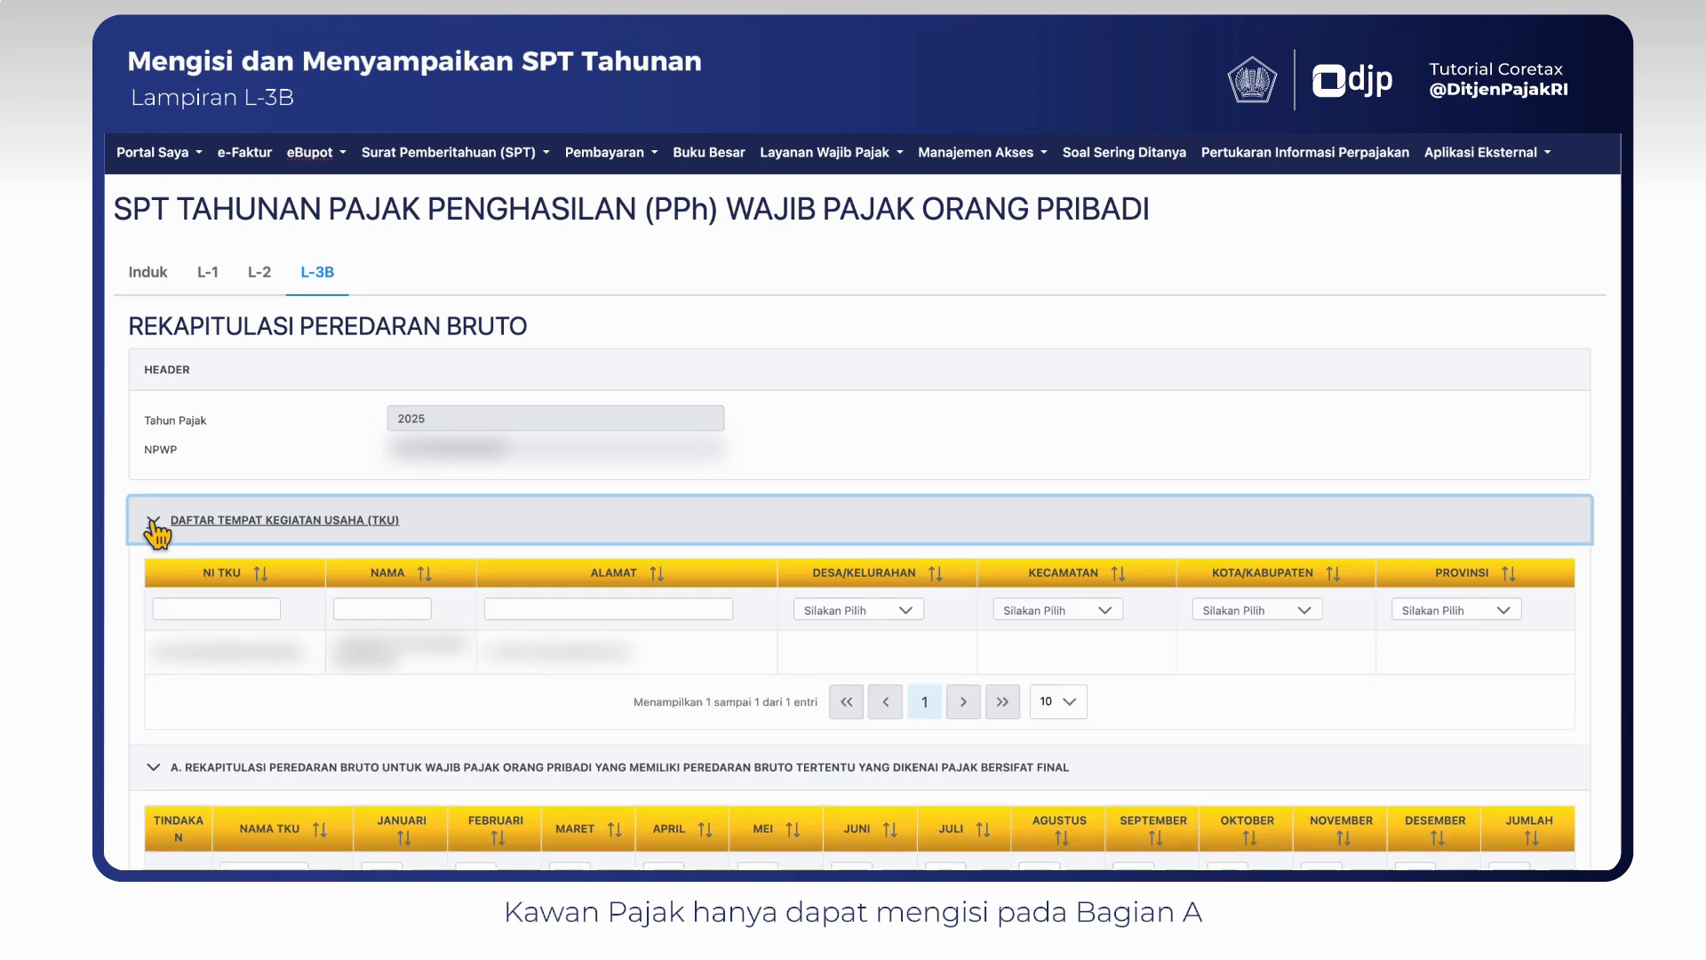
Step: In L-3B section A, enter the business location's gross turnover for January through June: 125.000.000, 150.000.000, 120.000.000, 135.000.000, 145.000.000 and 165.000.000
scroll(329, 711, "down", 5)
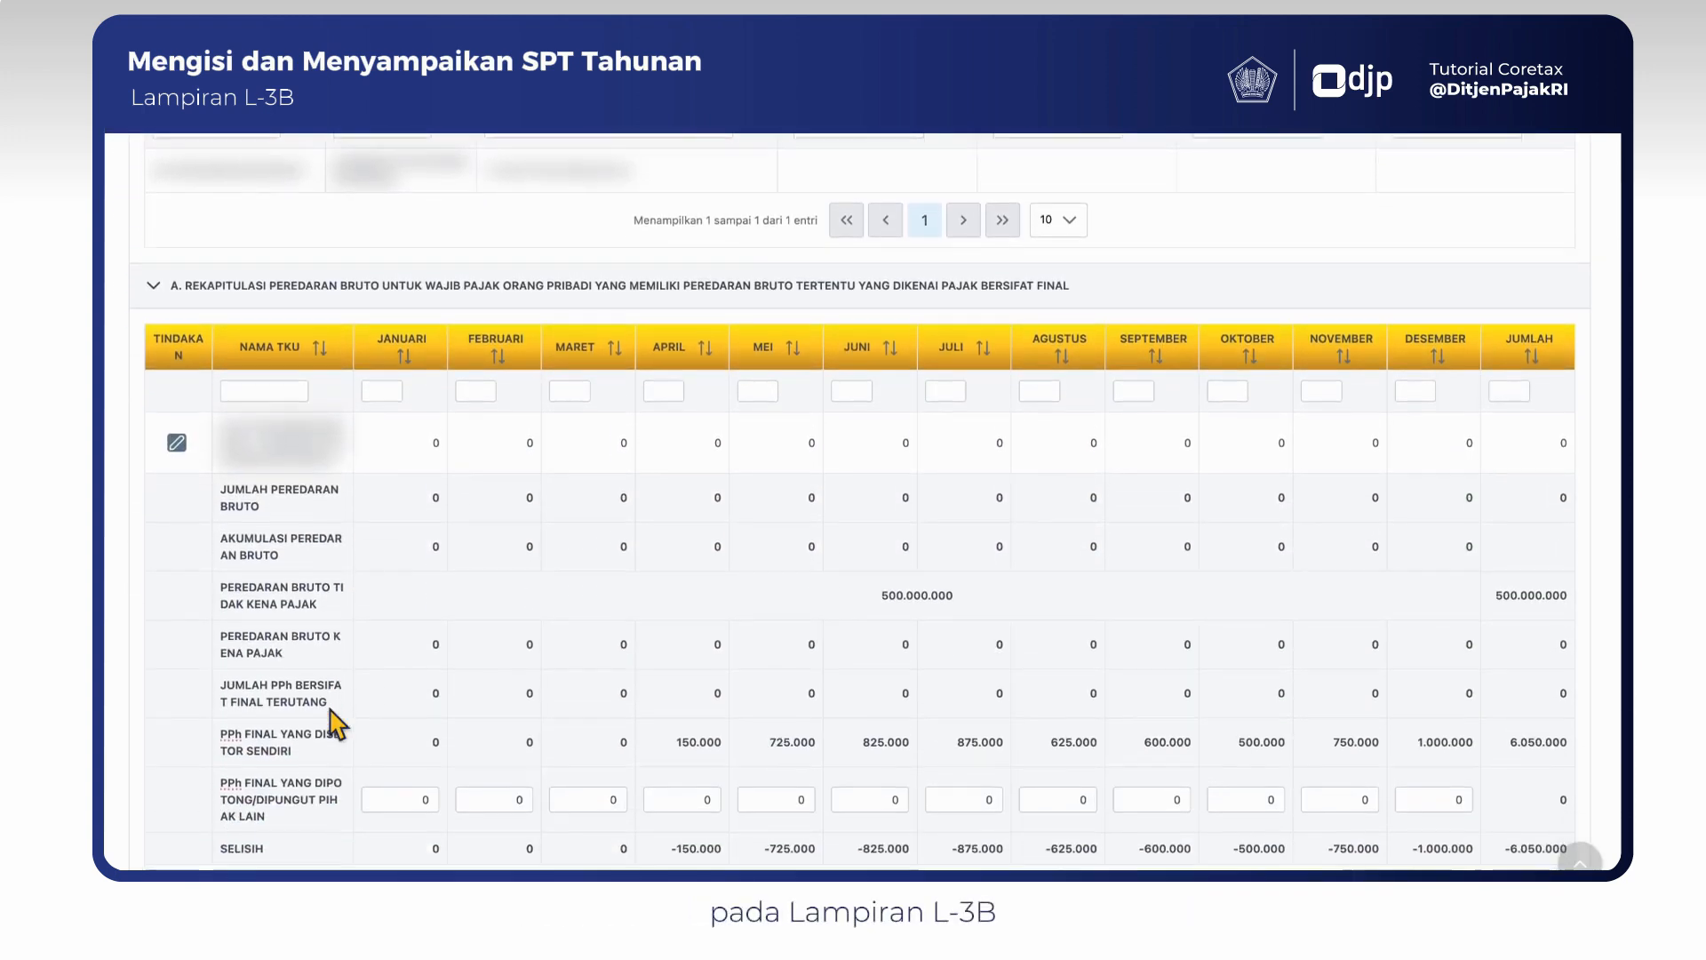
scroll(324, 702, "down", 1)
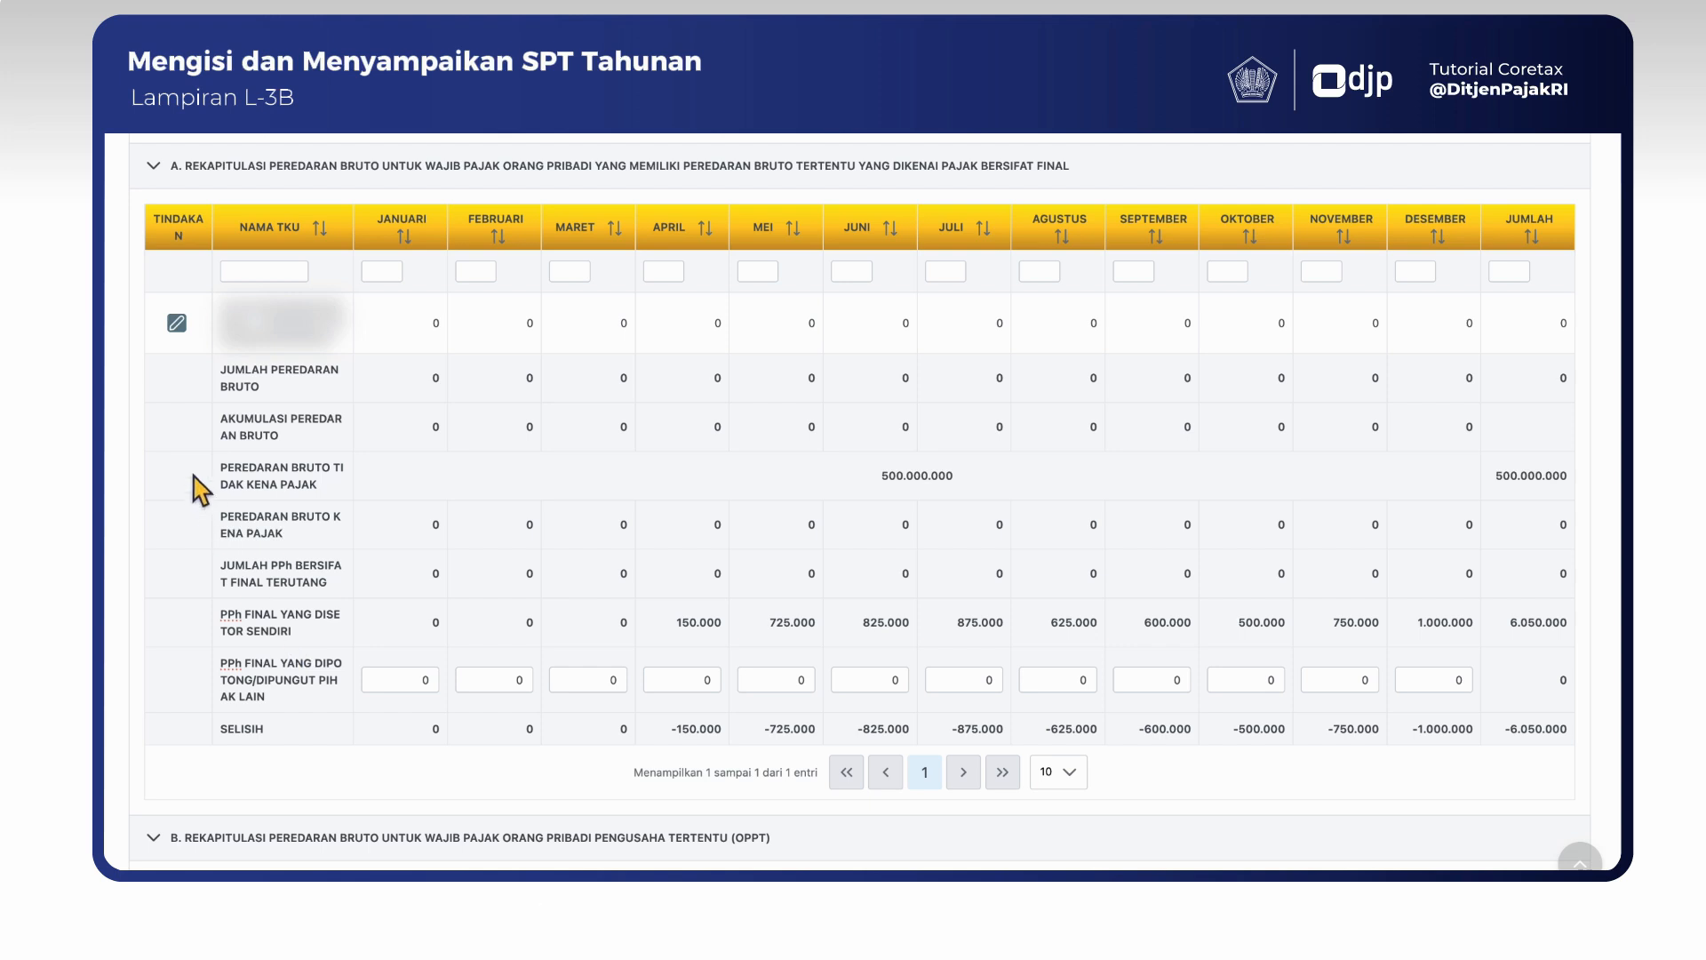
left_click(177, 325)
type("125000000")
key("Tab")
type("1")
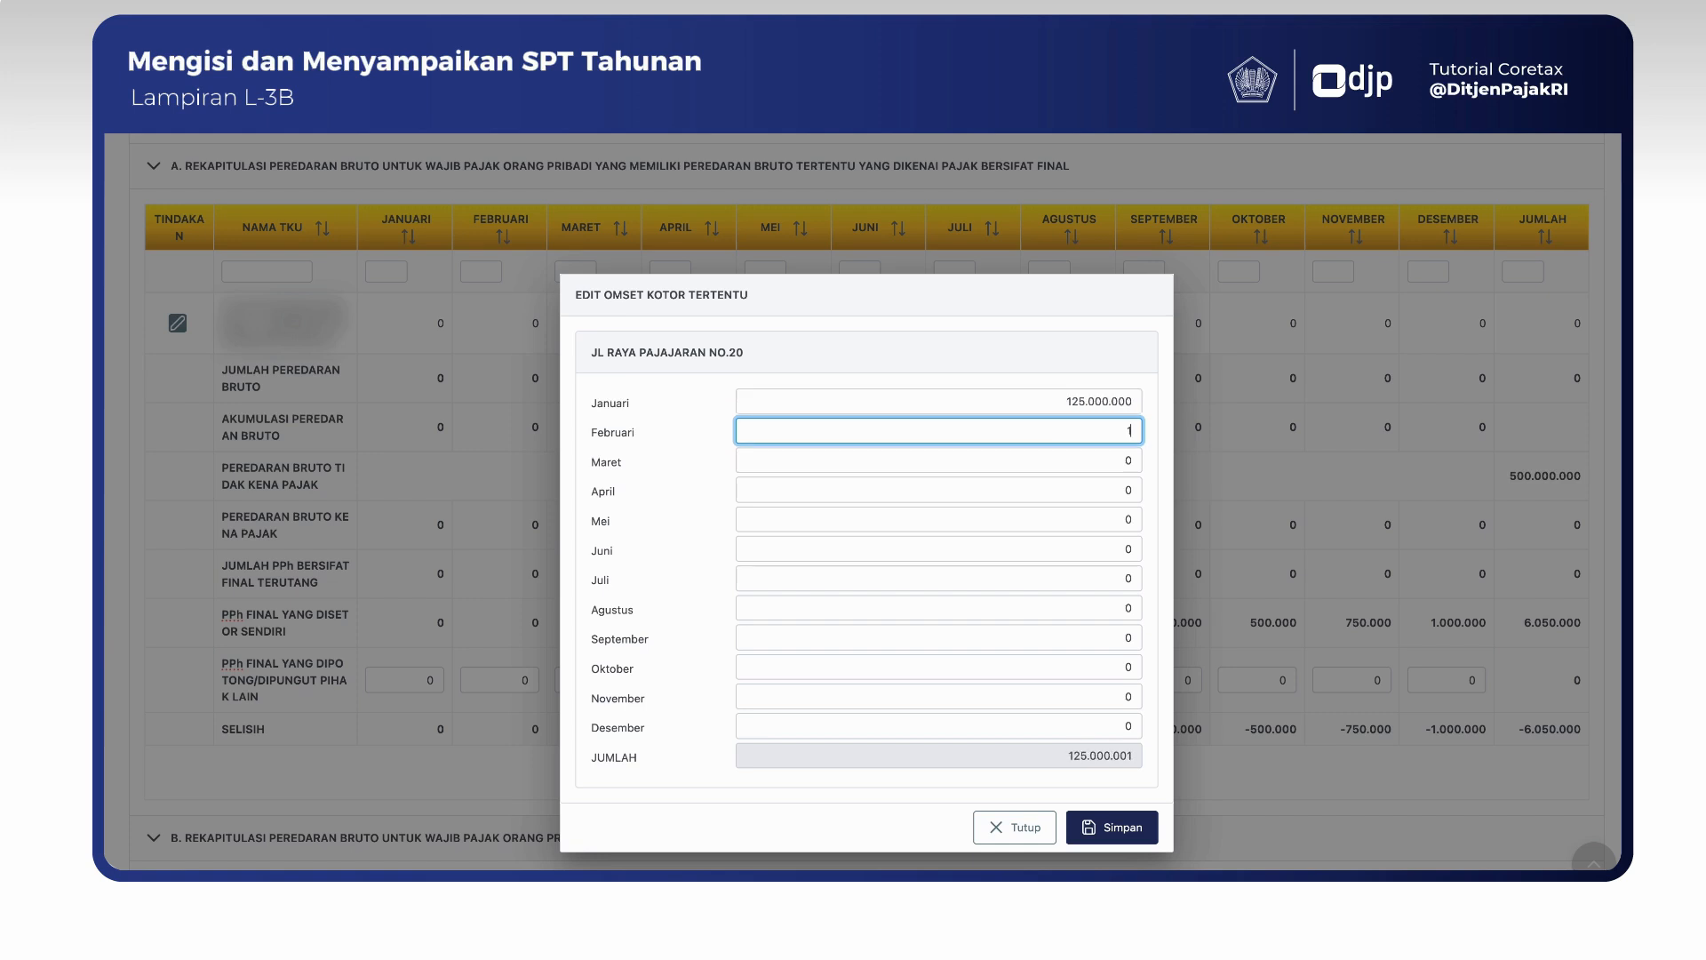
type("50000000\t120000000\t135000000\t145000000\t165000000\t17")
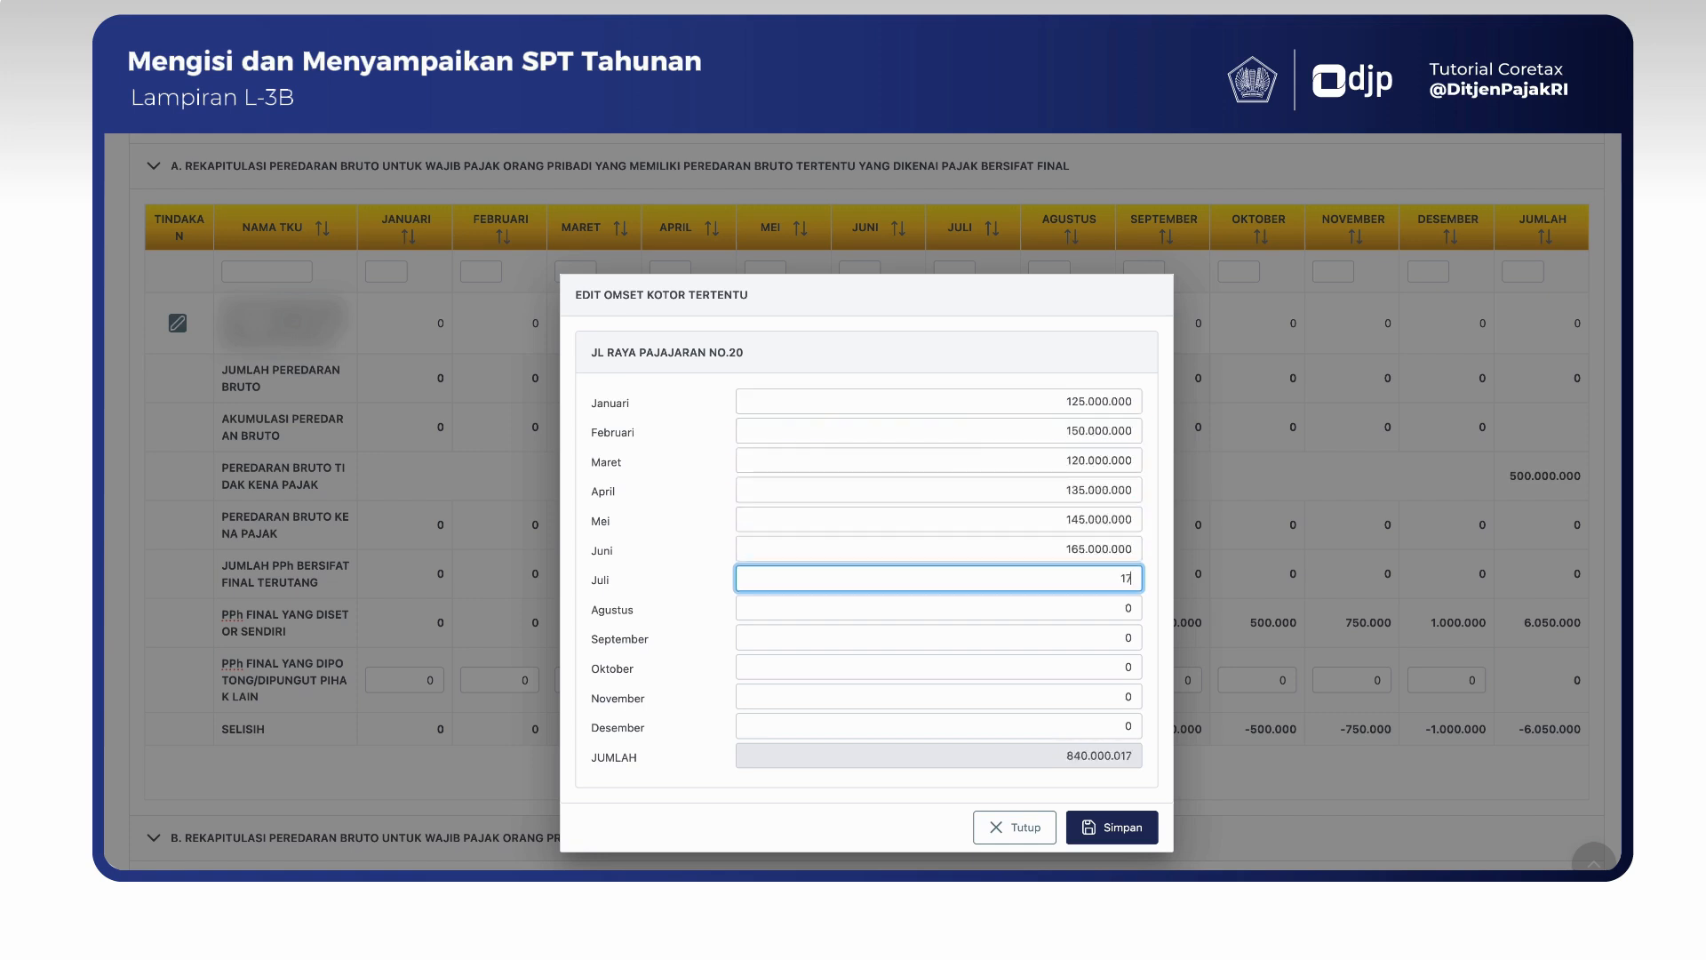
Step: Enter the gross turnover for July through December as 175.000.000, 125.000.000, 120.000.000, 100.000.000, 150.000.000 and 200.000.000, and save the entry
type("5000000\t125000000\t120000000\t100000000\t150000")
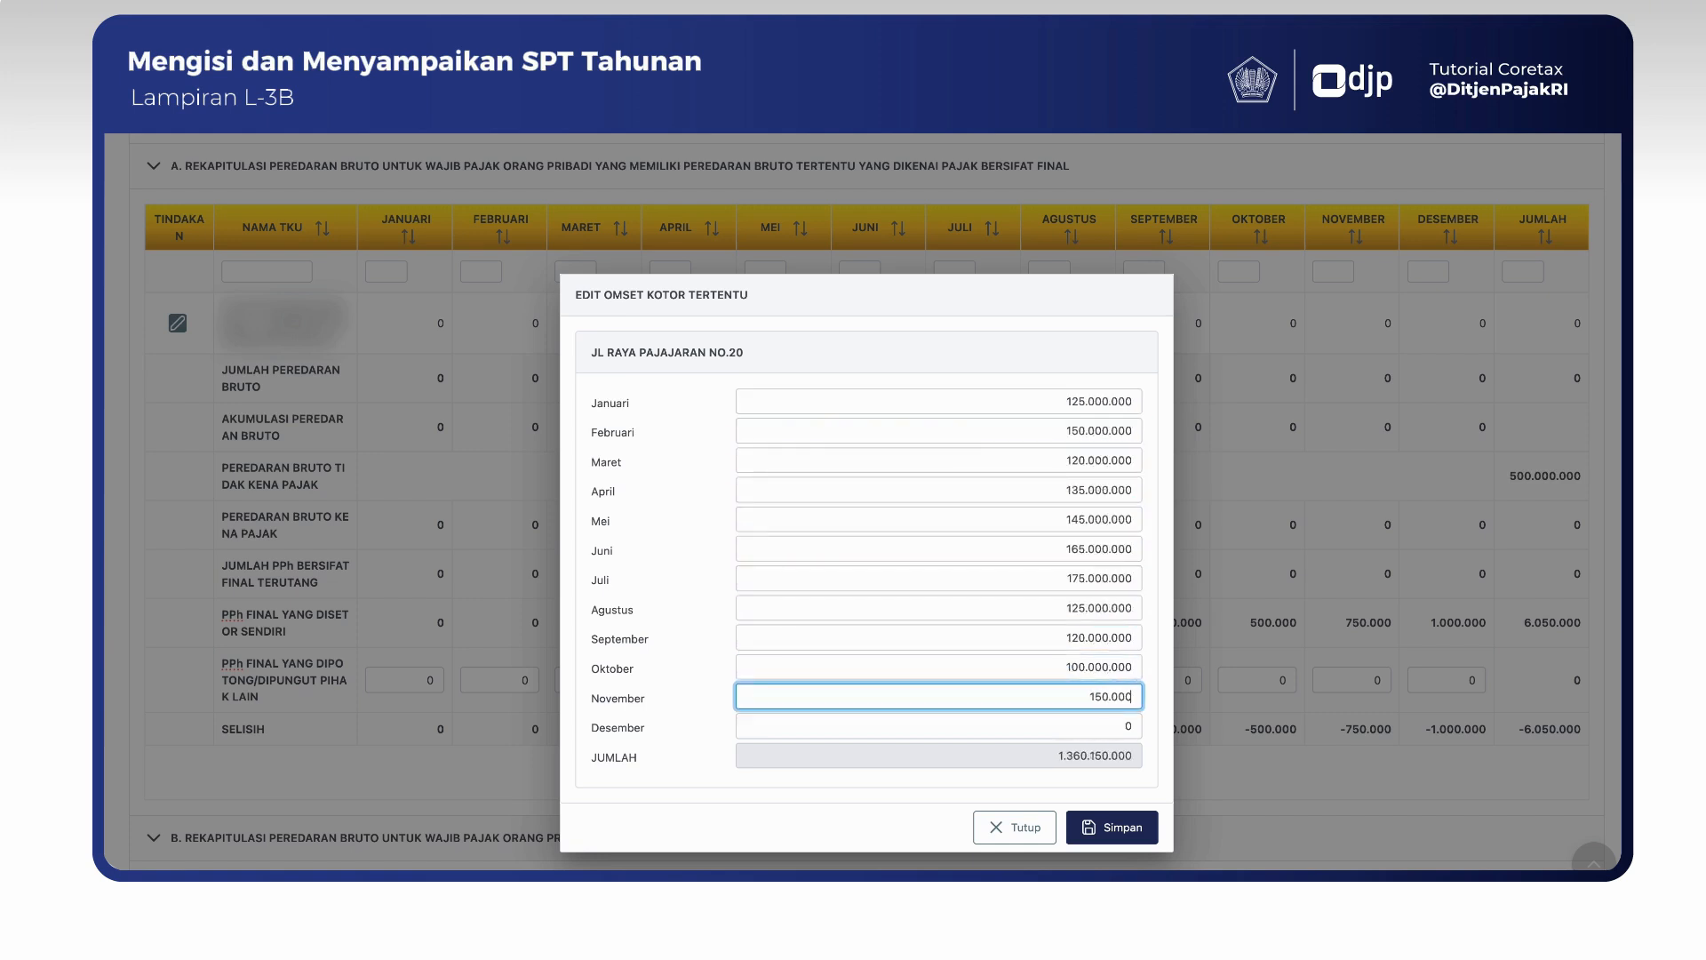
type("000")
key("Tab")
type("200000000")
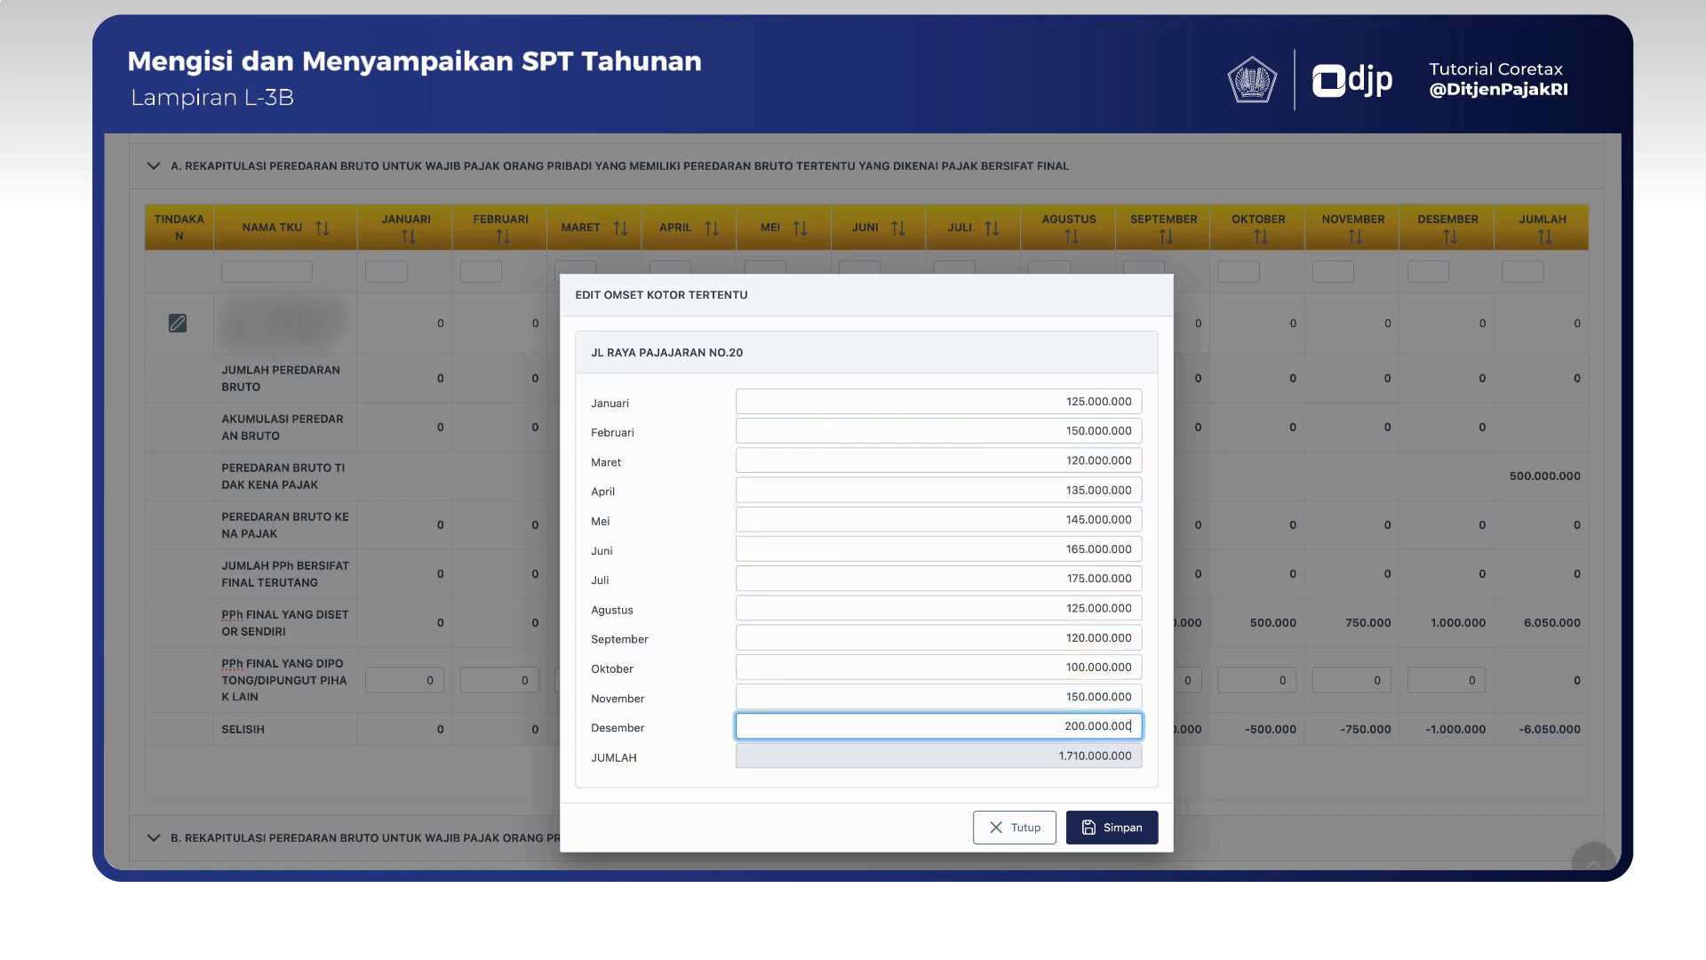
left_click(1111, 830)
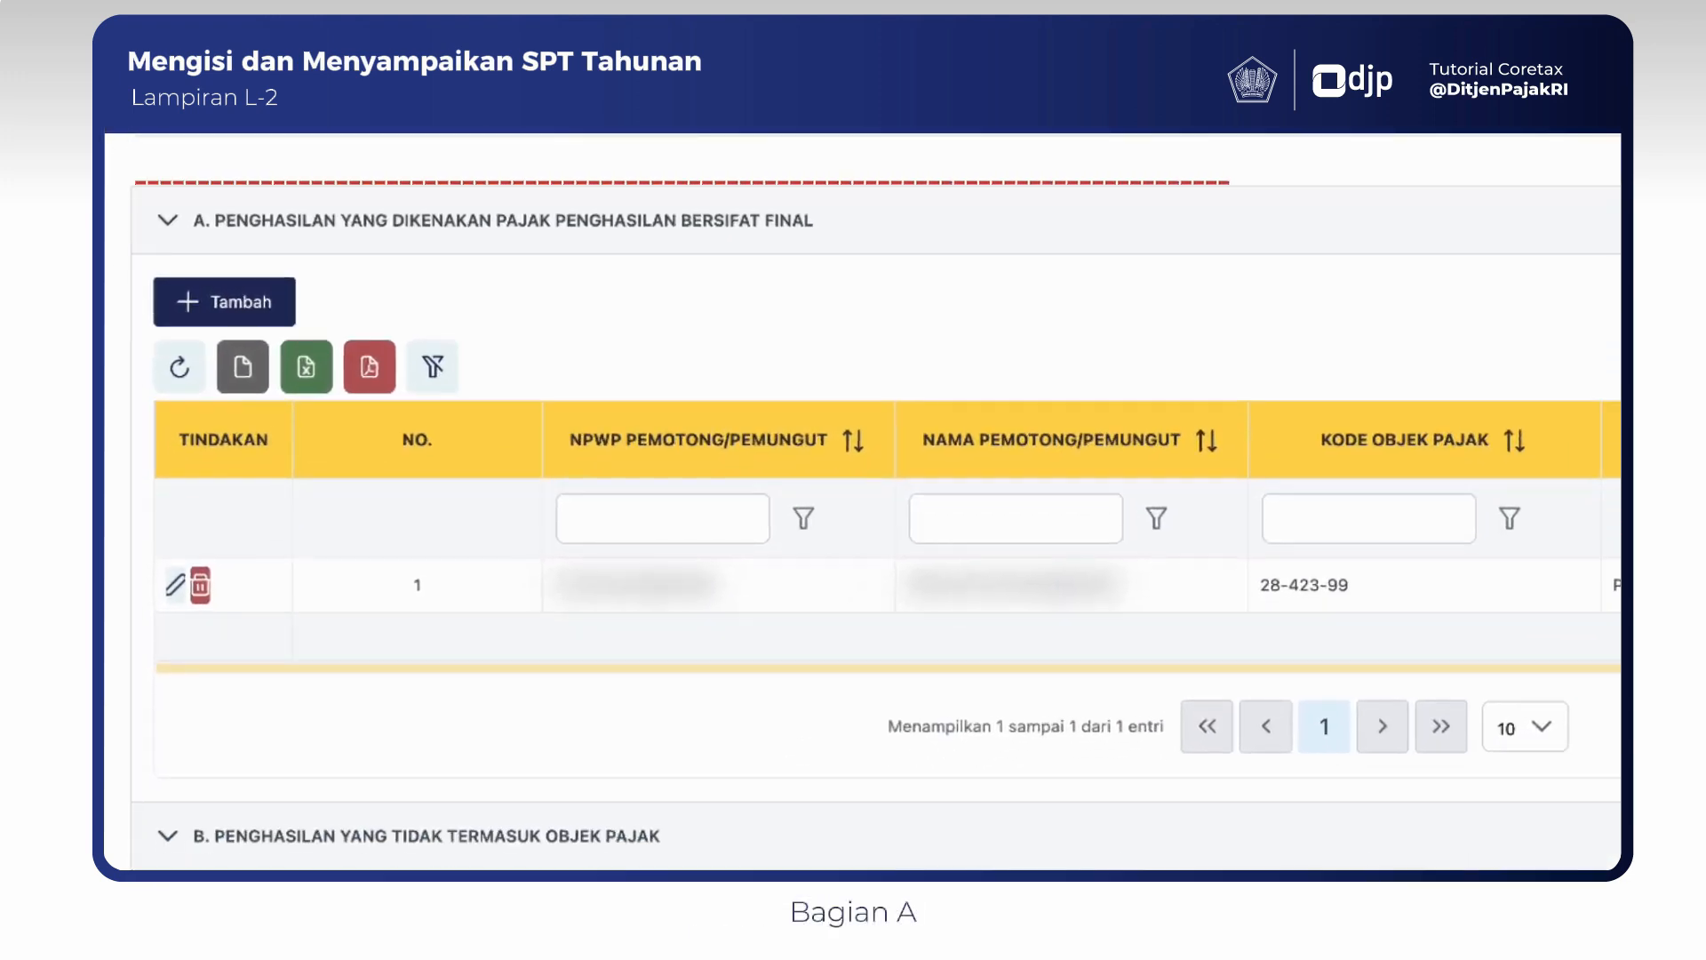
Step: Look through attachment L-2: section A on final-taxed income, B on non-taxable income and C on foreign net income
left_click(168, 223)
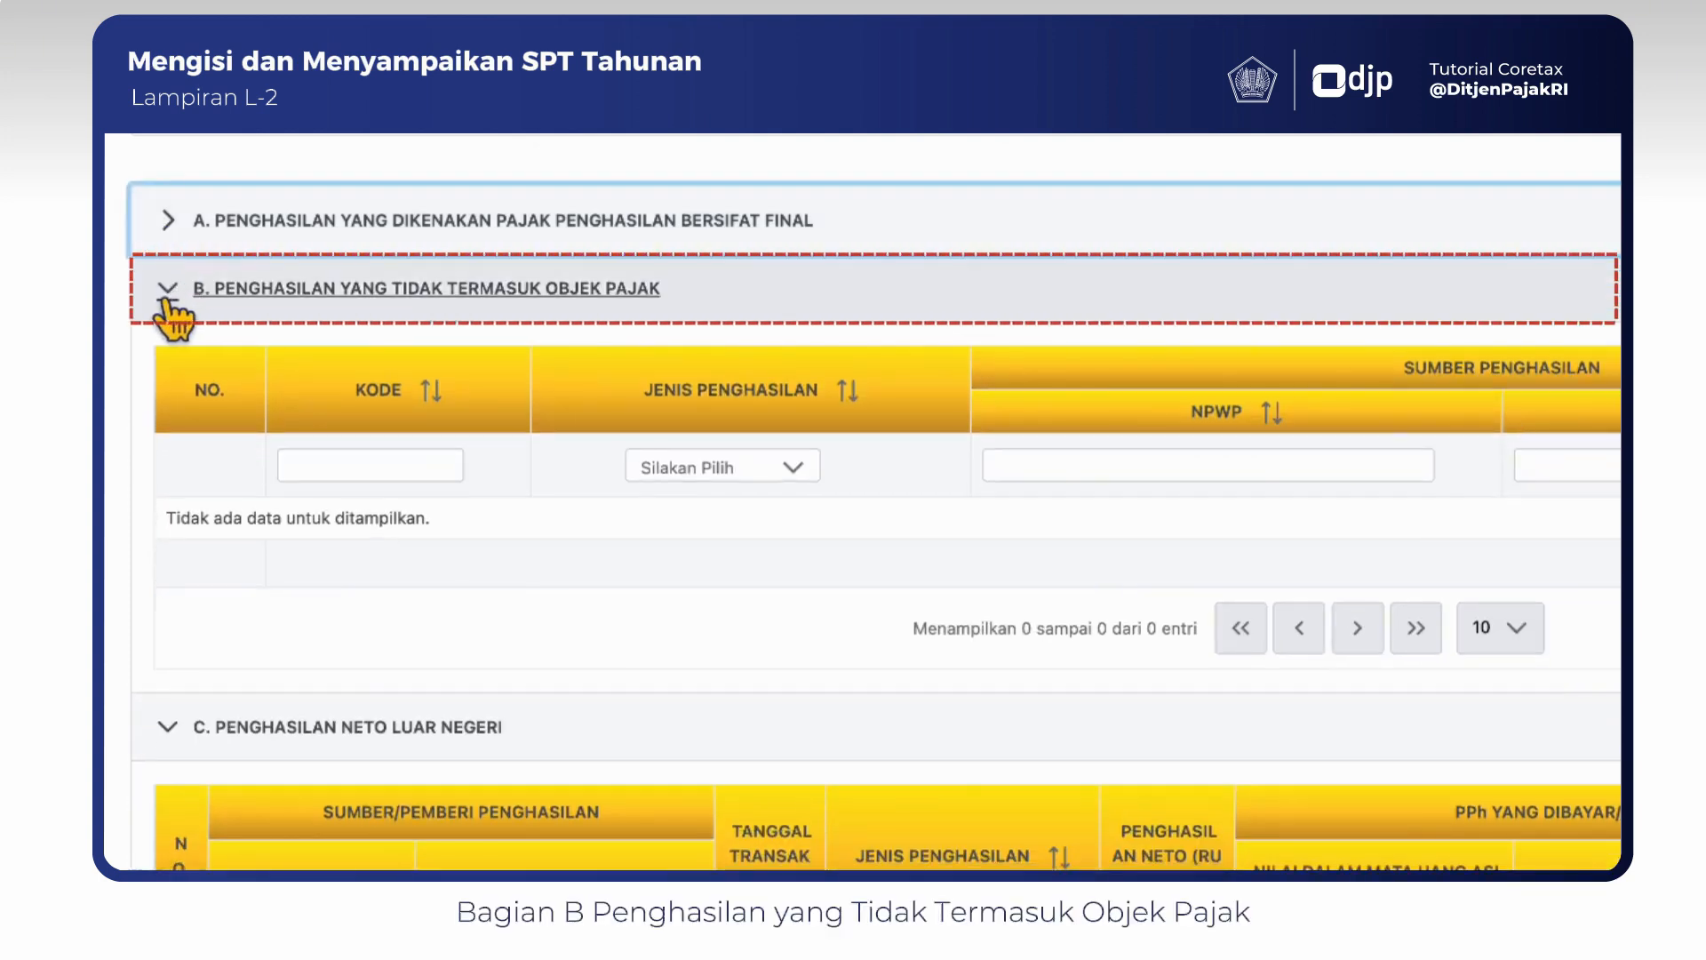
left_click(168, 298)
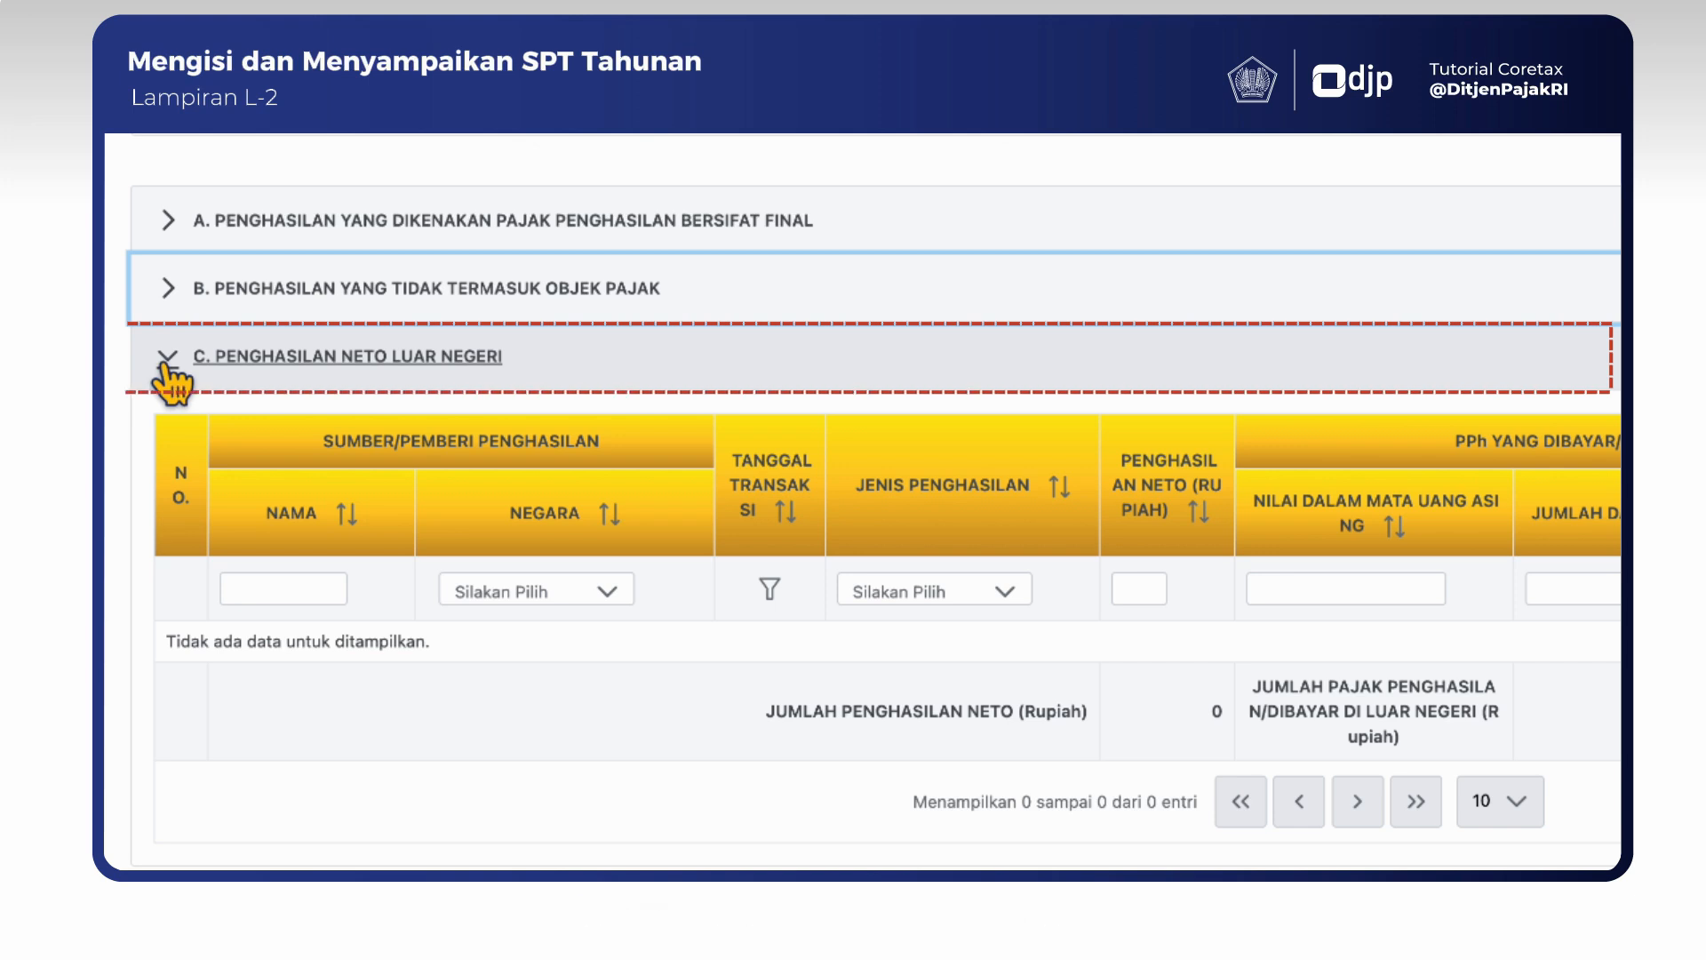
left_click(168, 294)
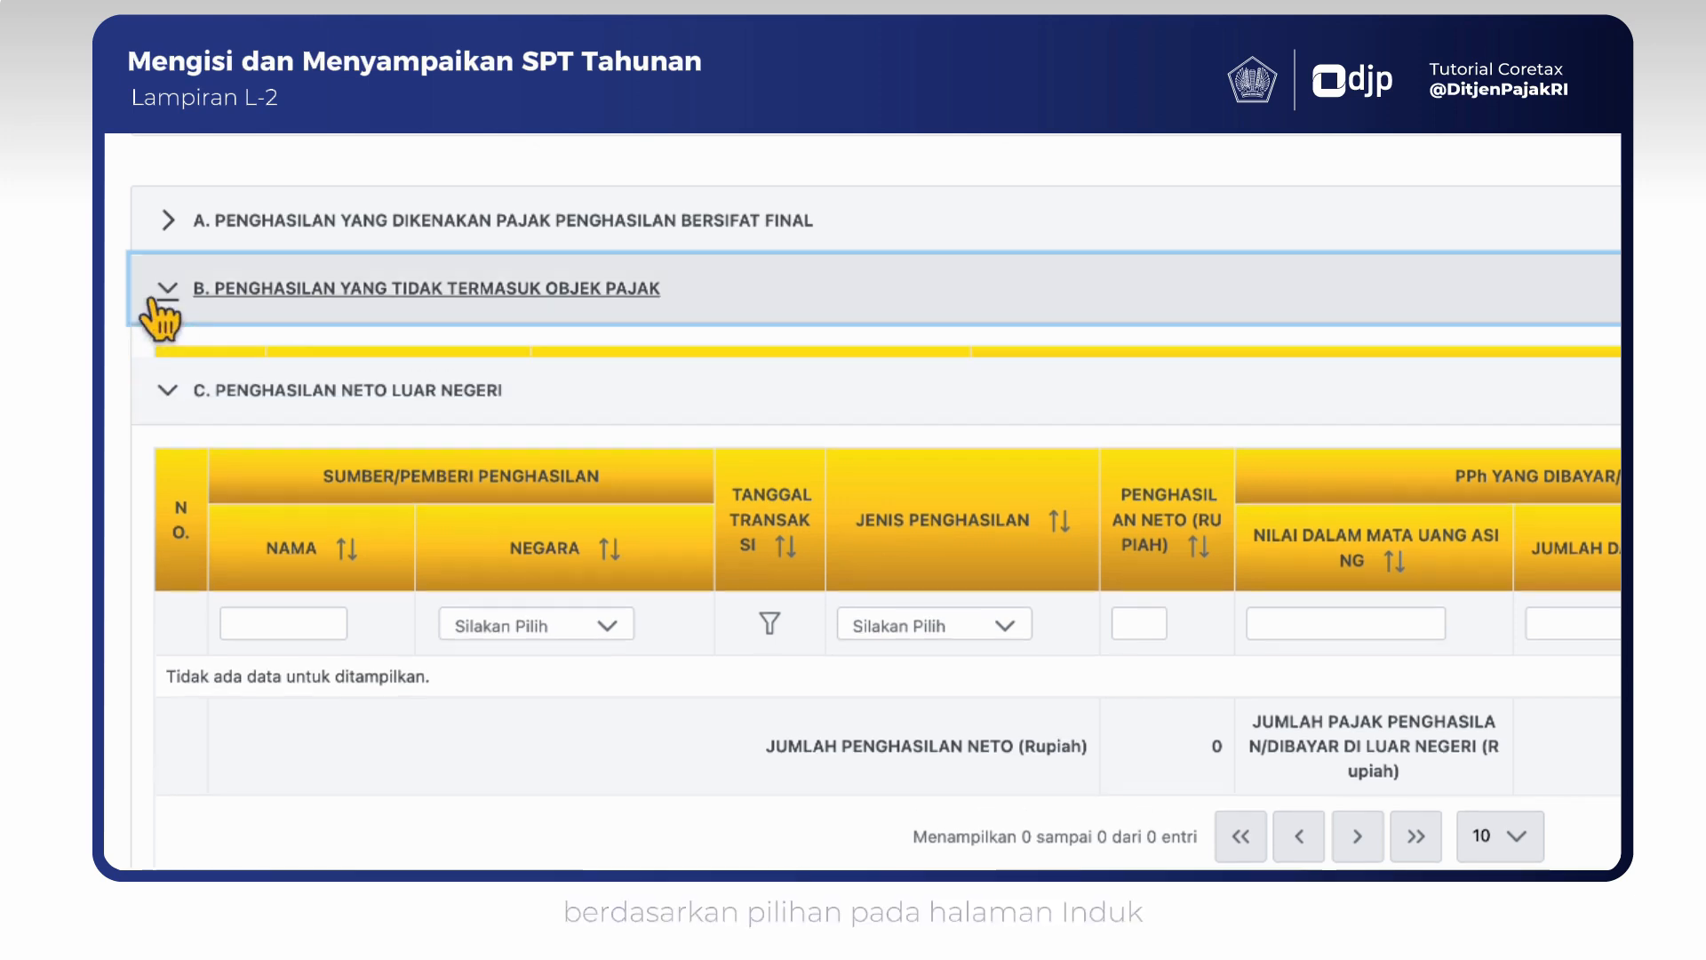
left_click(166, 227)
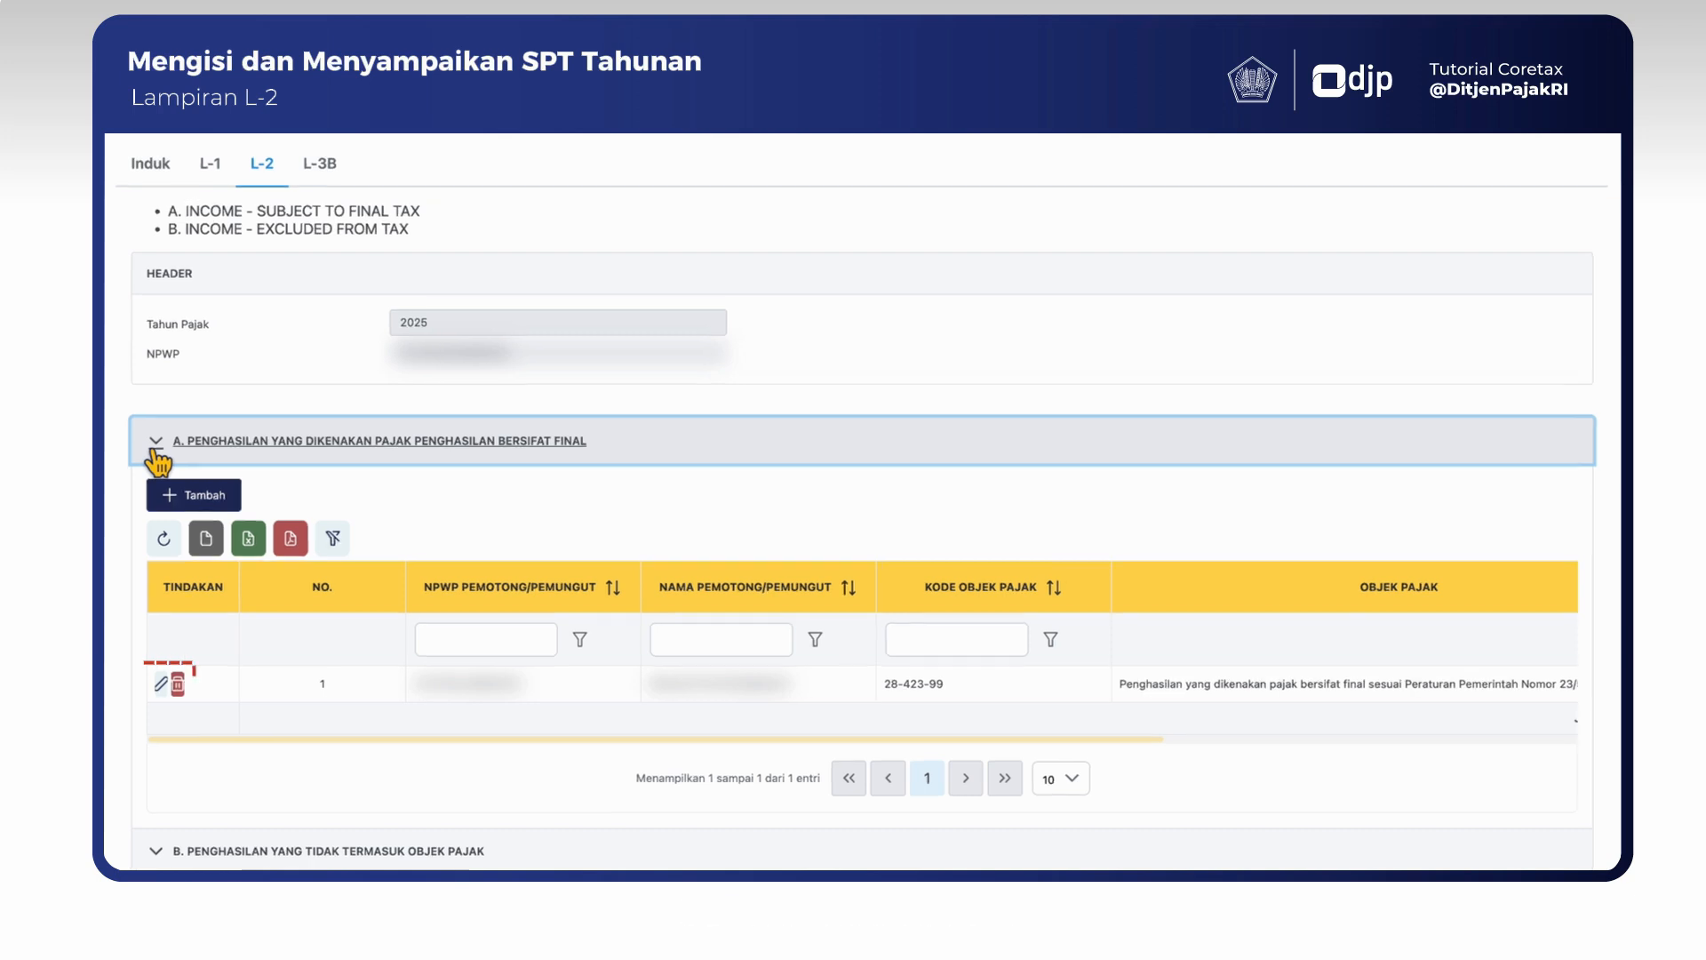
Step: In L-2 section A, set the DPP of the 28-423-99 final-taxed income entry to Rp 1.710.000.000 and save it
left_click(161, 683)
type("1.710.000.000")
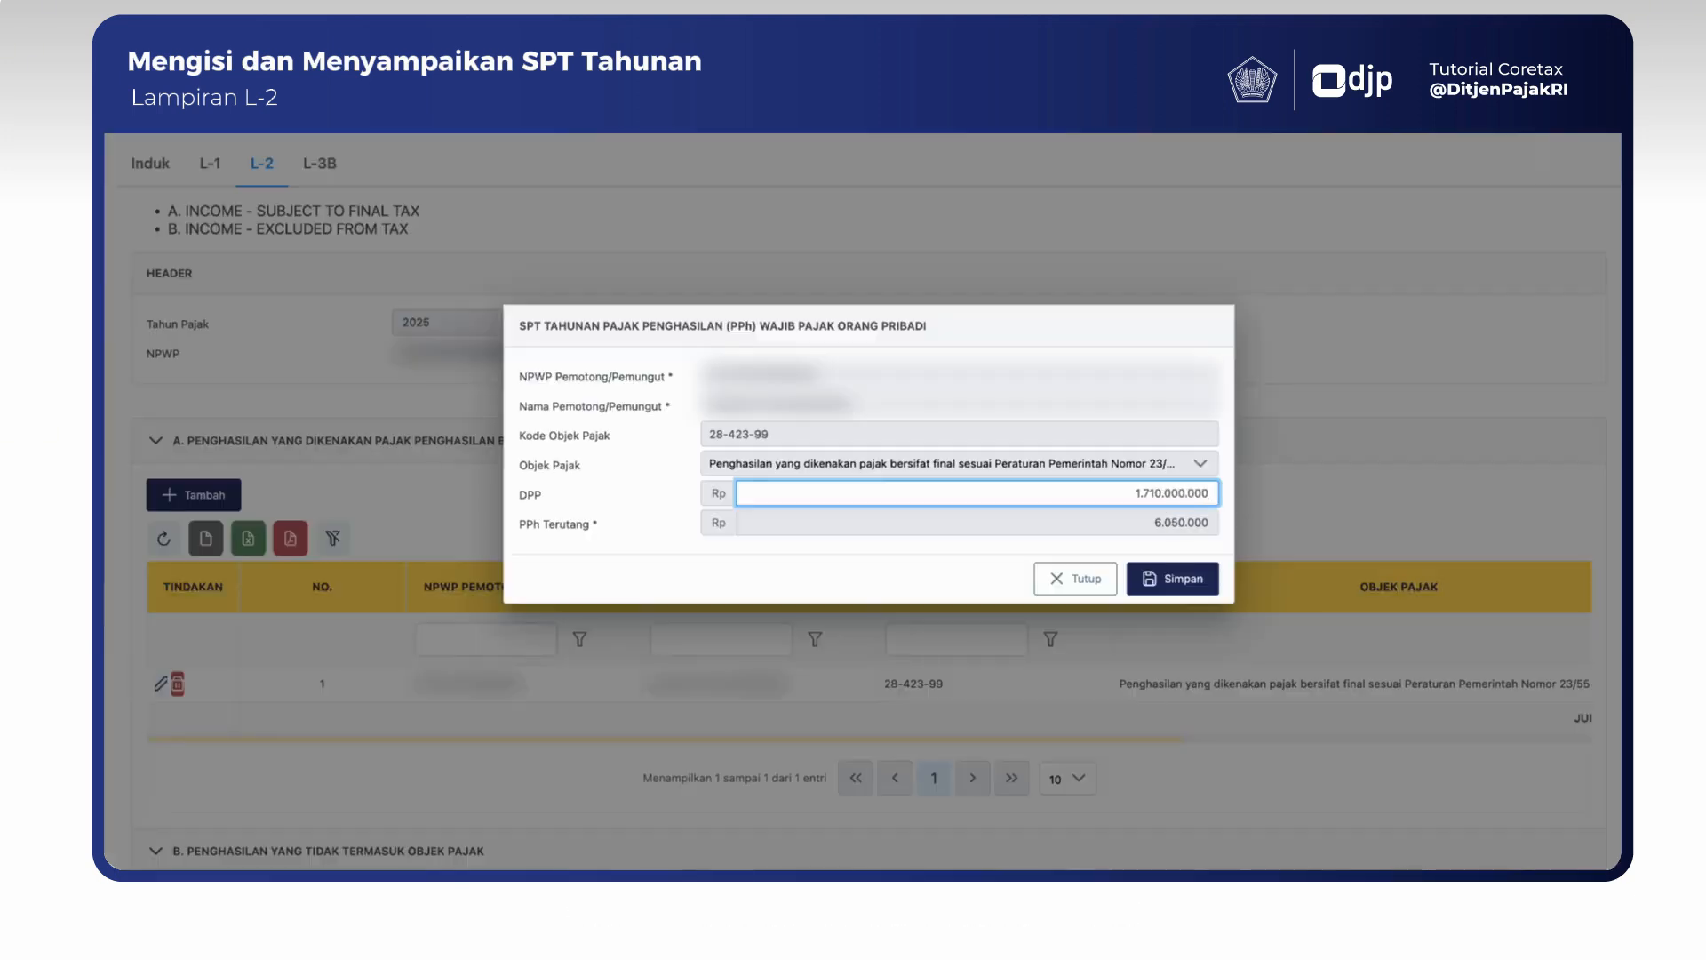
left_click(1166, 580)
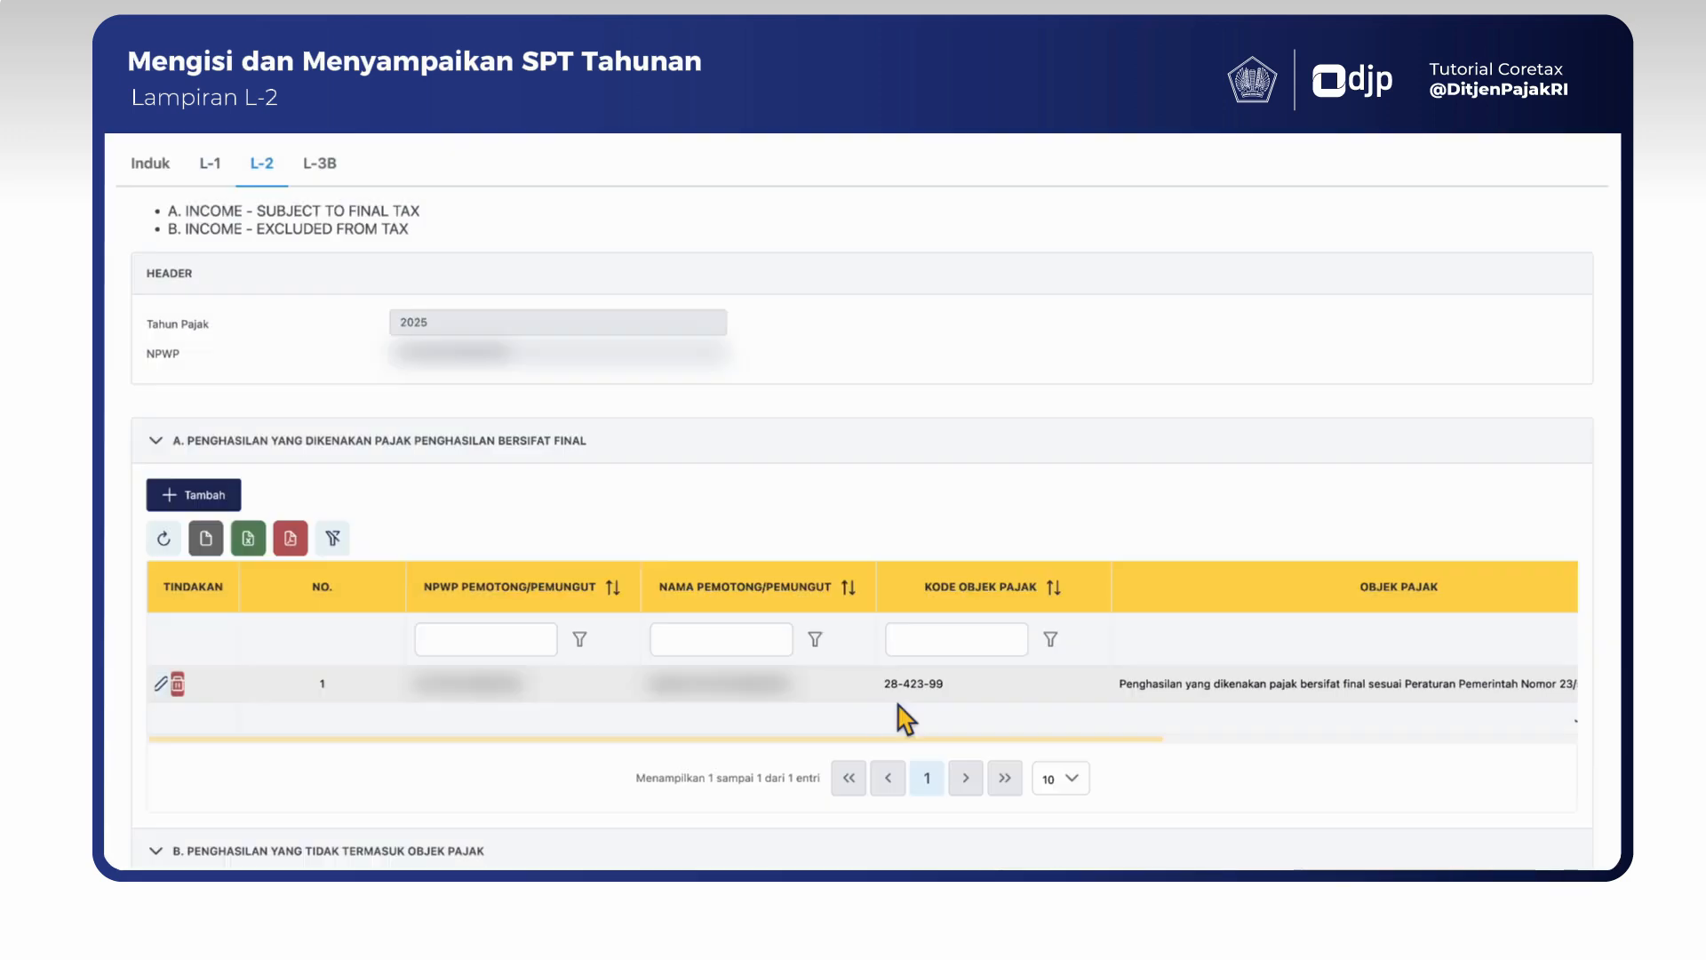
scroll(897, 713, "right", 5)
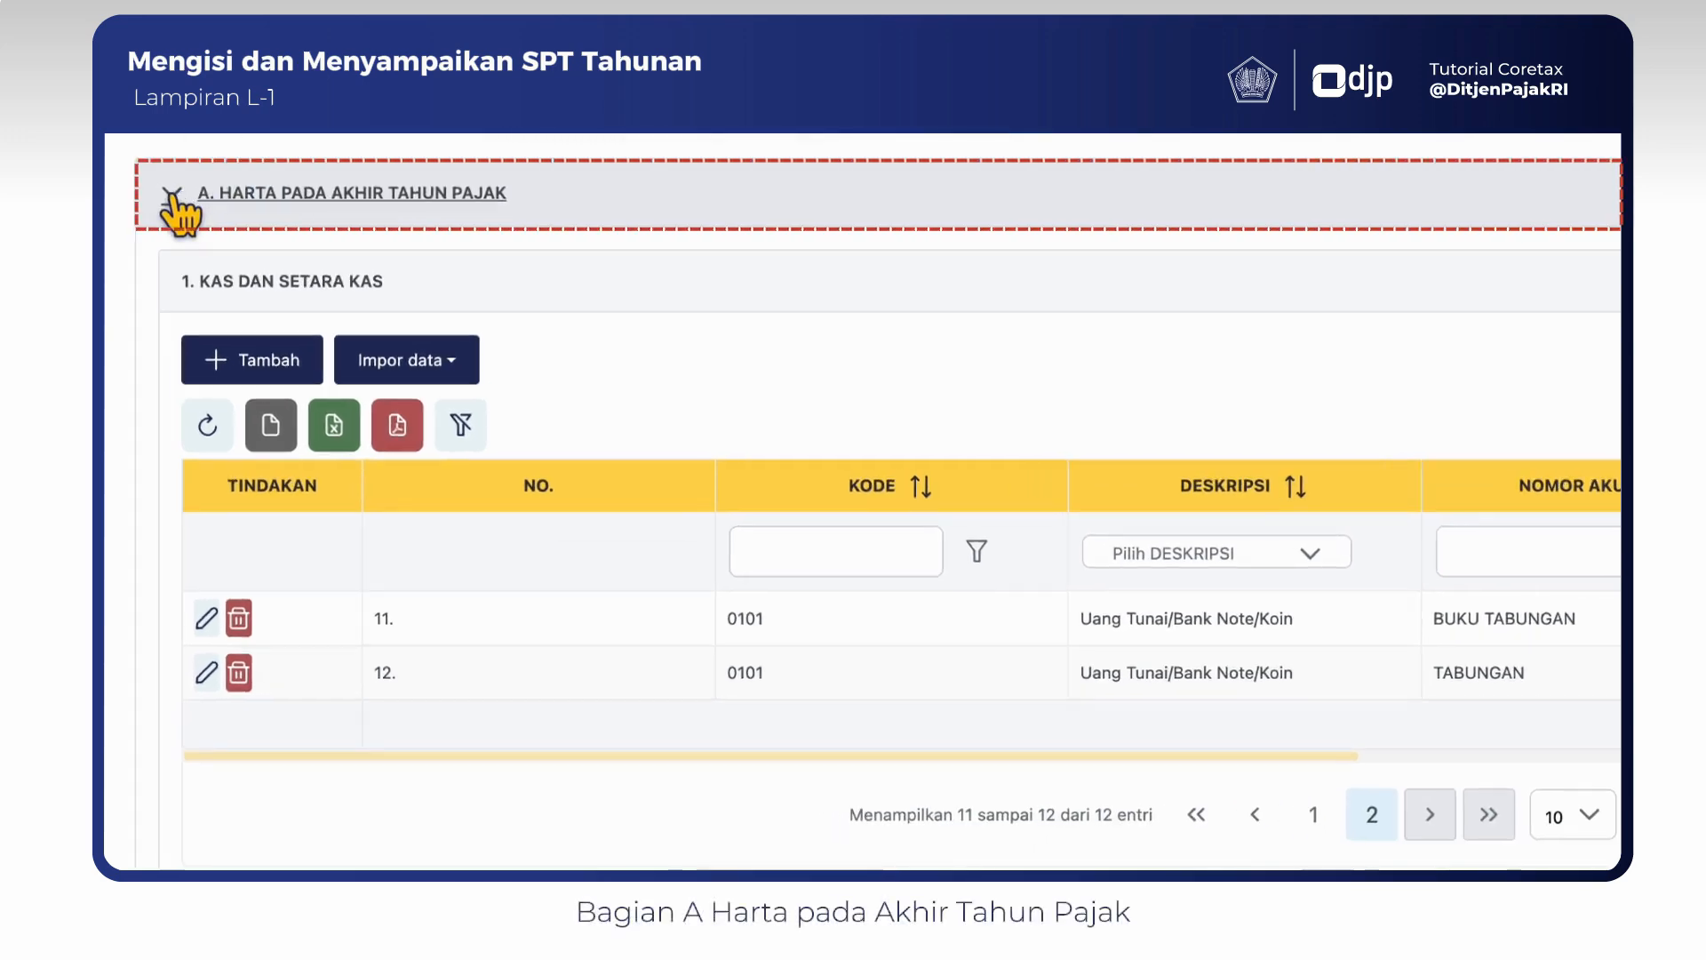
Step: Look through sections A to E of attachment L-1 on assets, debts, dependents, employment income and withholding slips, and expand section A again
left_click(174, 194)
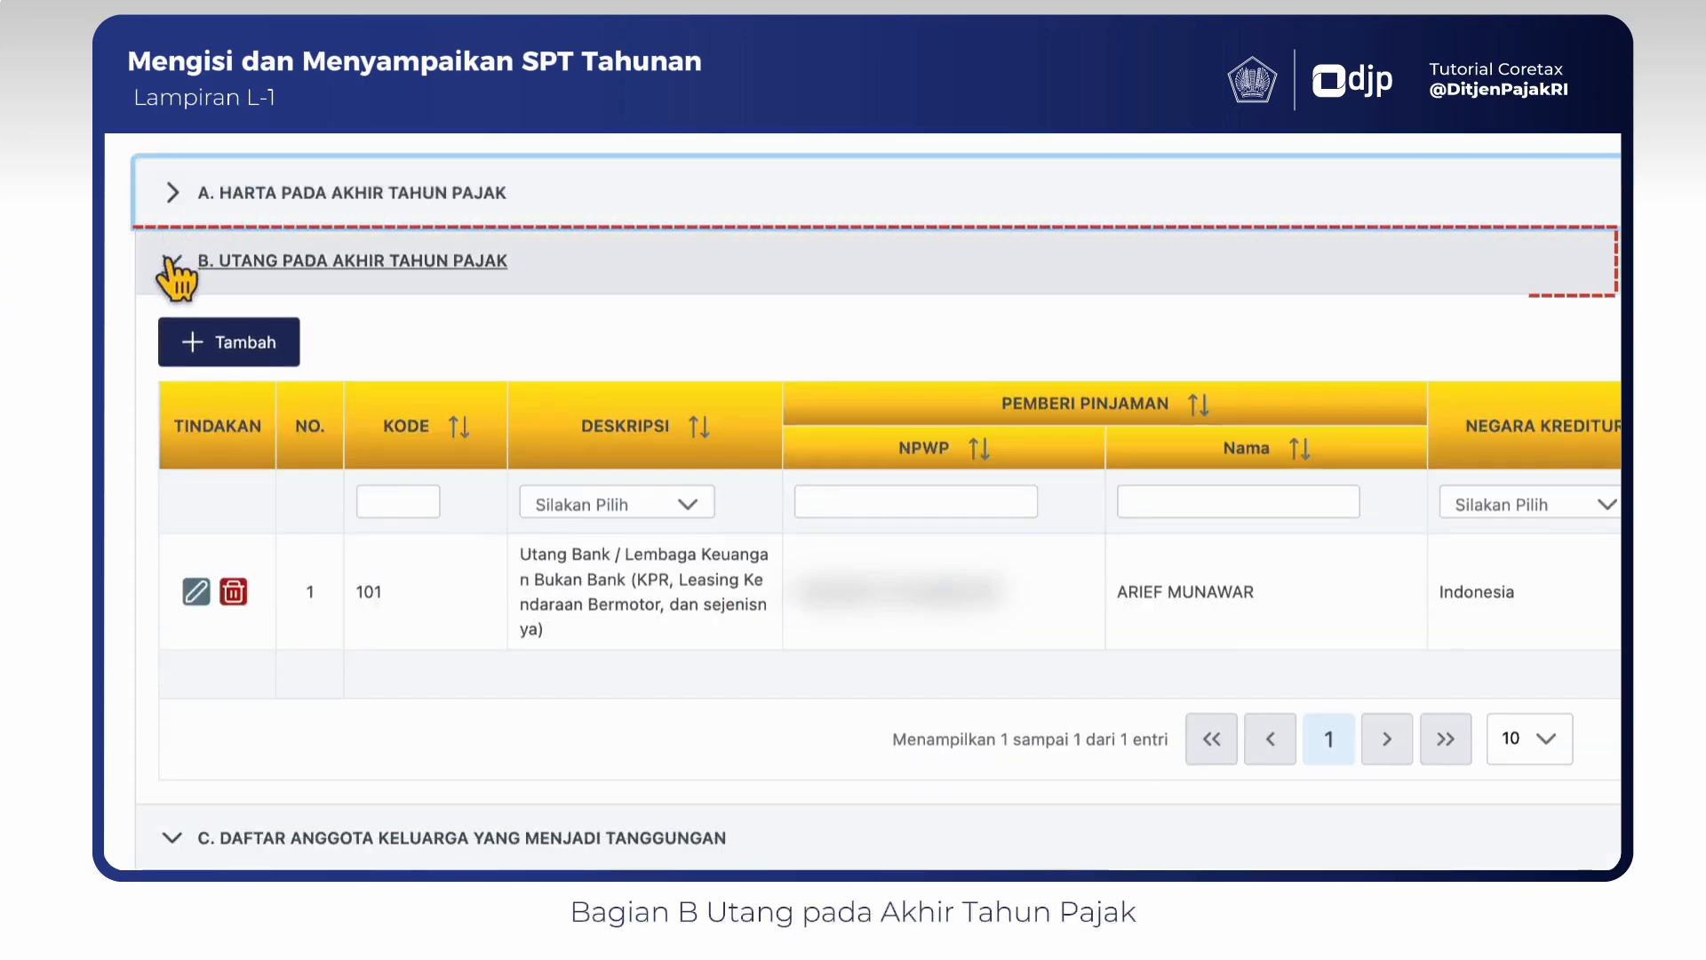
left_click(172, 261)
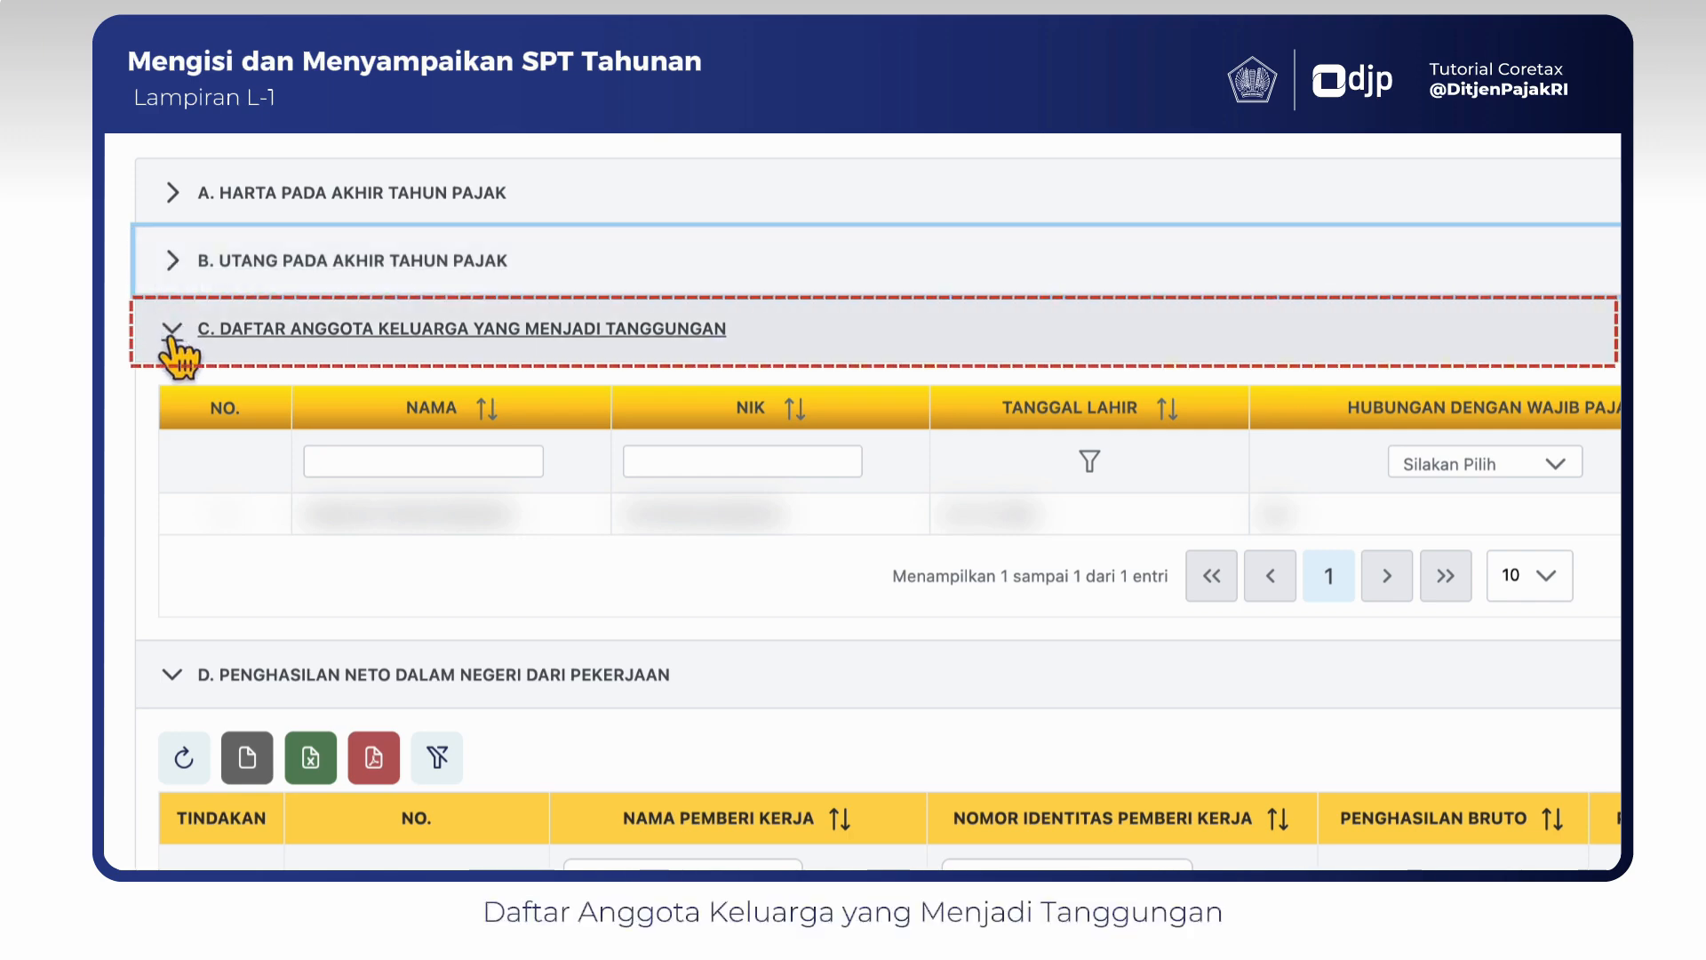
left_click(171, 336)
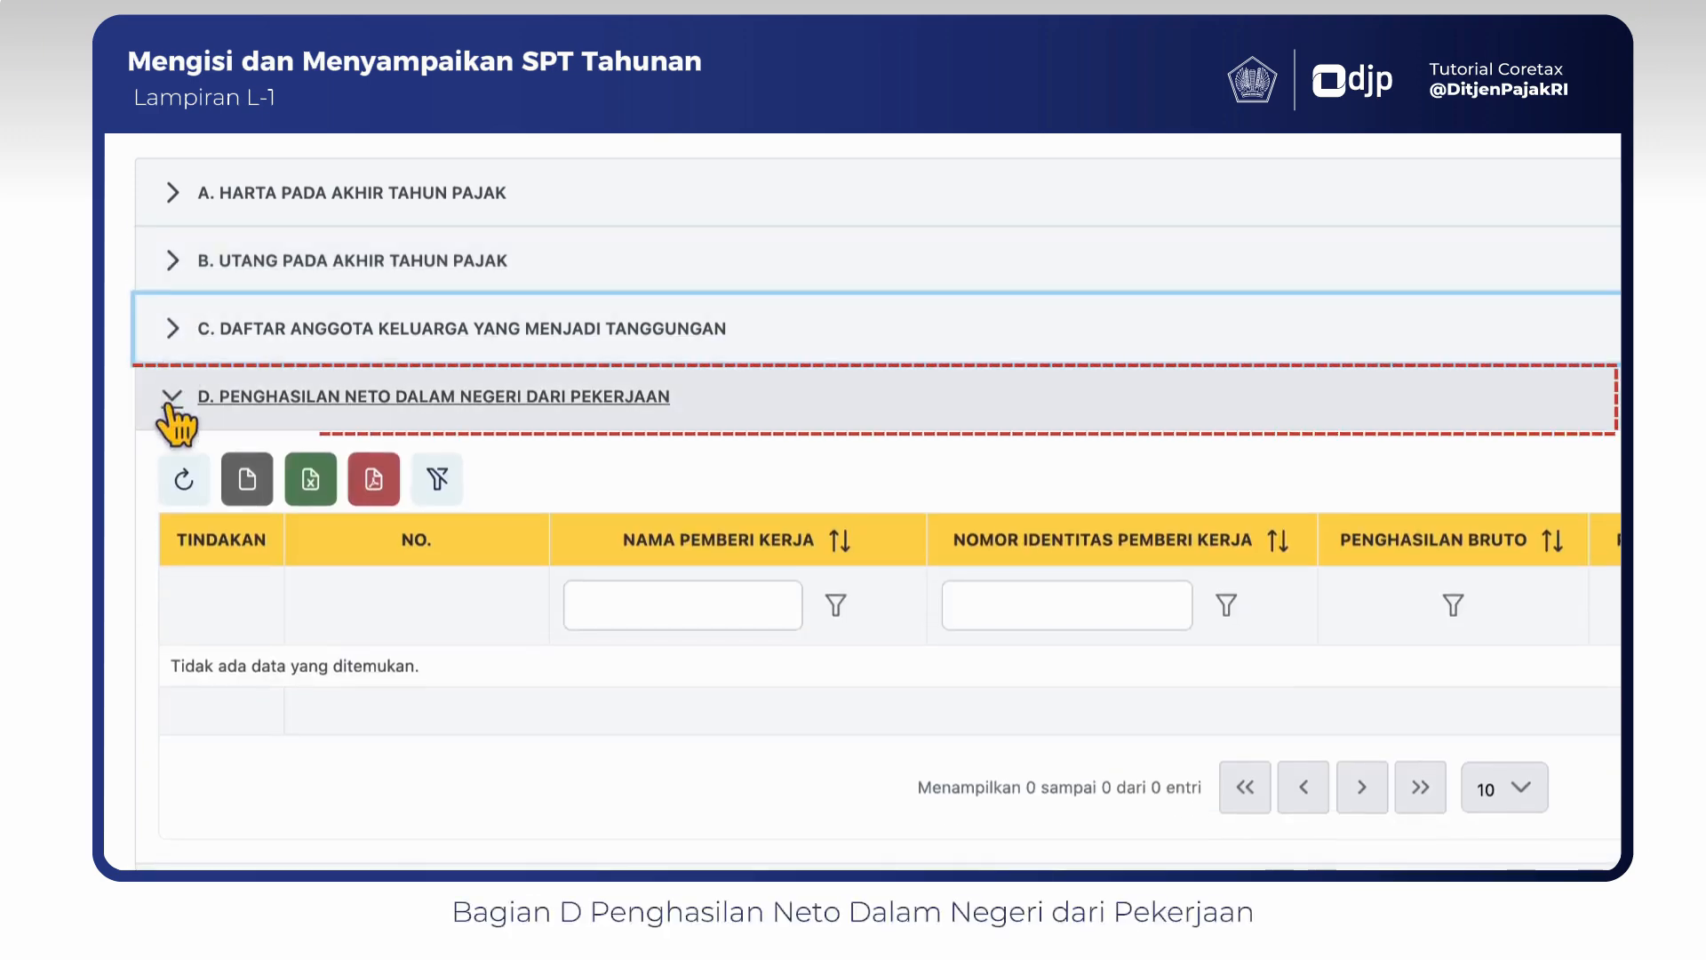
left_click(169, 401)
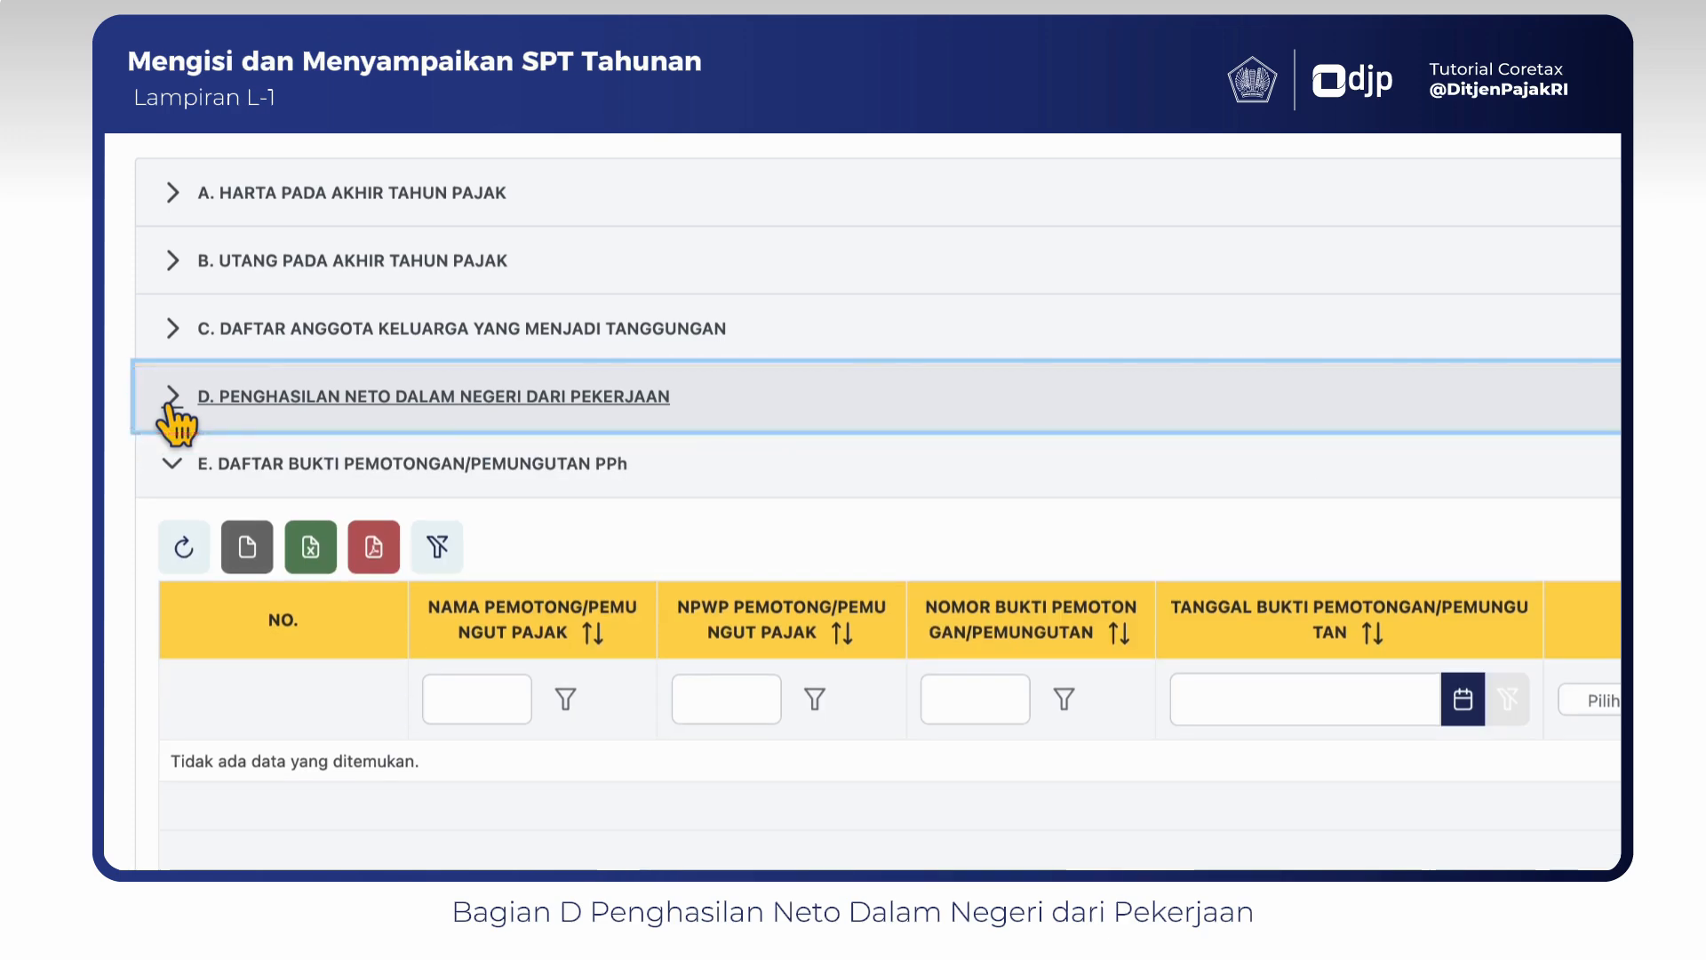
scroll(160, 484, "down", 3)
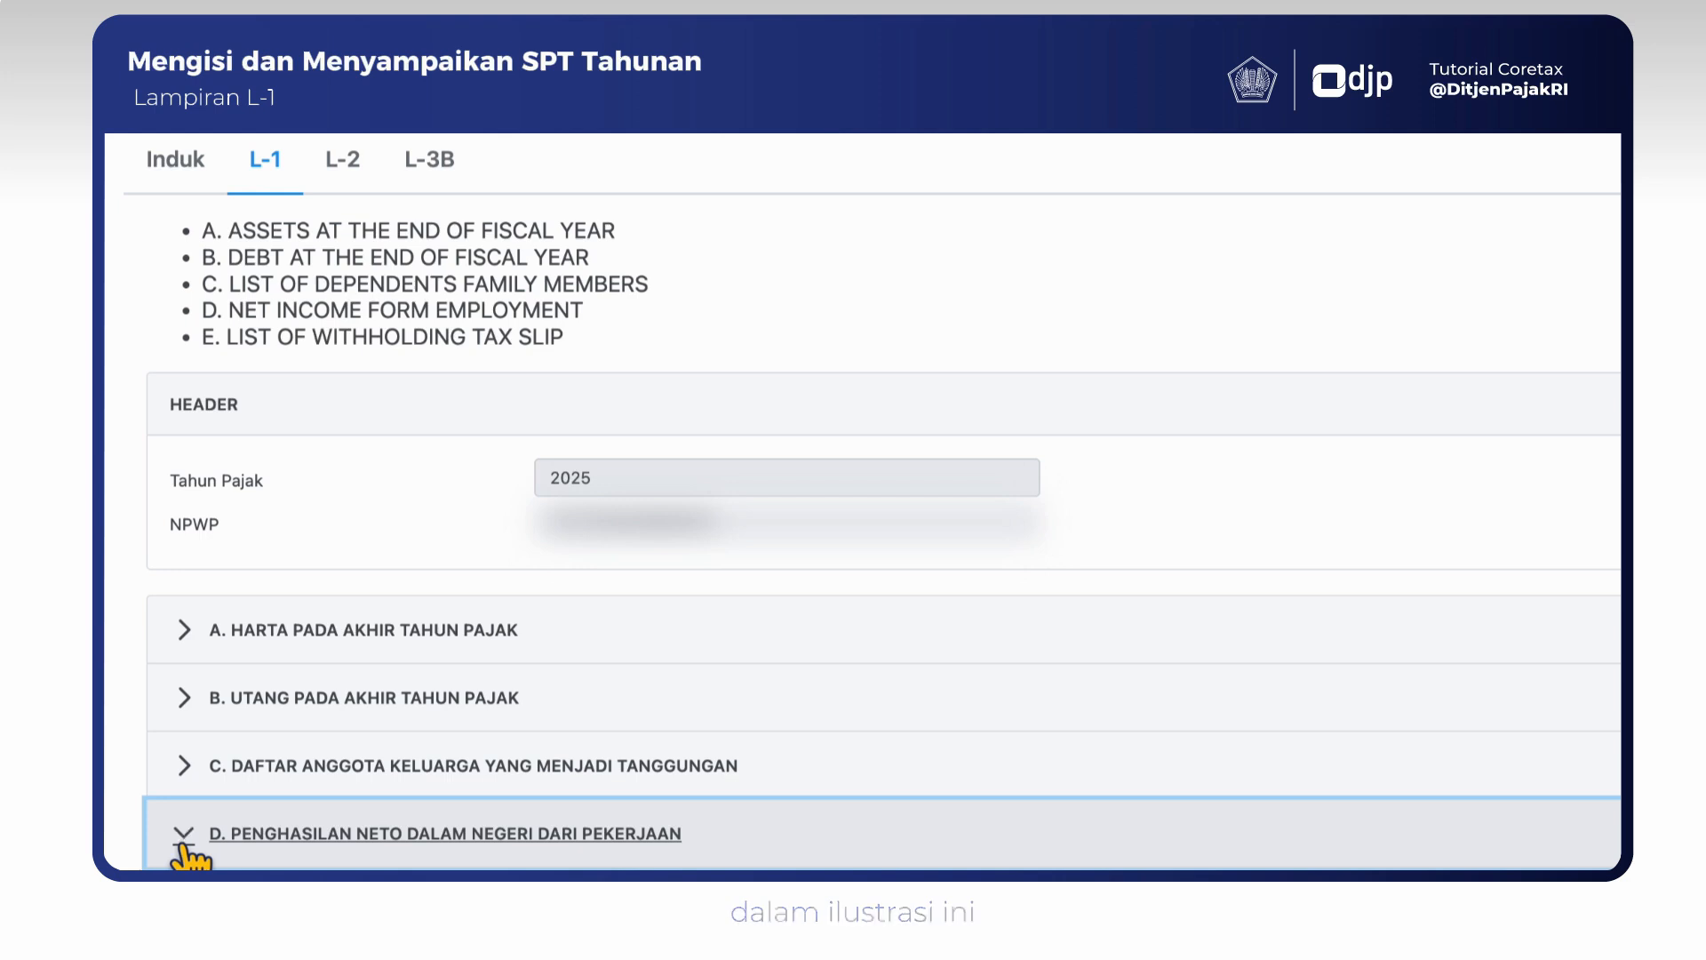
left_click(178, 757)
left_click(181, 695)
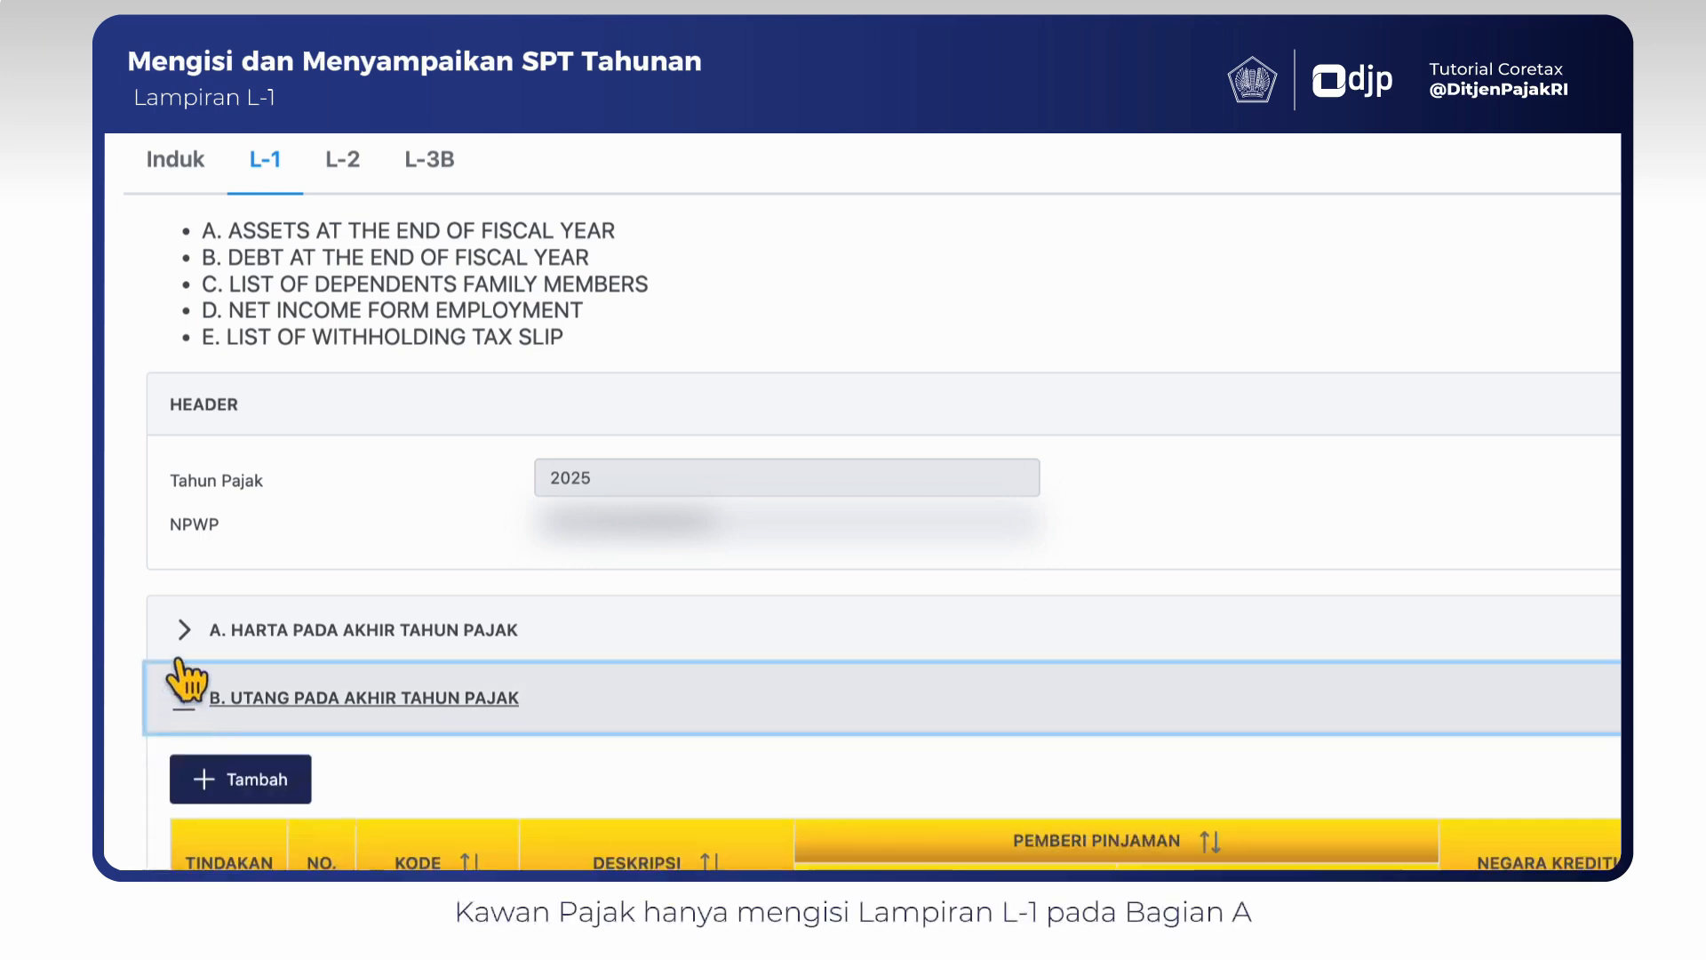
left_click(184, 633)
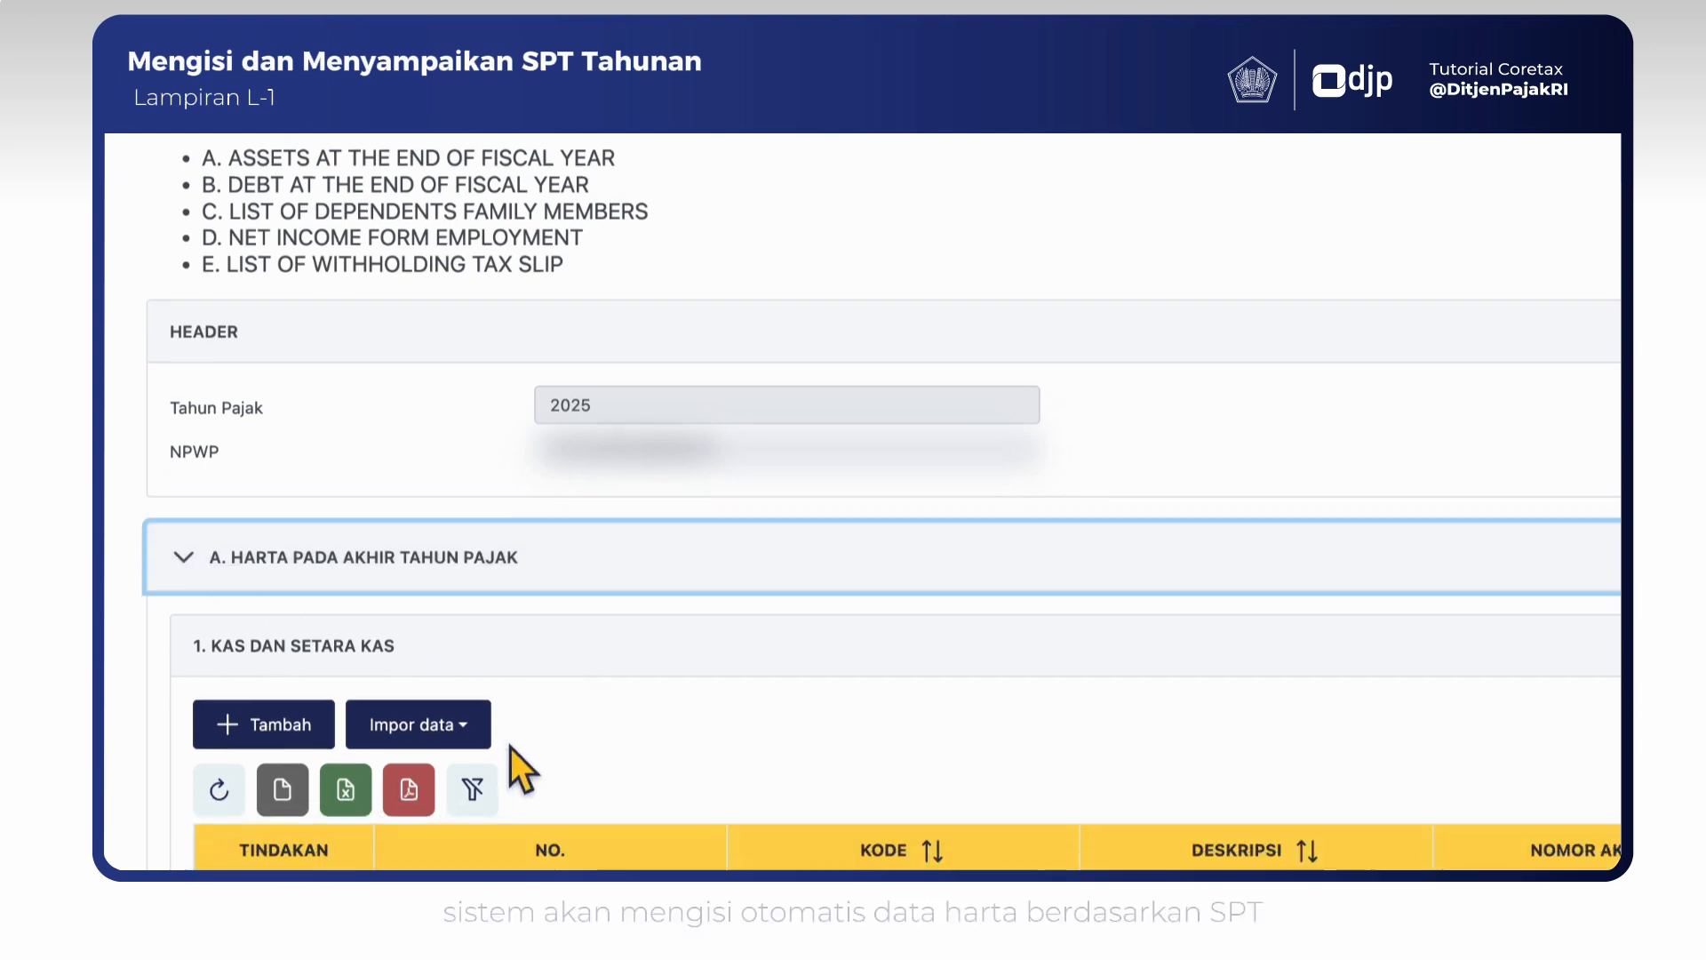
Step: Delete cash asset number 12 (code 0101, TABUNGAN) from the Kas dan Setara Kas list in L-1 section A
scroll(510, 748, "down", 2)
scroll(510, 748, "down", 4)
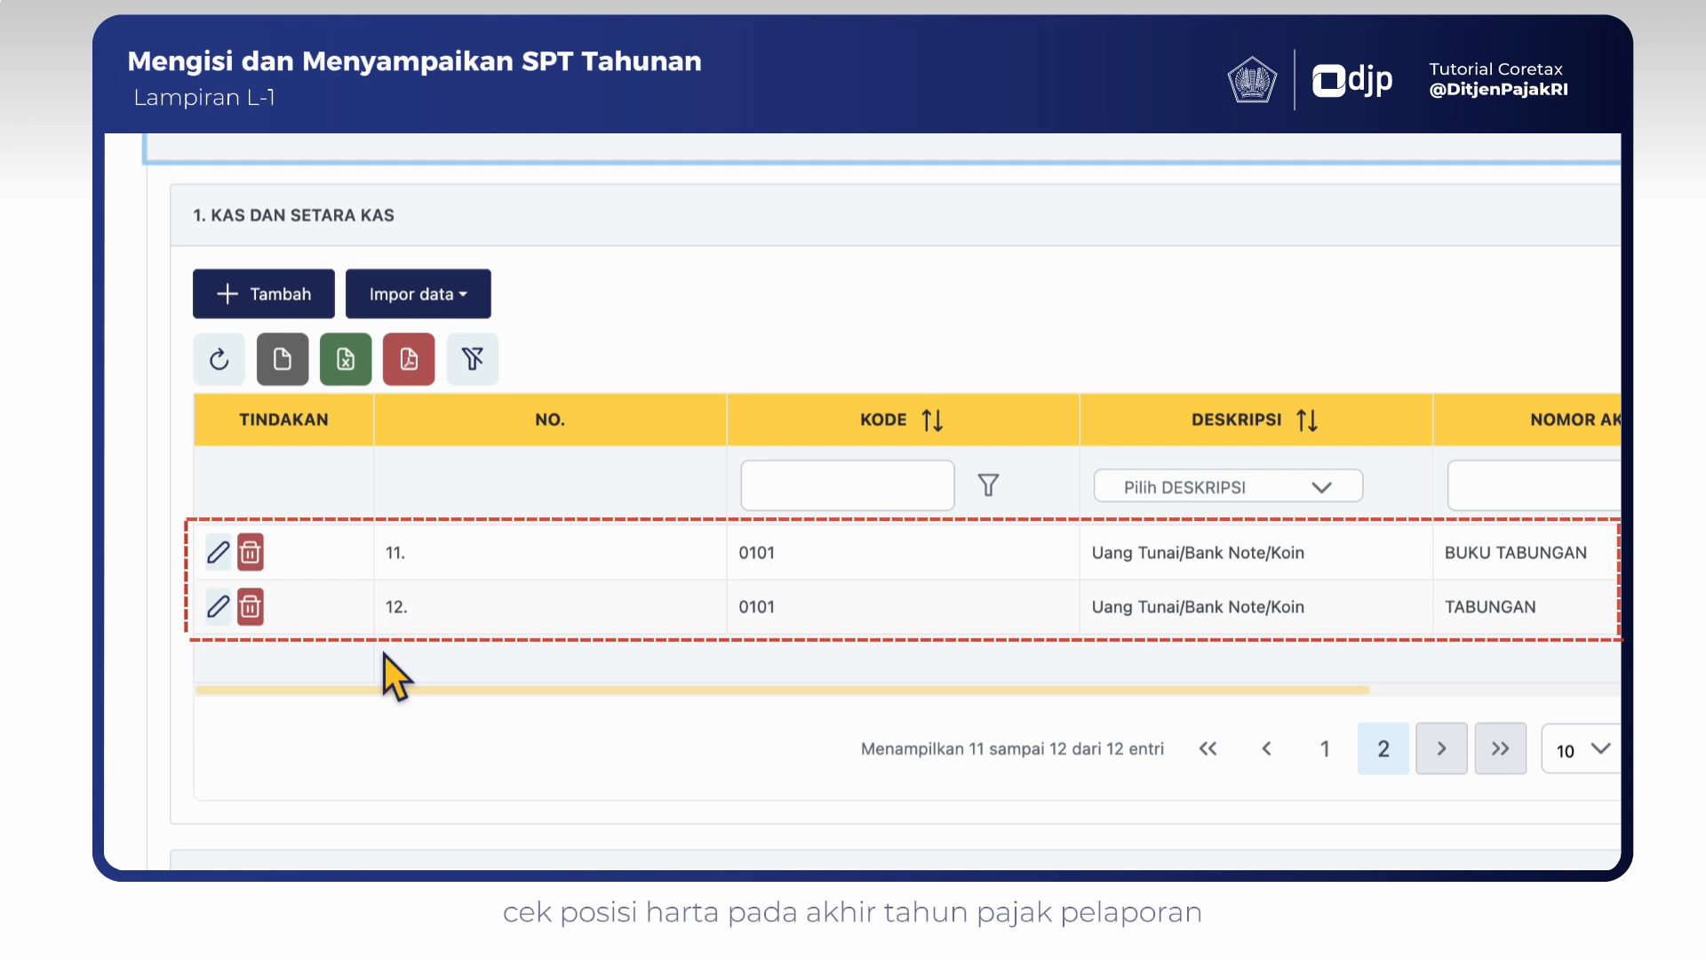
left_click(249, 611)
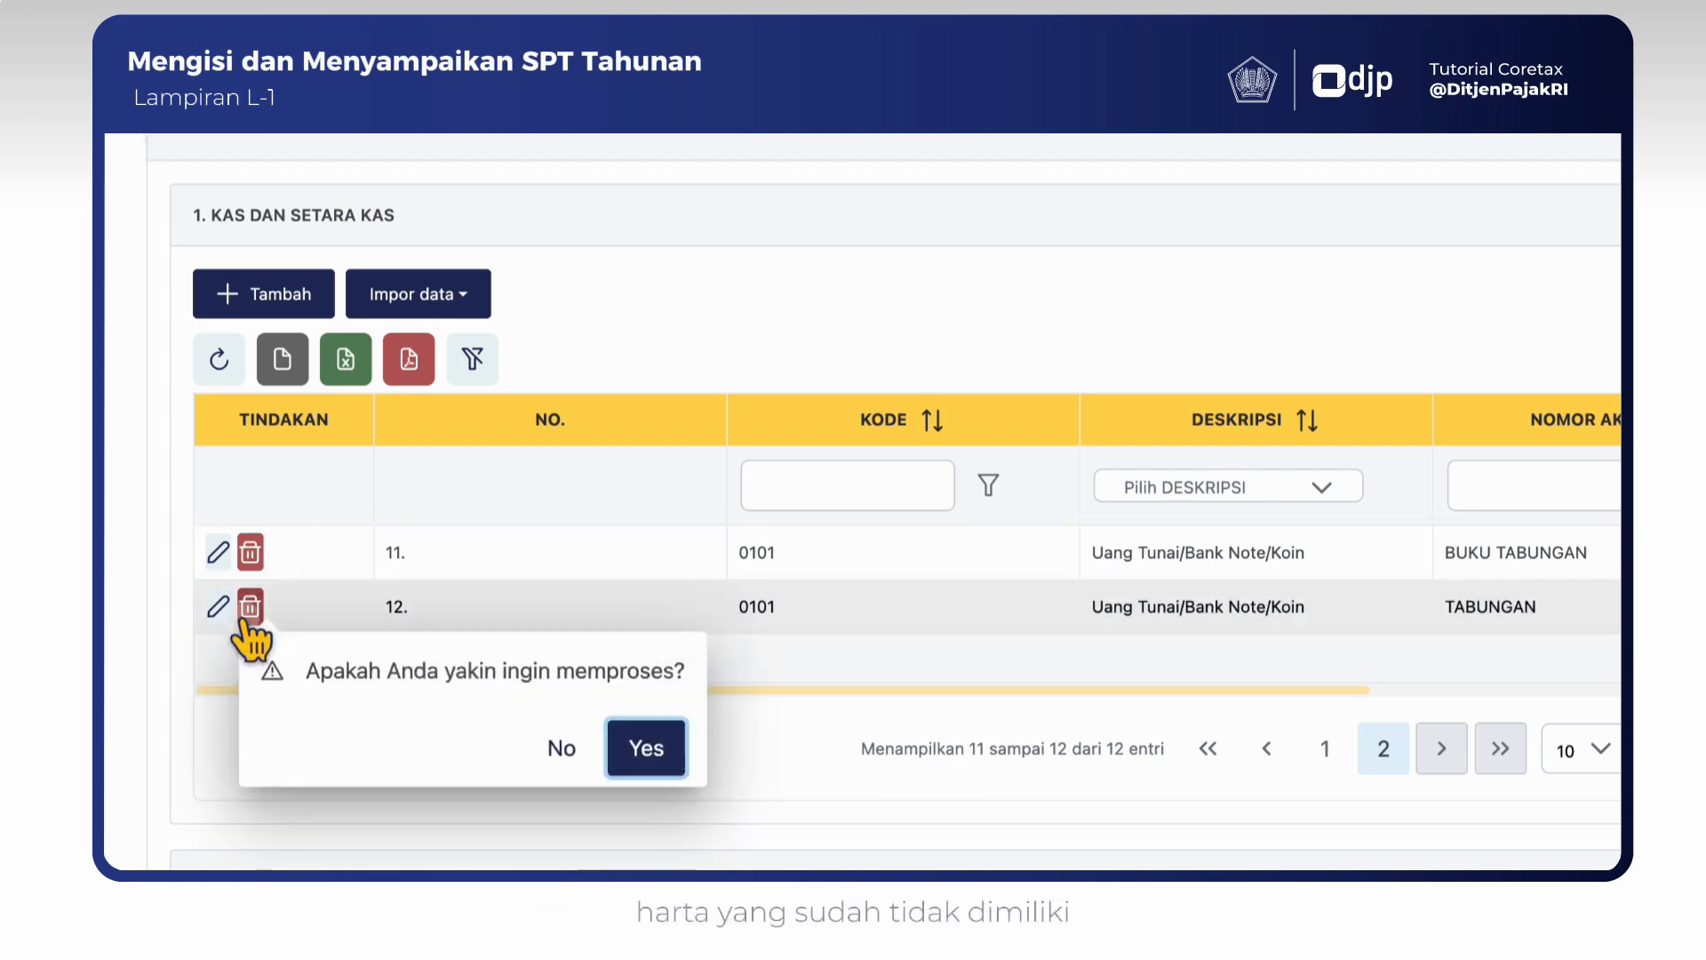
left_click(638, 749)
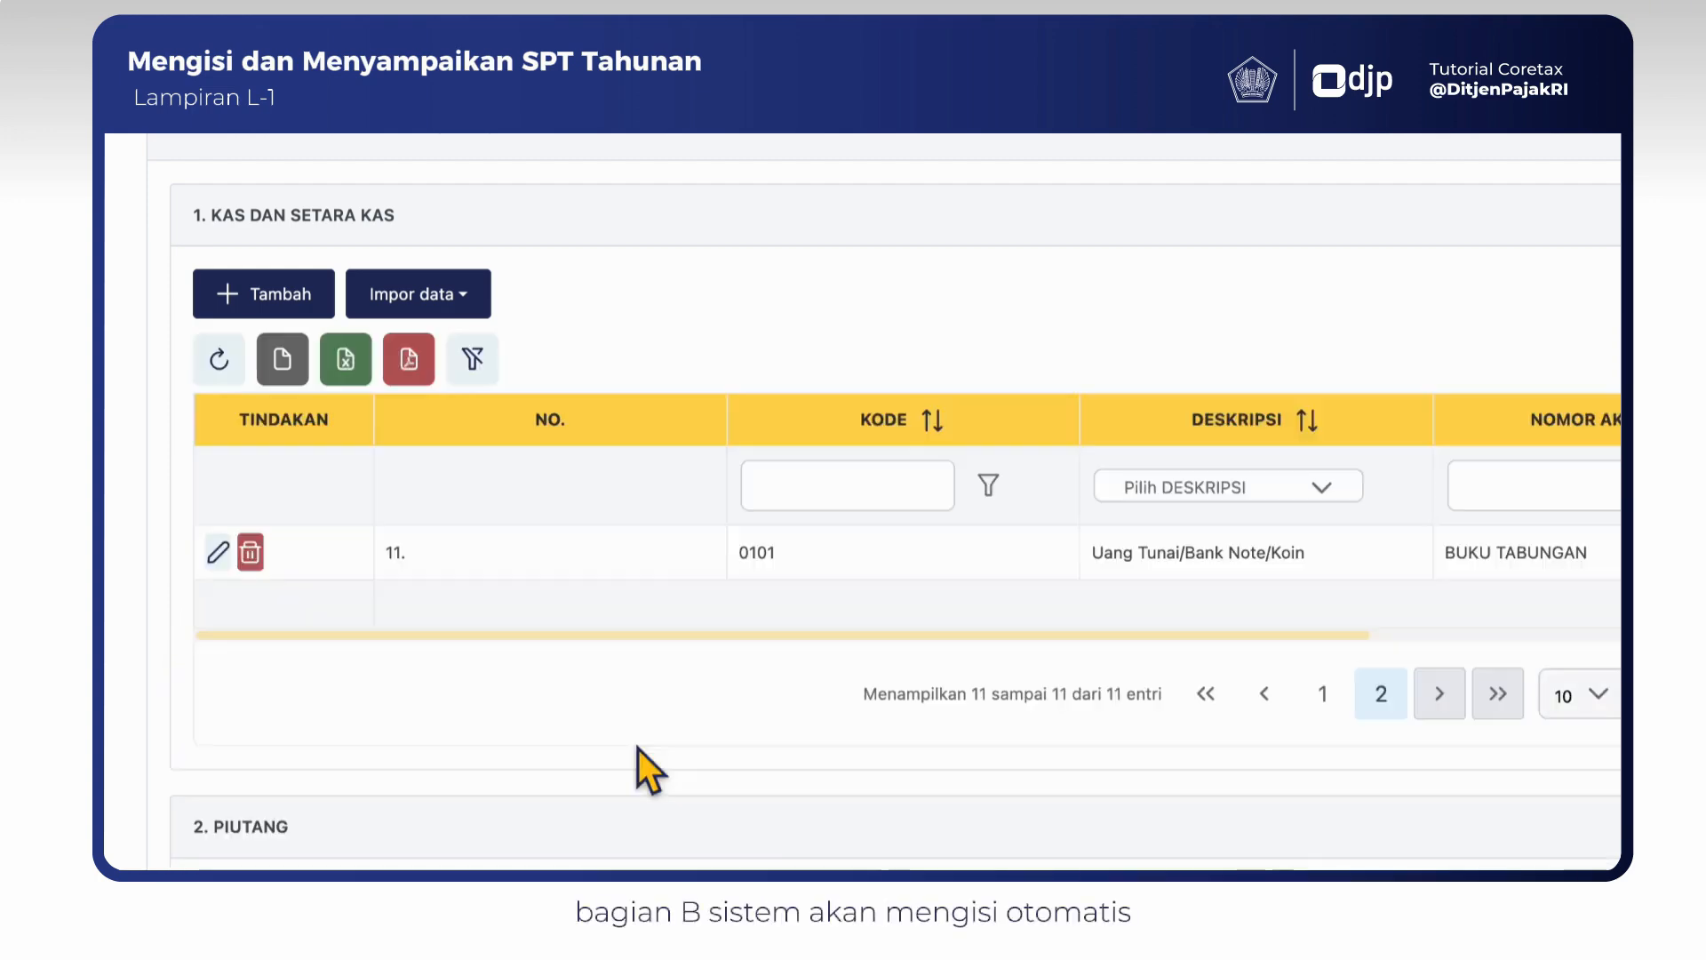
Step: Delete the code 101 bank debt from L-1 section B, Utang pada Akhir Tahun Pajak, and check sections C and D
scroll(639, 749, "down", 6)
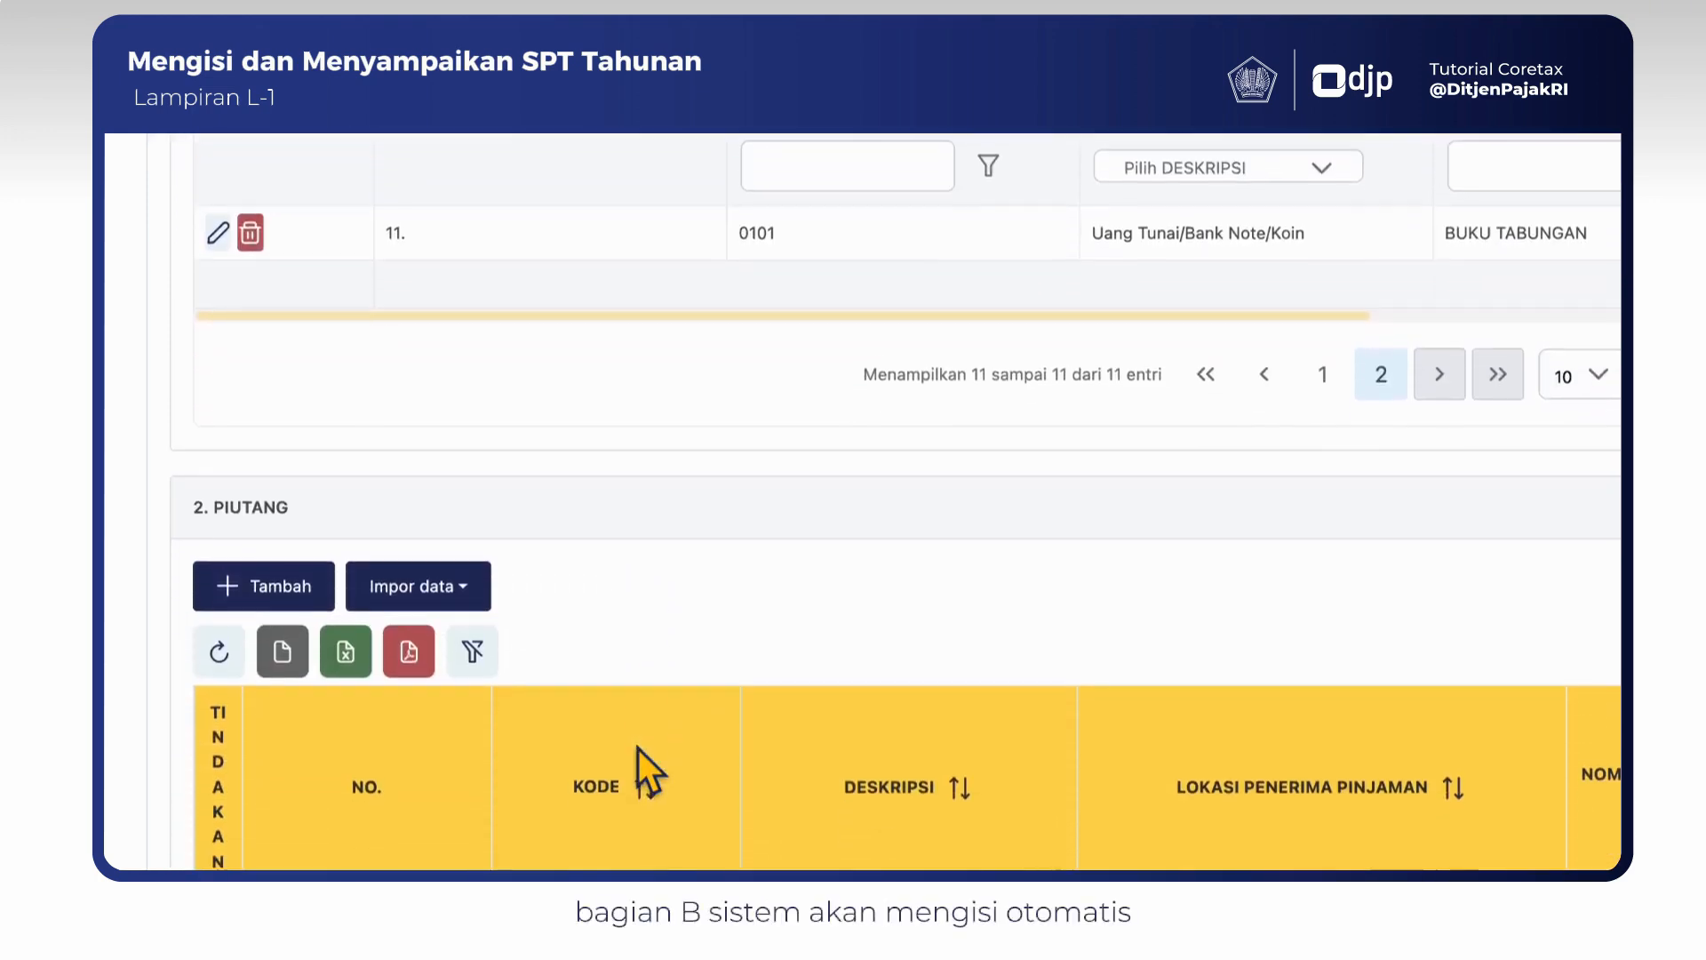
scroll(638, 749, "down", 15)
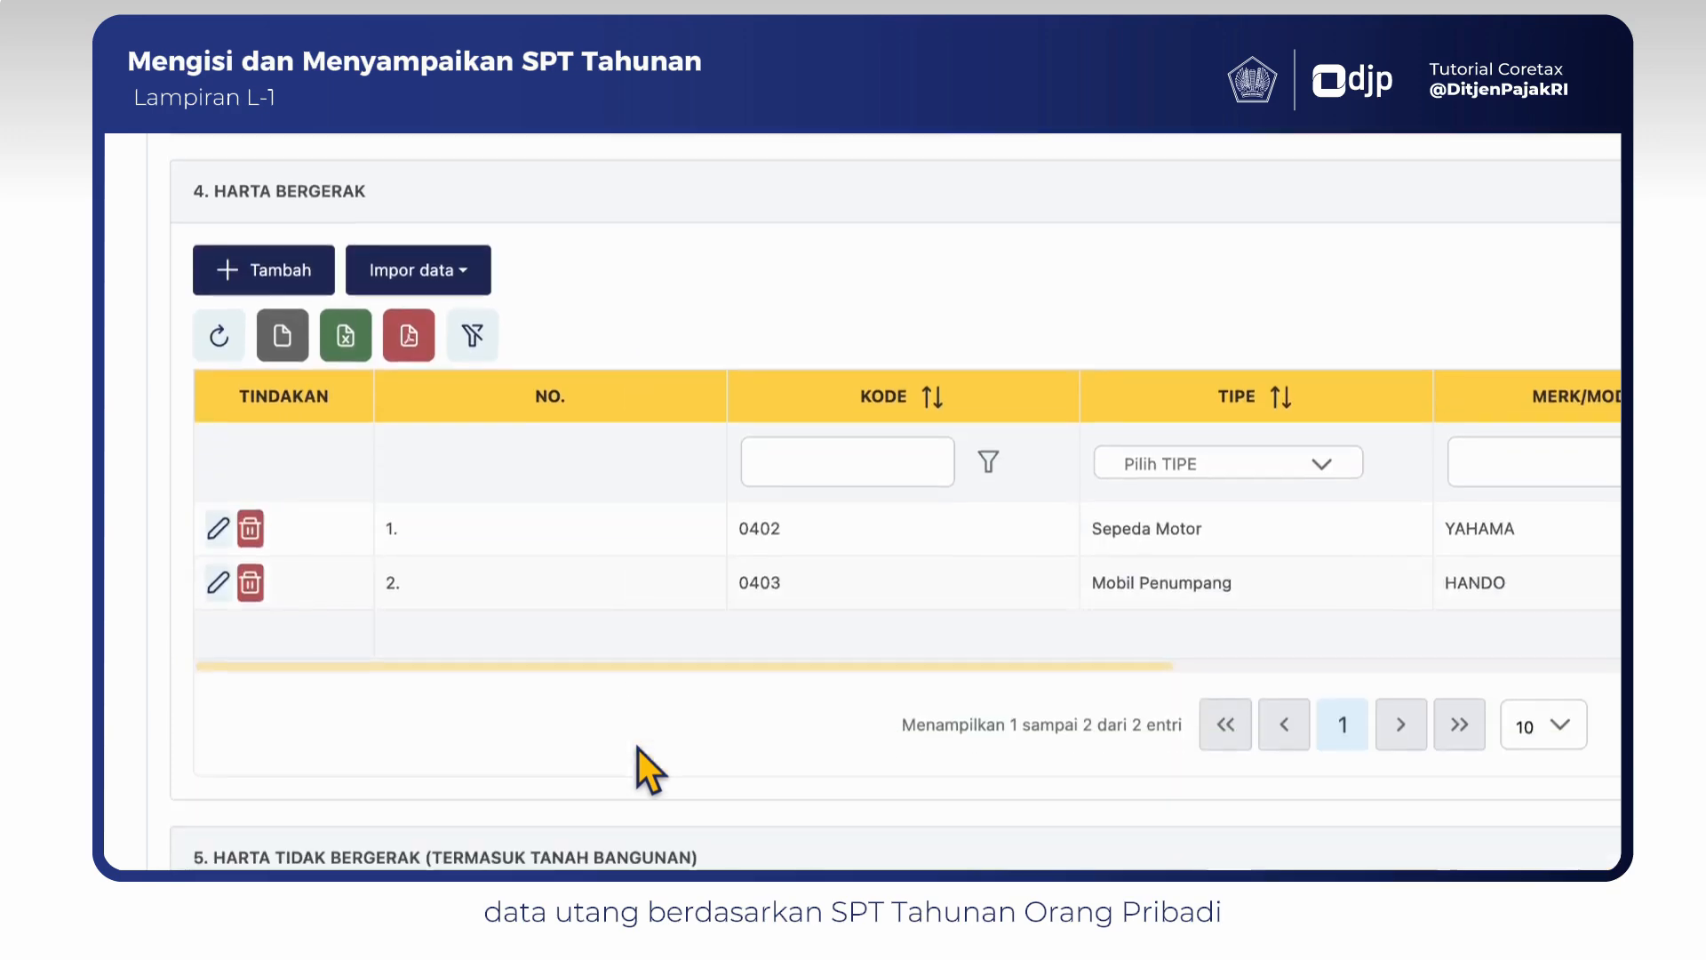
scroll(638, 749, "down", 15)
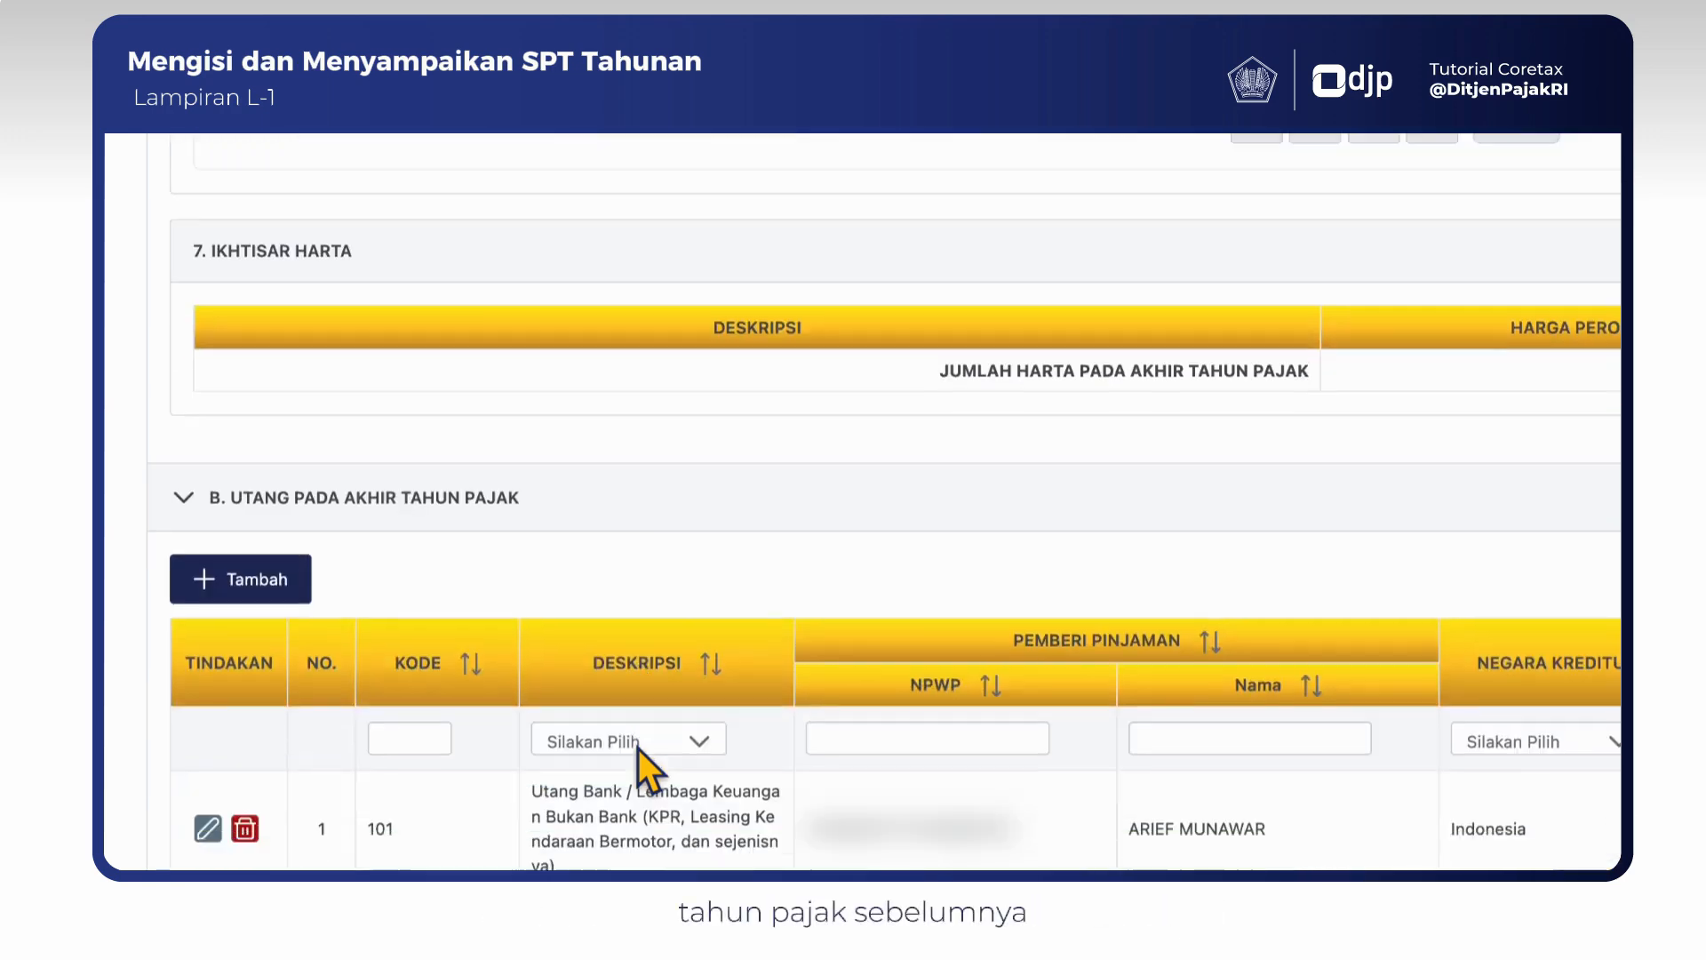
scroll(638, 749, "down", 2)
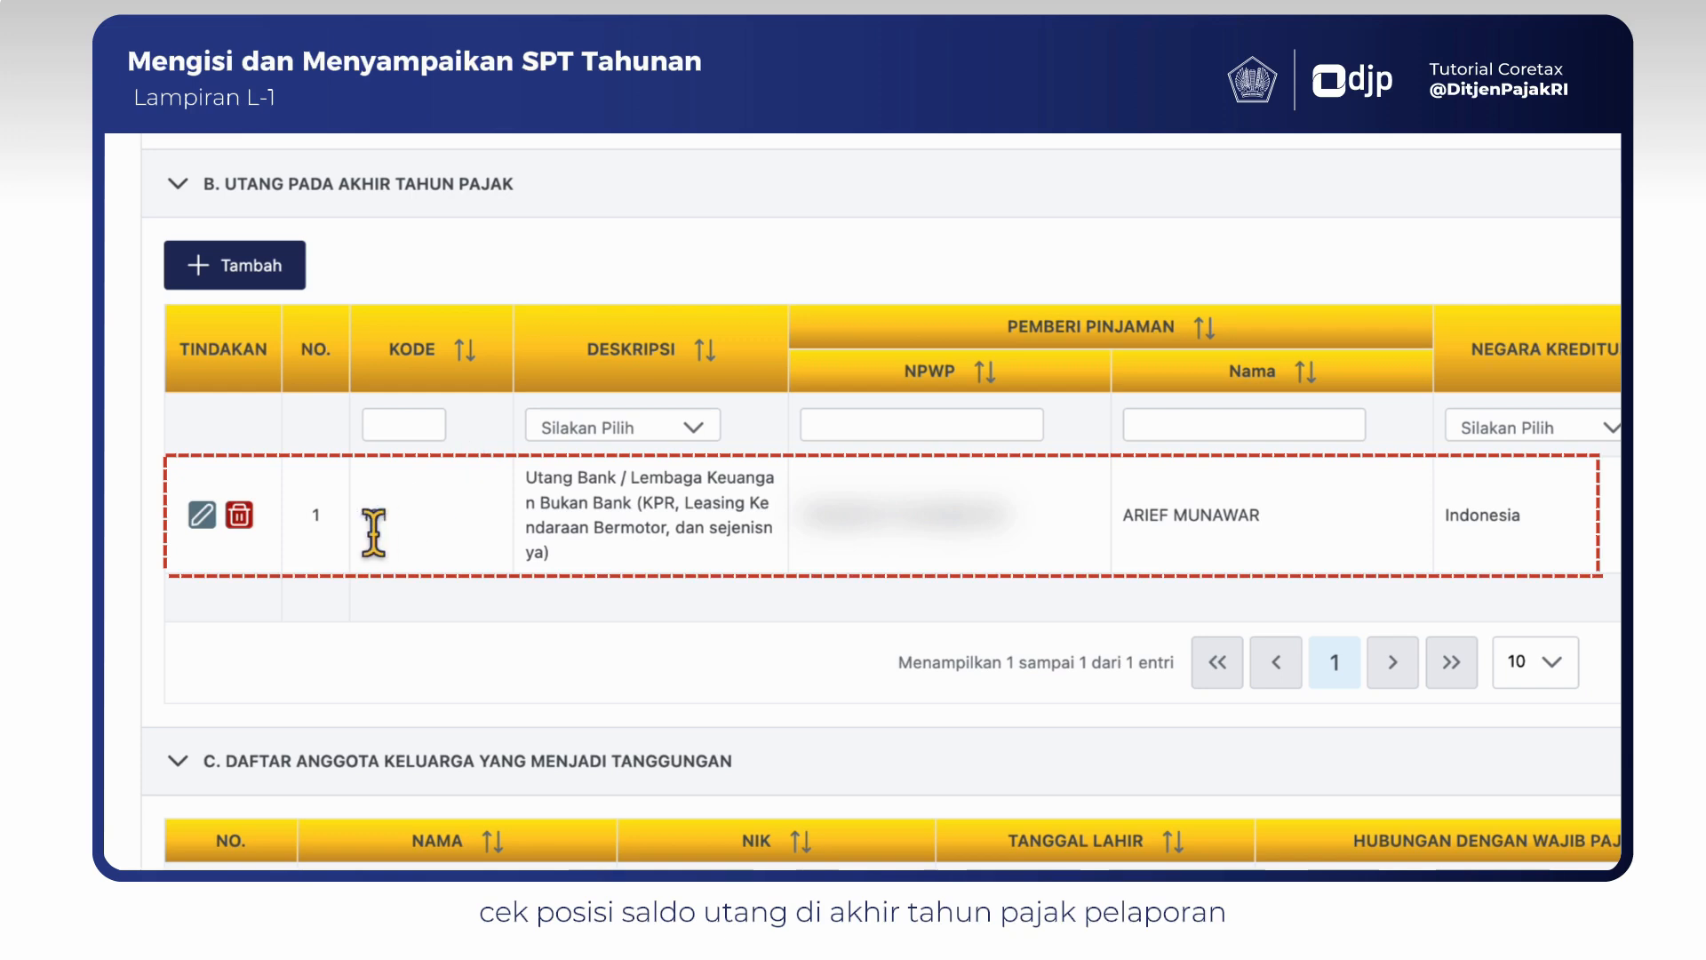
left_click(240, 517)
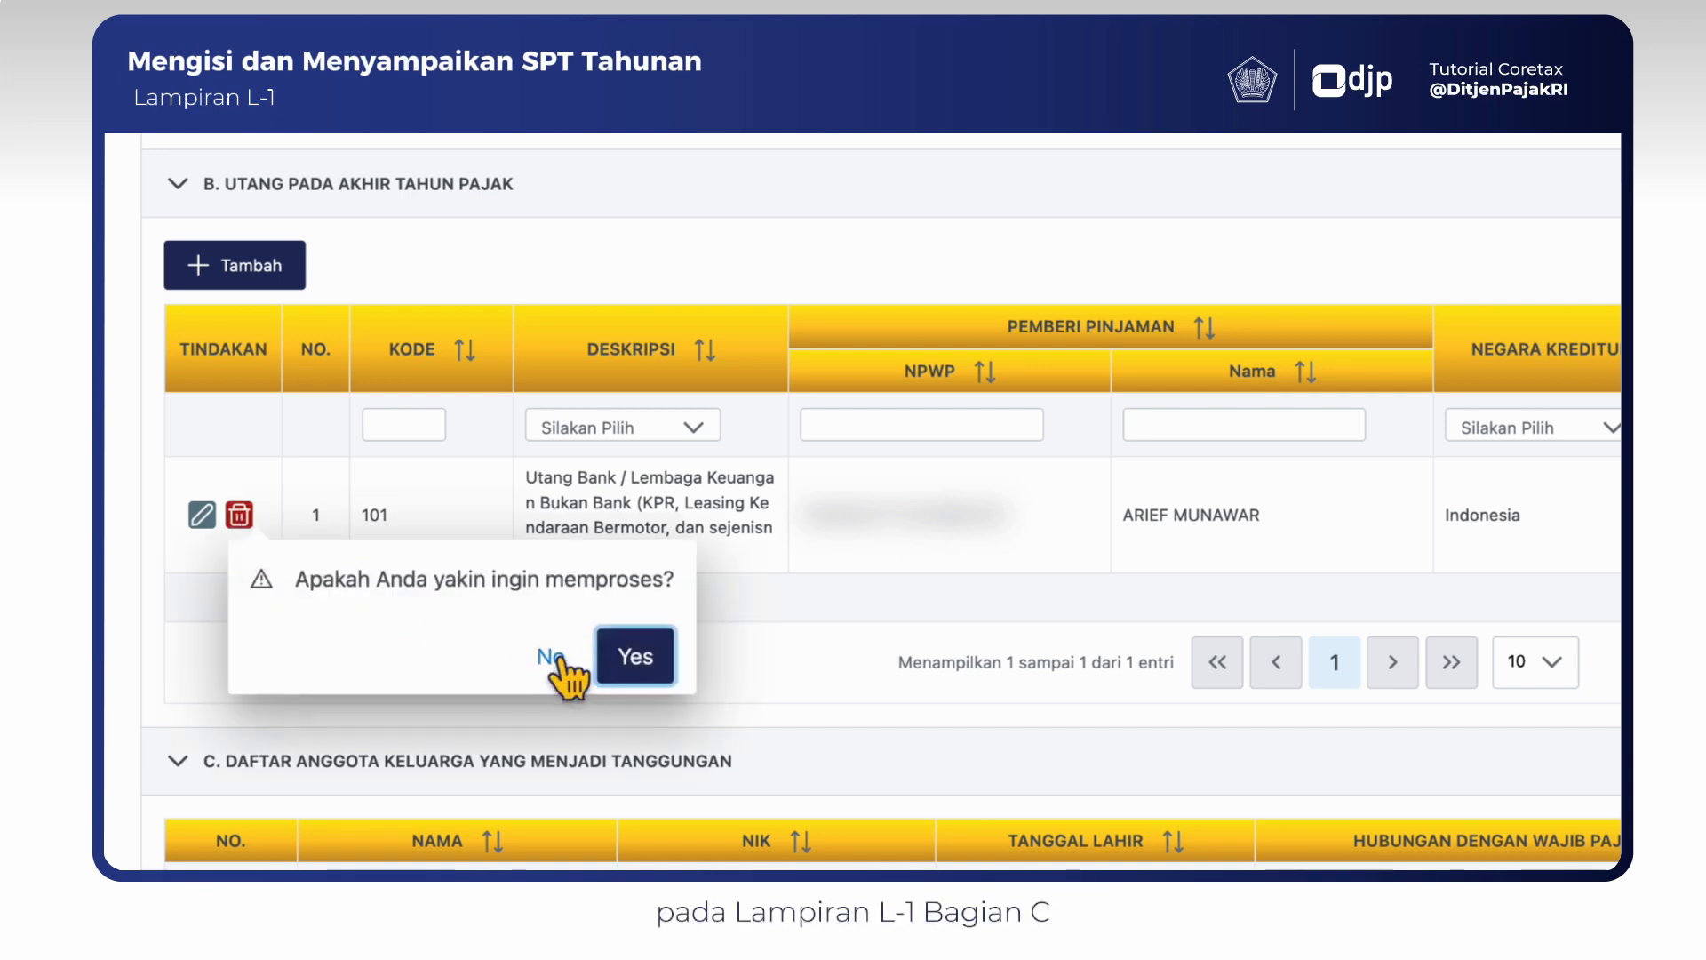
left_click(638, 659)
scroll(640, 680, "down", 1)
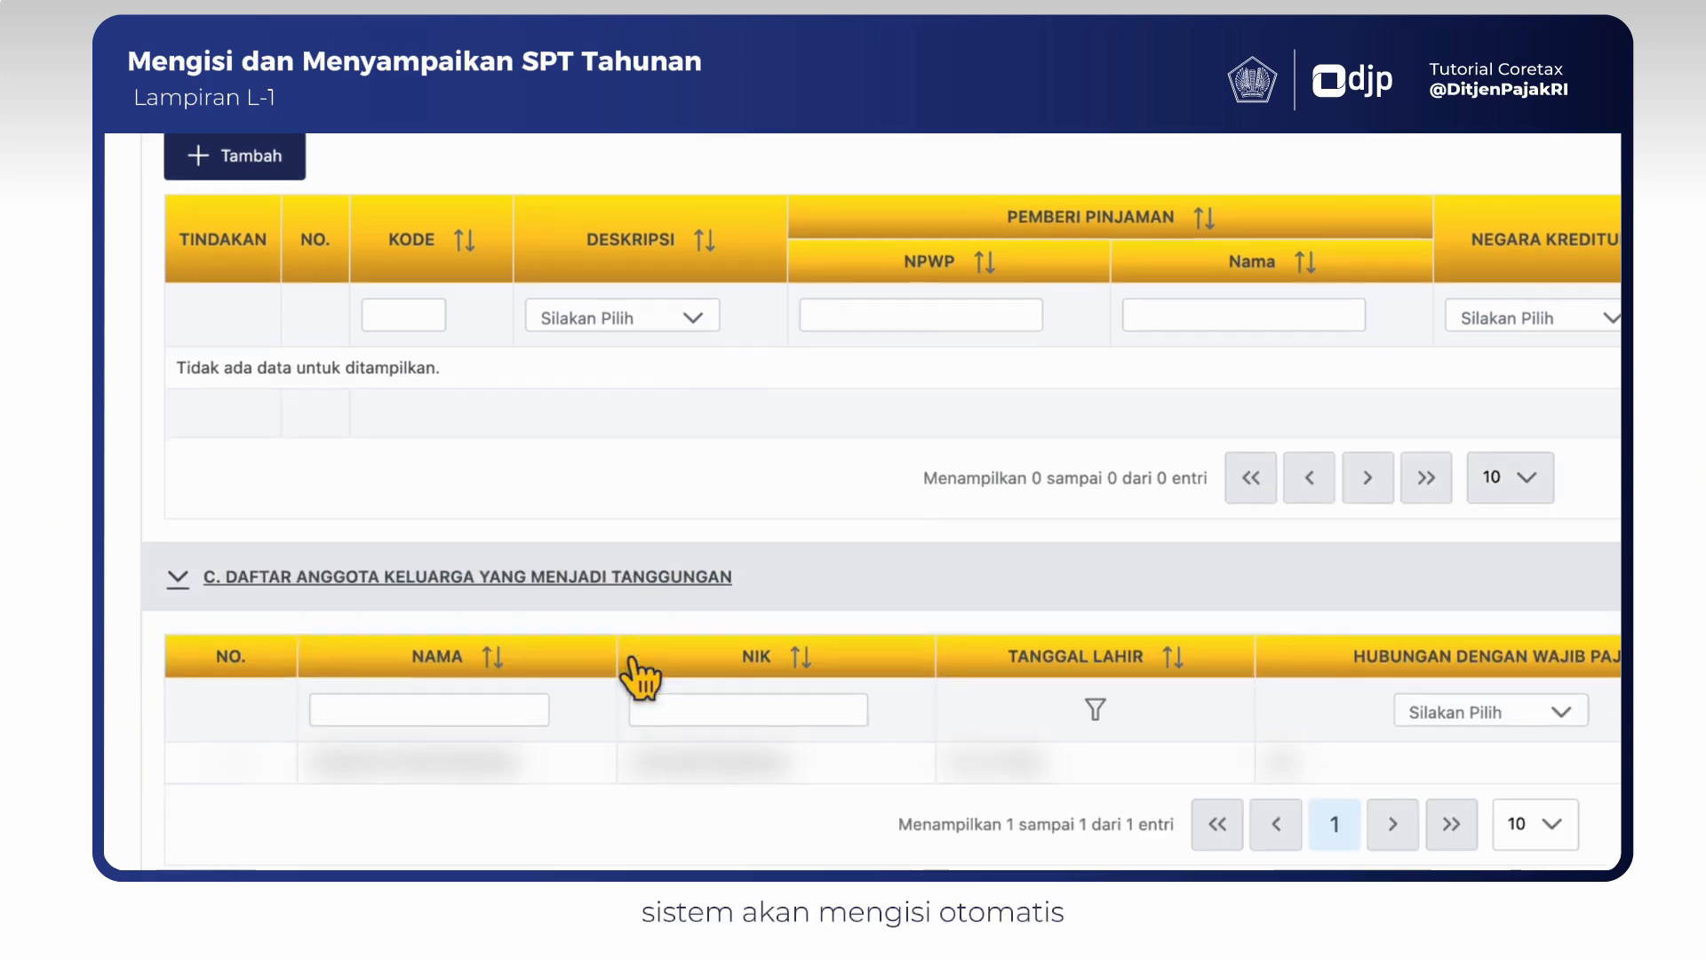
scroll(638, 680, "down", 4)
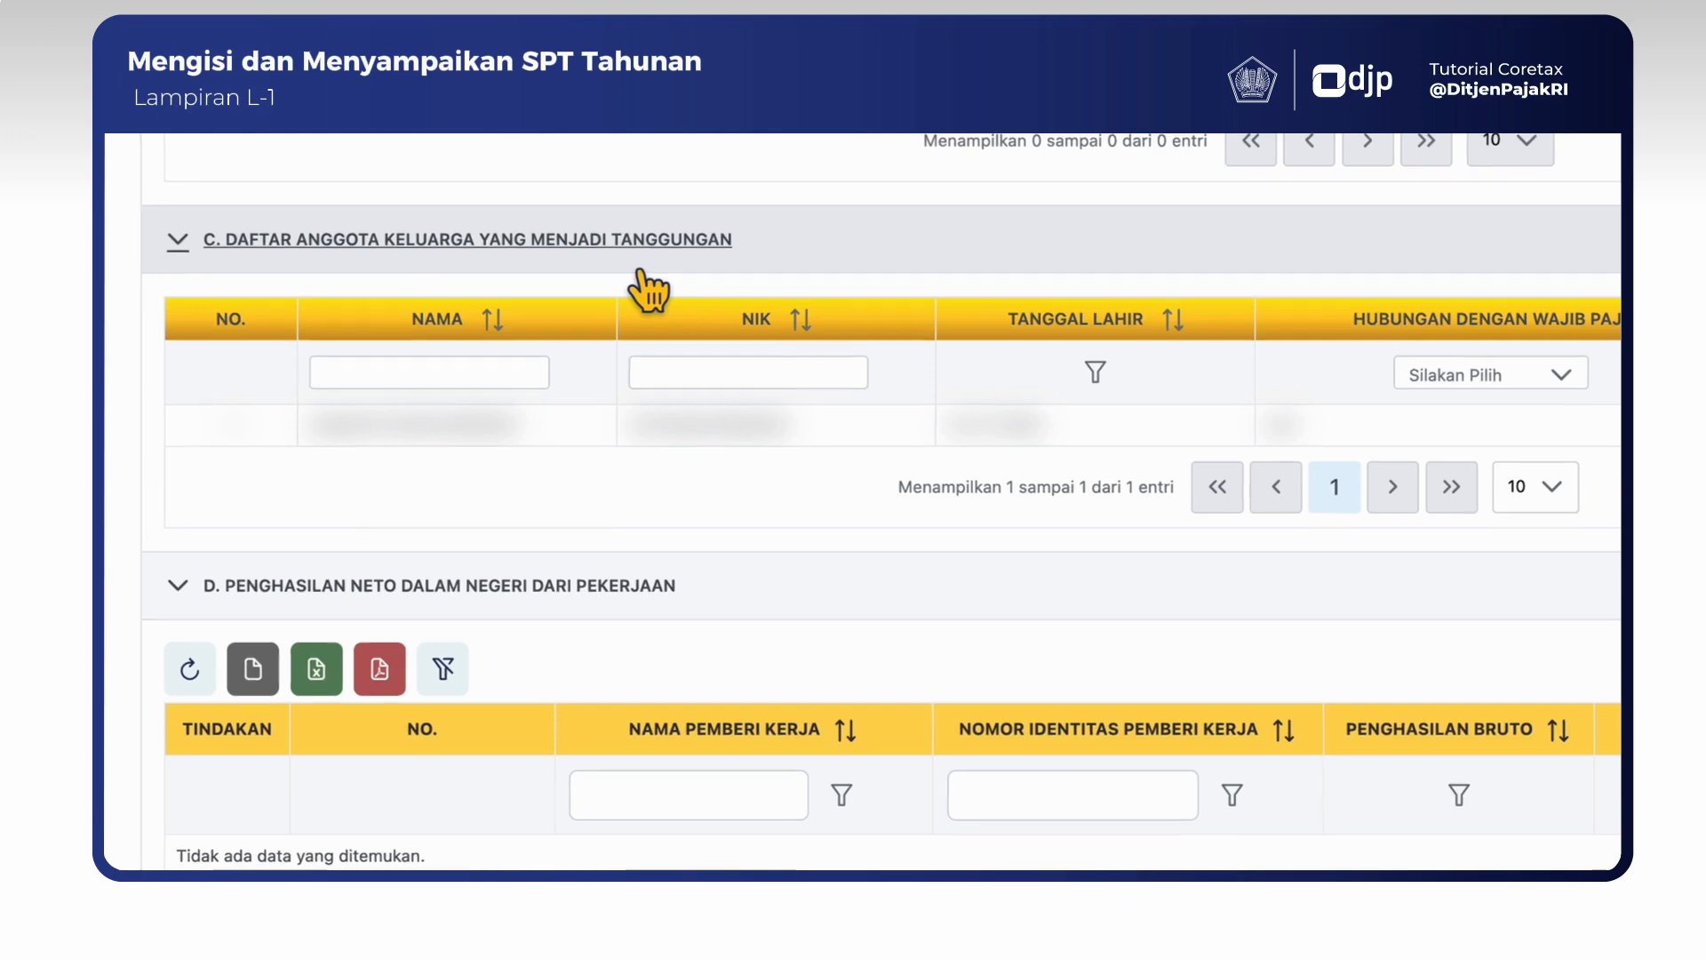
Step: Return to the Induk main form and accept the declaration statement in section K, Pernyataan
scroll(649, 289, "up", 6)
scroll(642, 274, "up", 15)
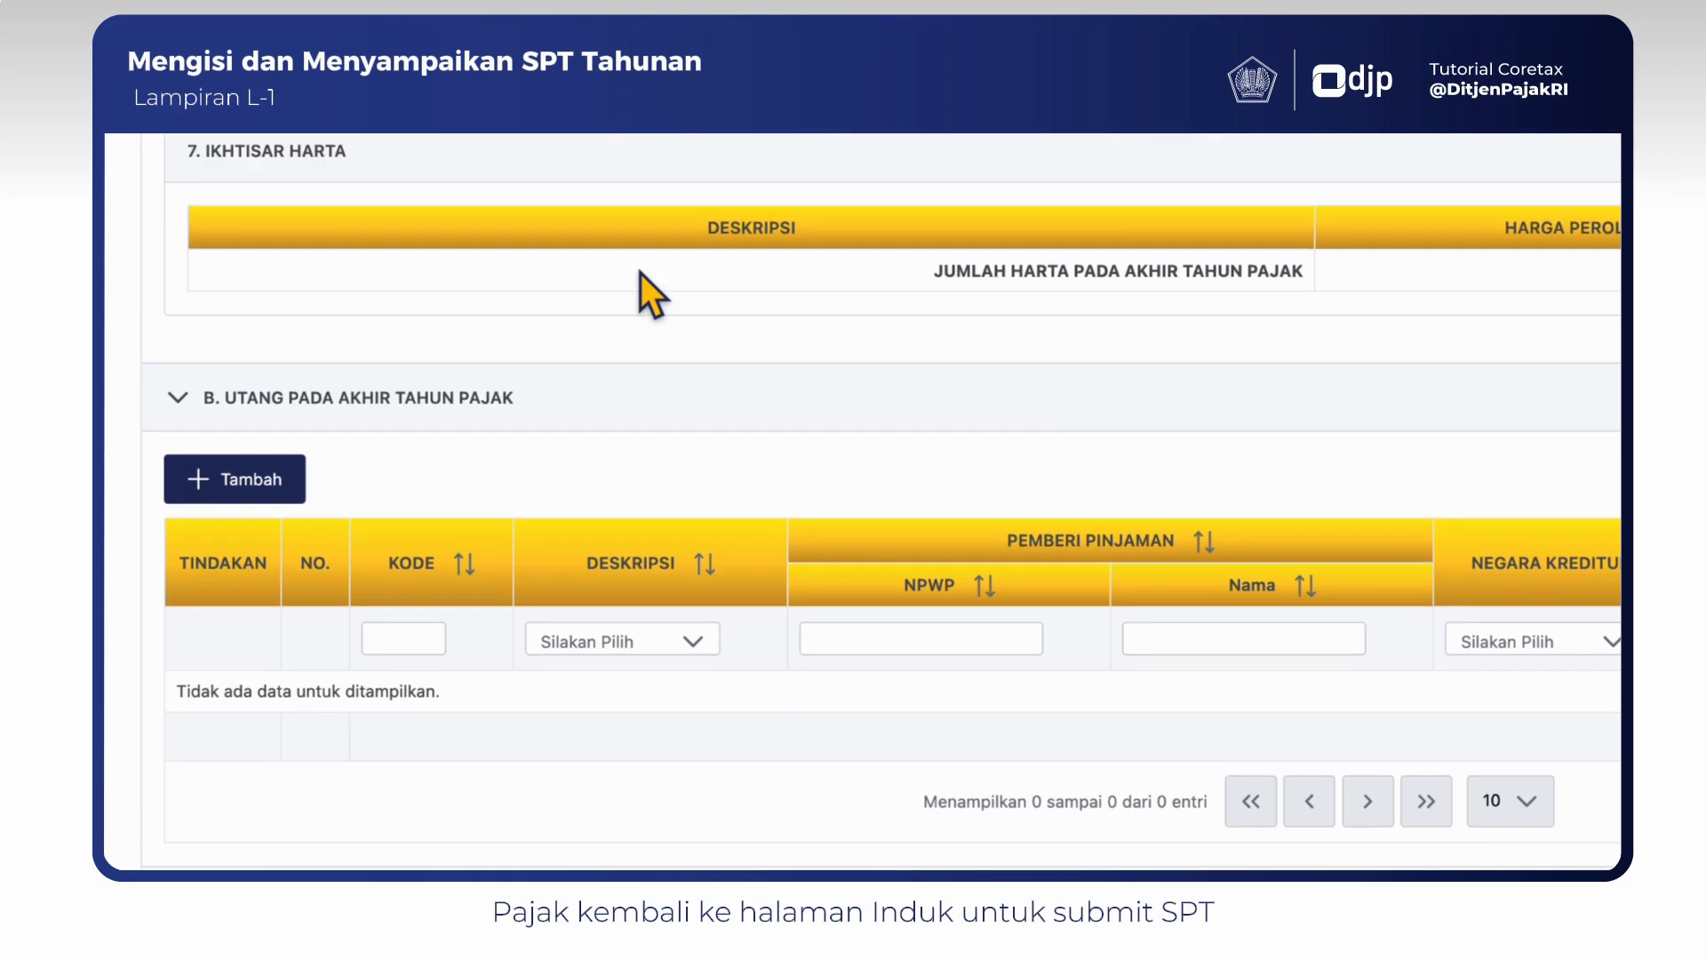
scroll(642, 274, "up", 15)
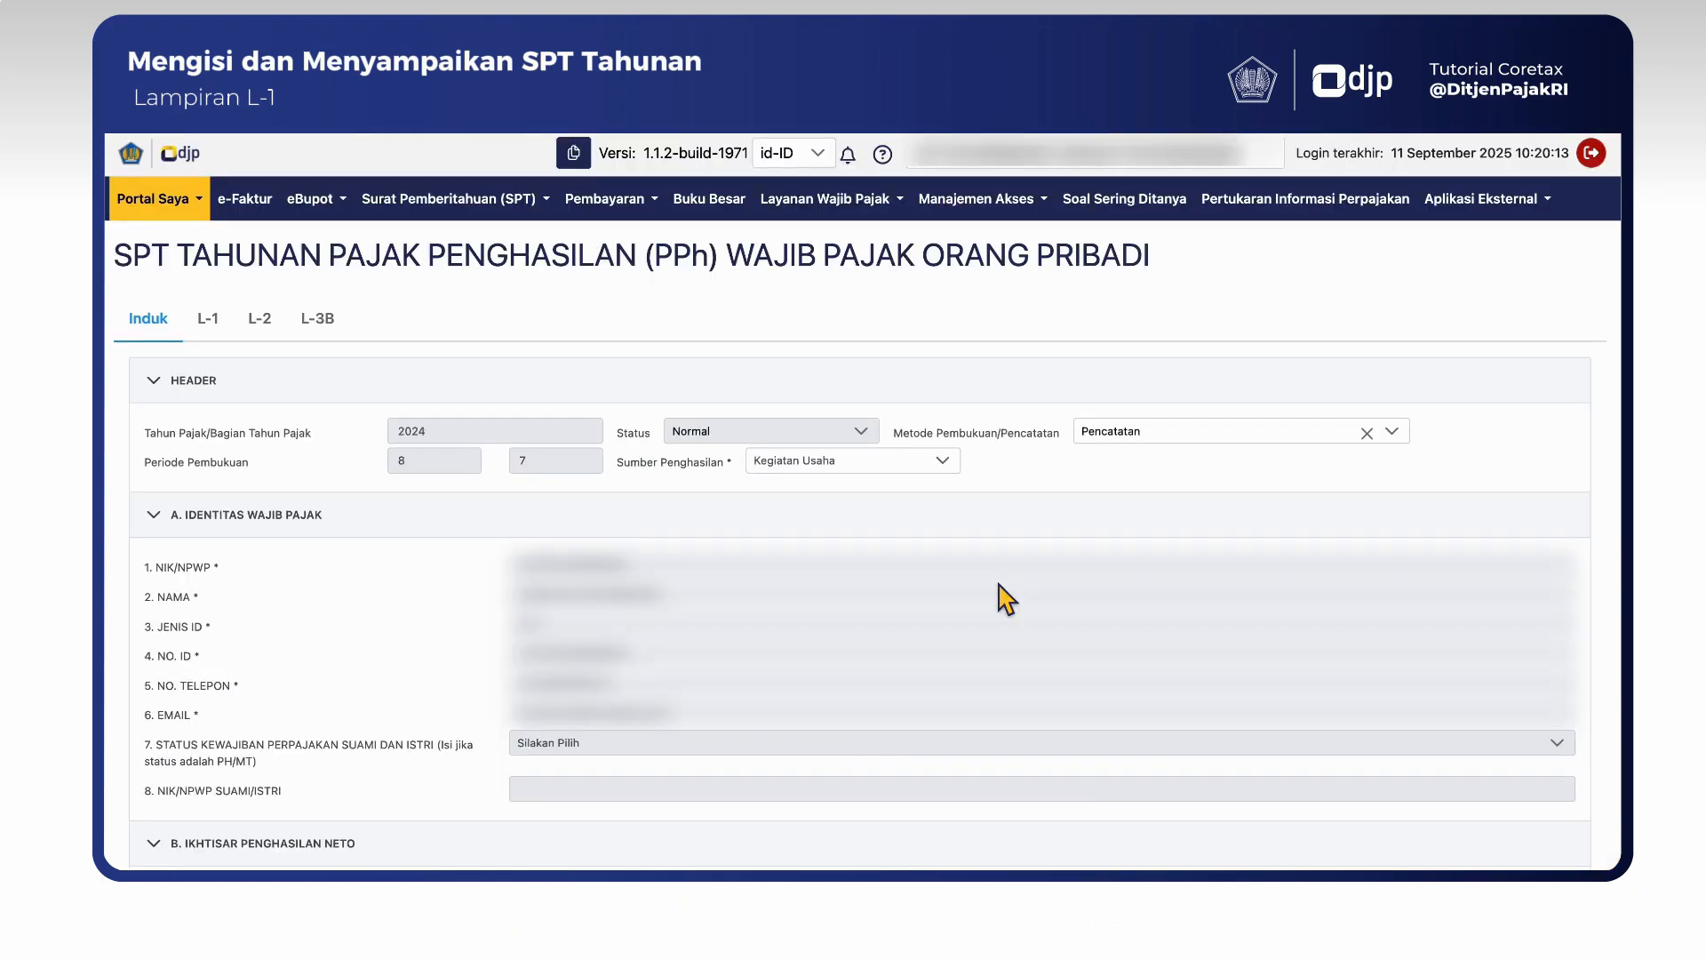
scroll(914, 684, "down", 20)
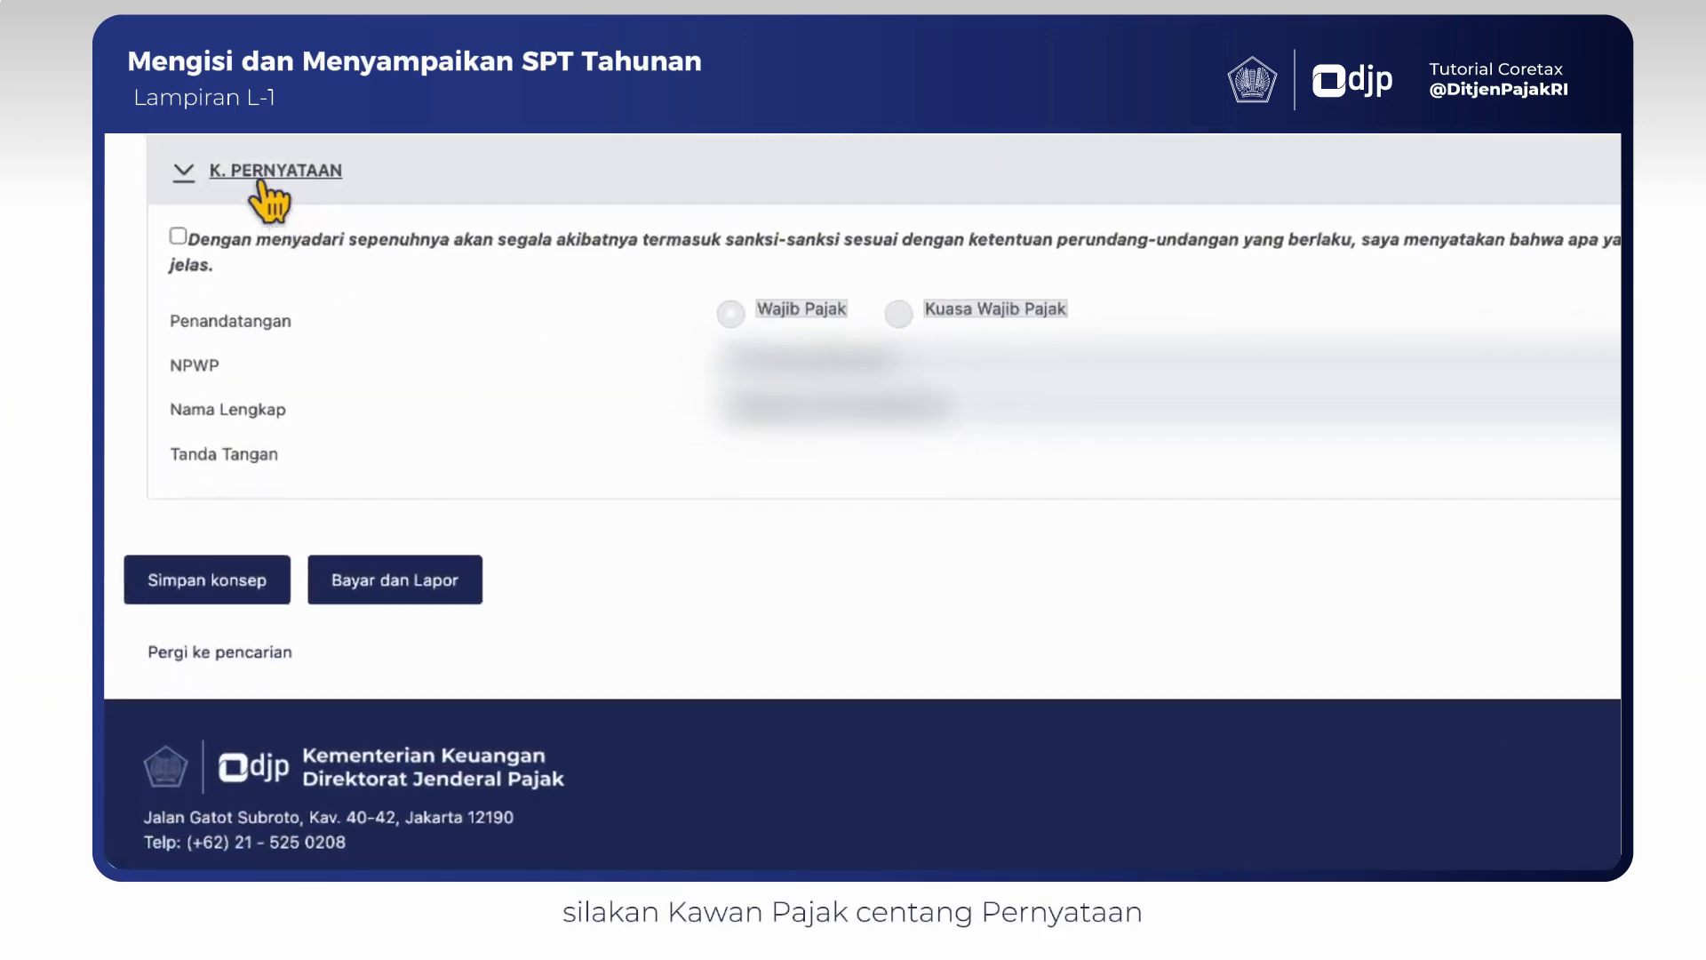
left_click(185, 247)
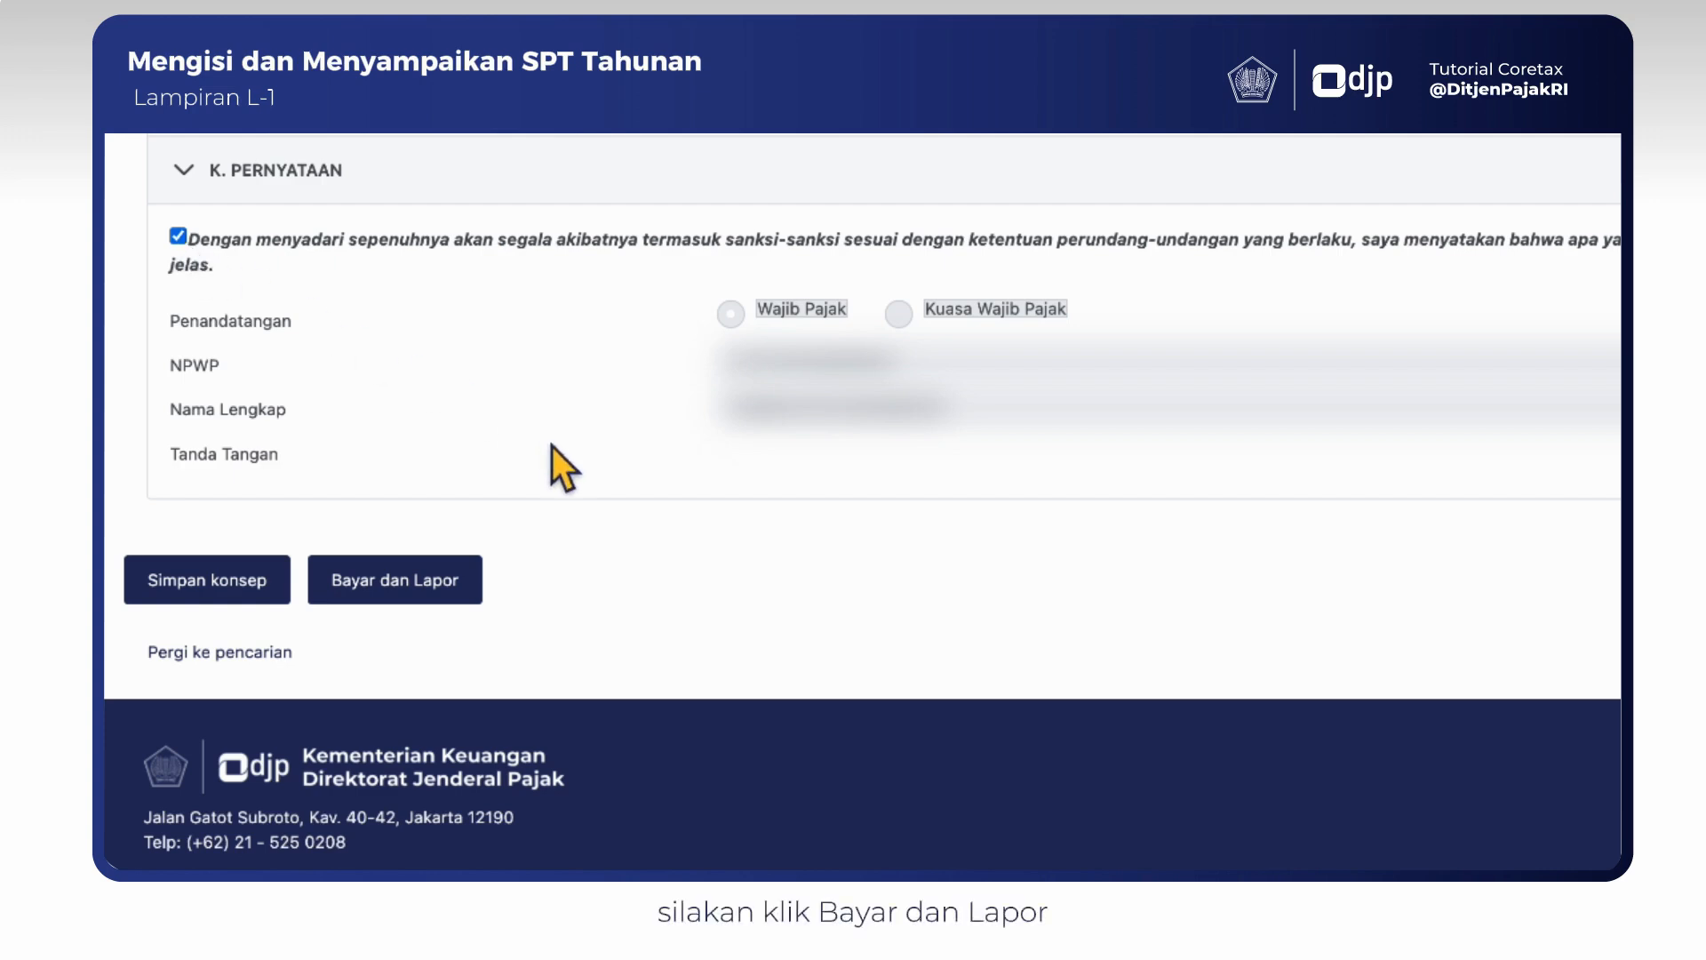
Step: Submit the return for payment and filing, dismiss the notice, and choose Kode Otorisasi DJP as the signature provider
left_click(411, 613)
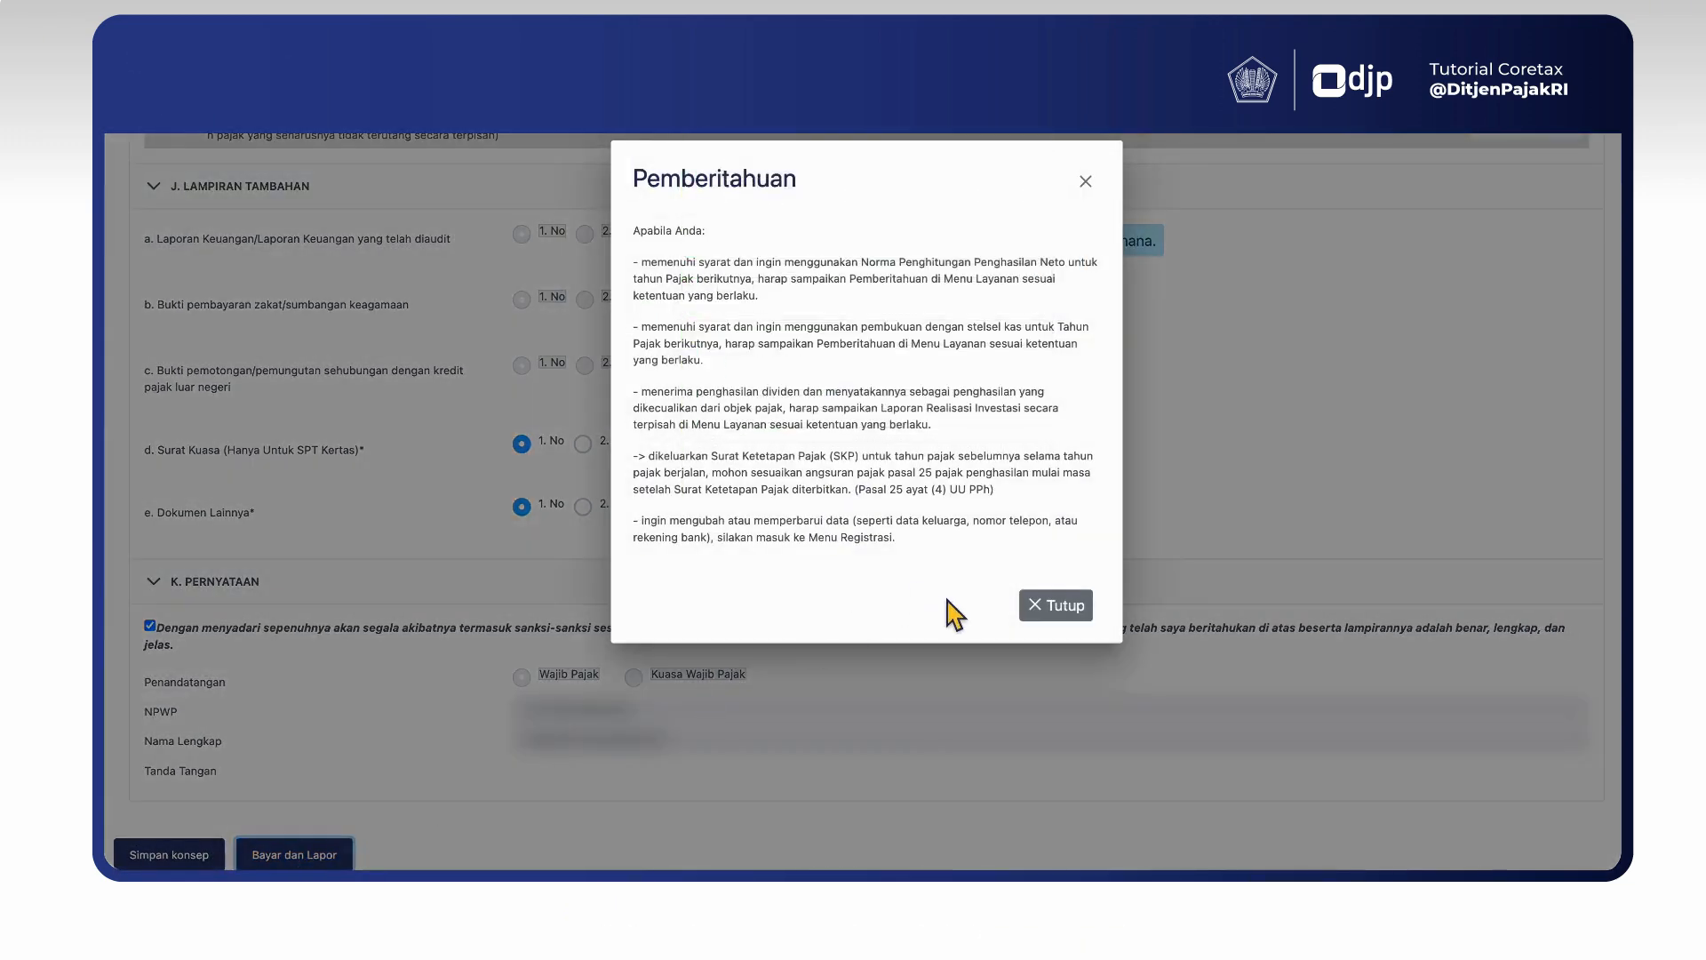
left_click(1064, 606)
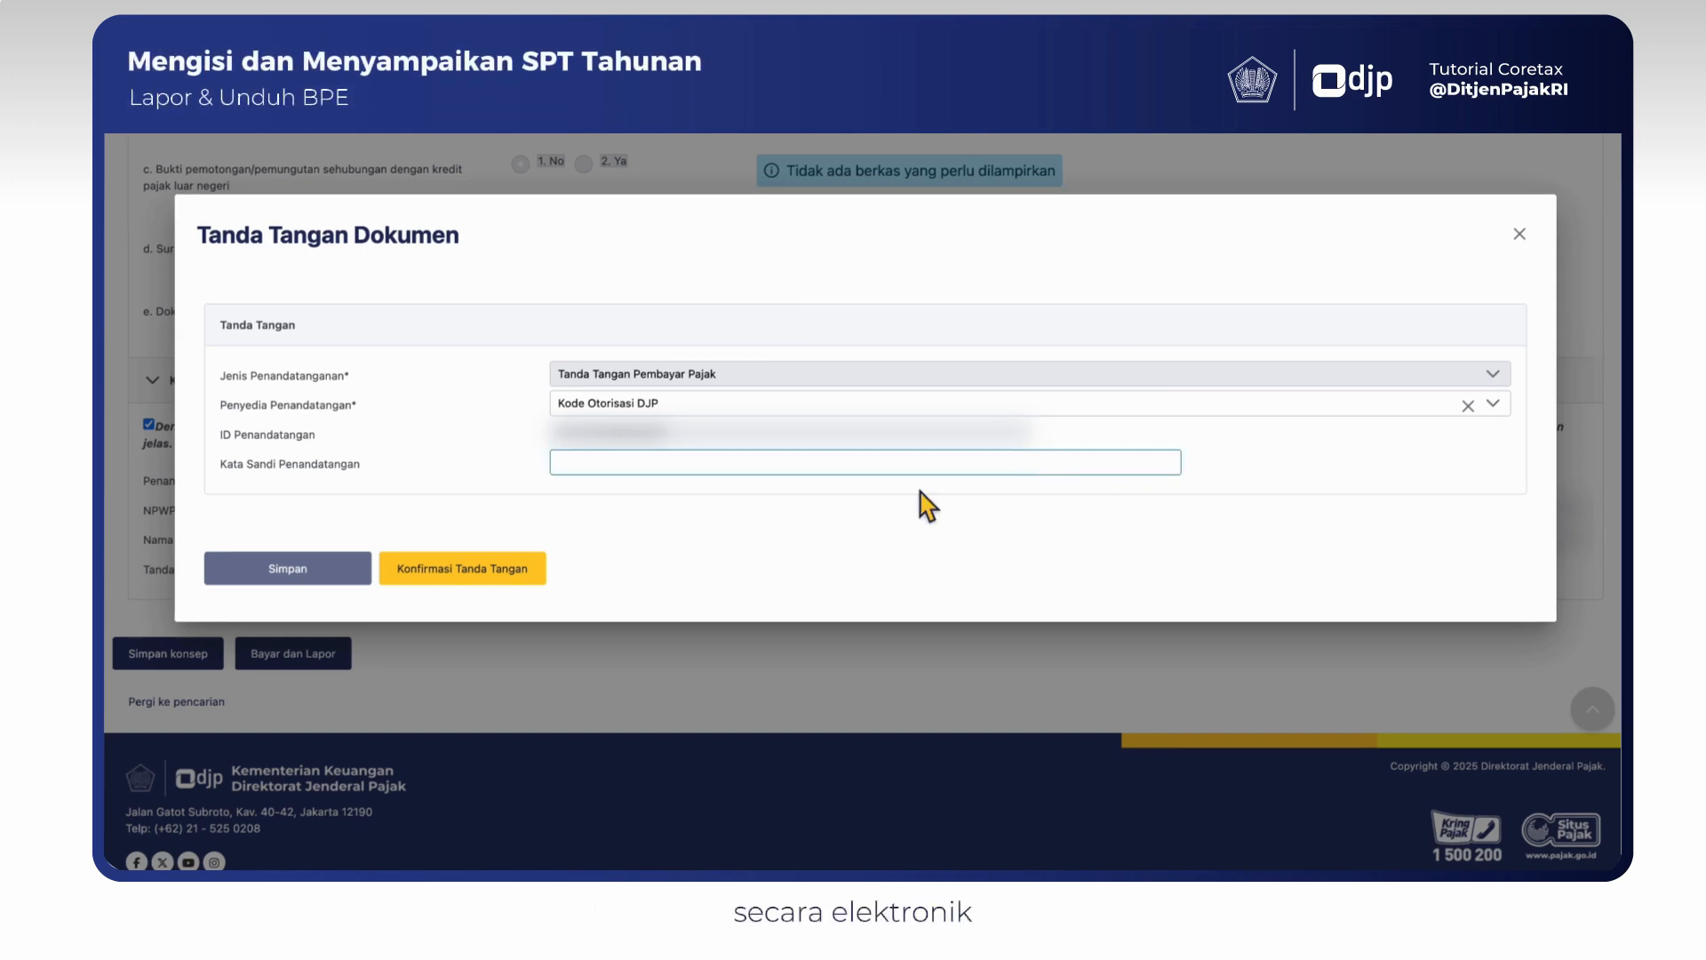
left_click(734, 405)
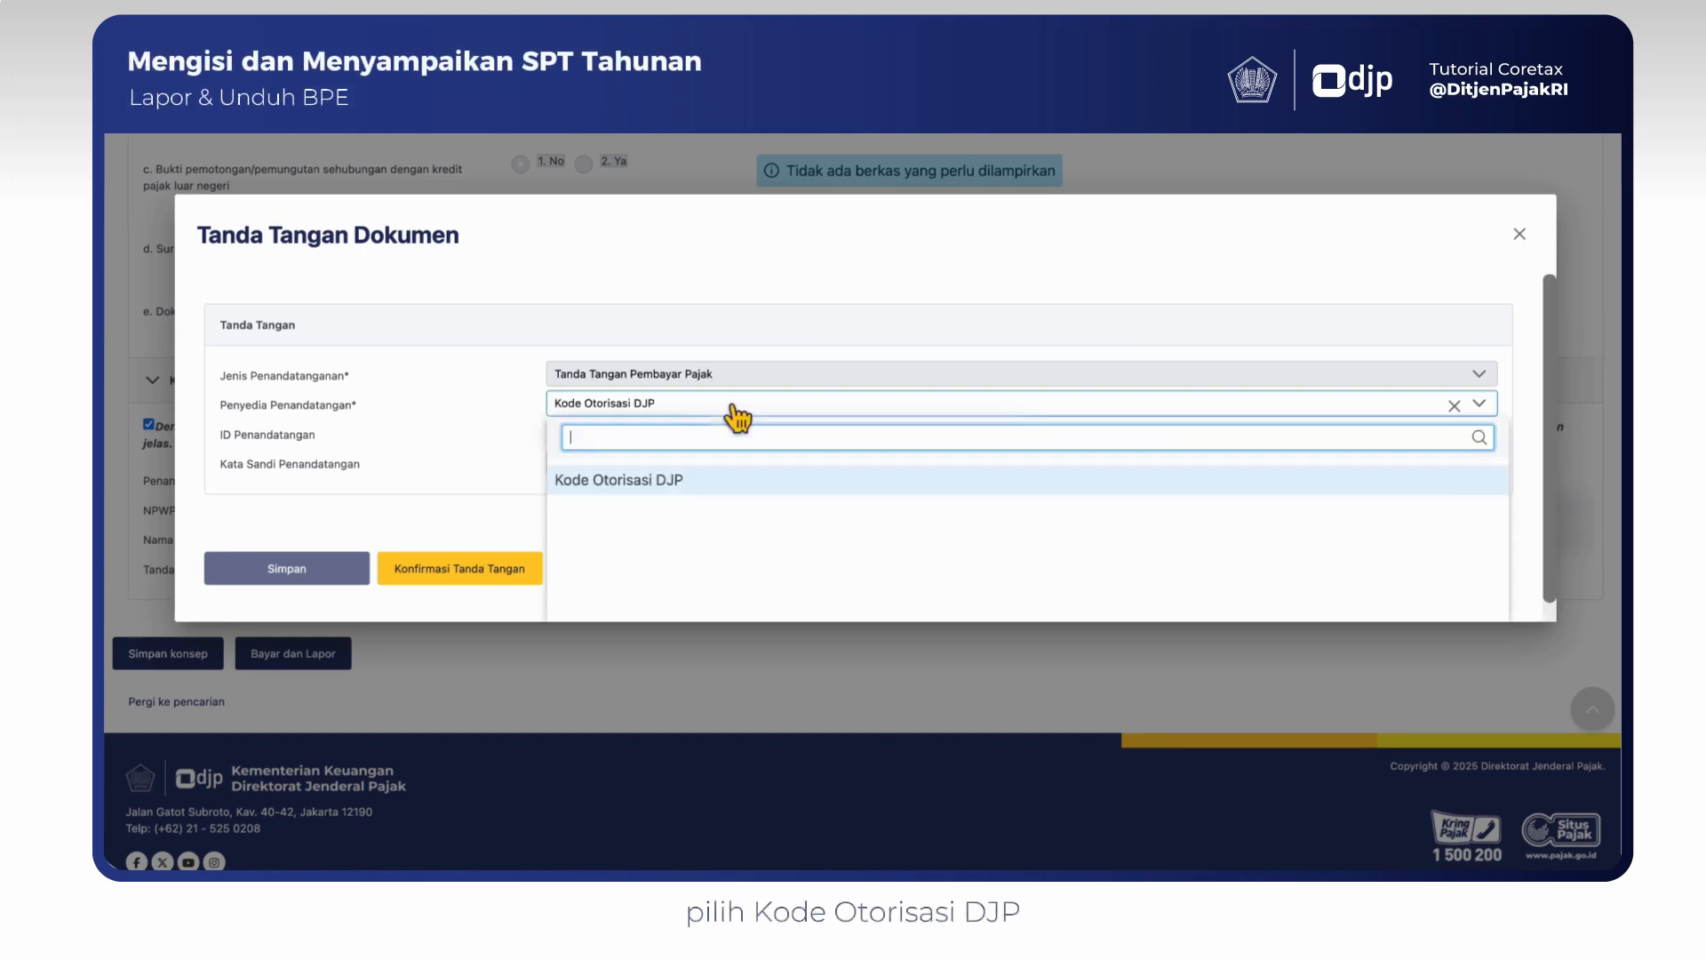
left_click(724, 480)
Step: Enter the signer's password (Kata Sandi Penandatangan), then save and confirm the electronic signature
left_click(666, 464)
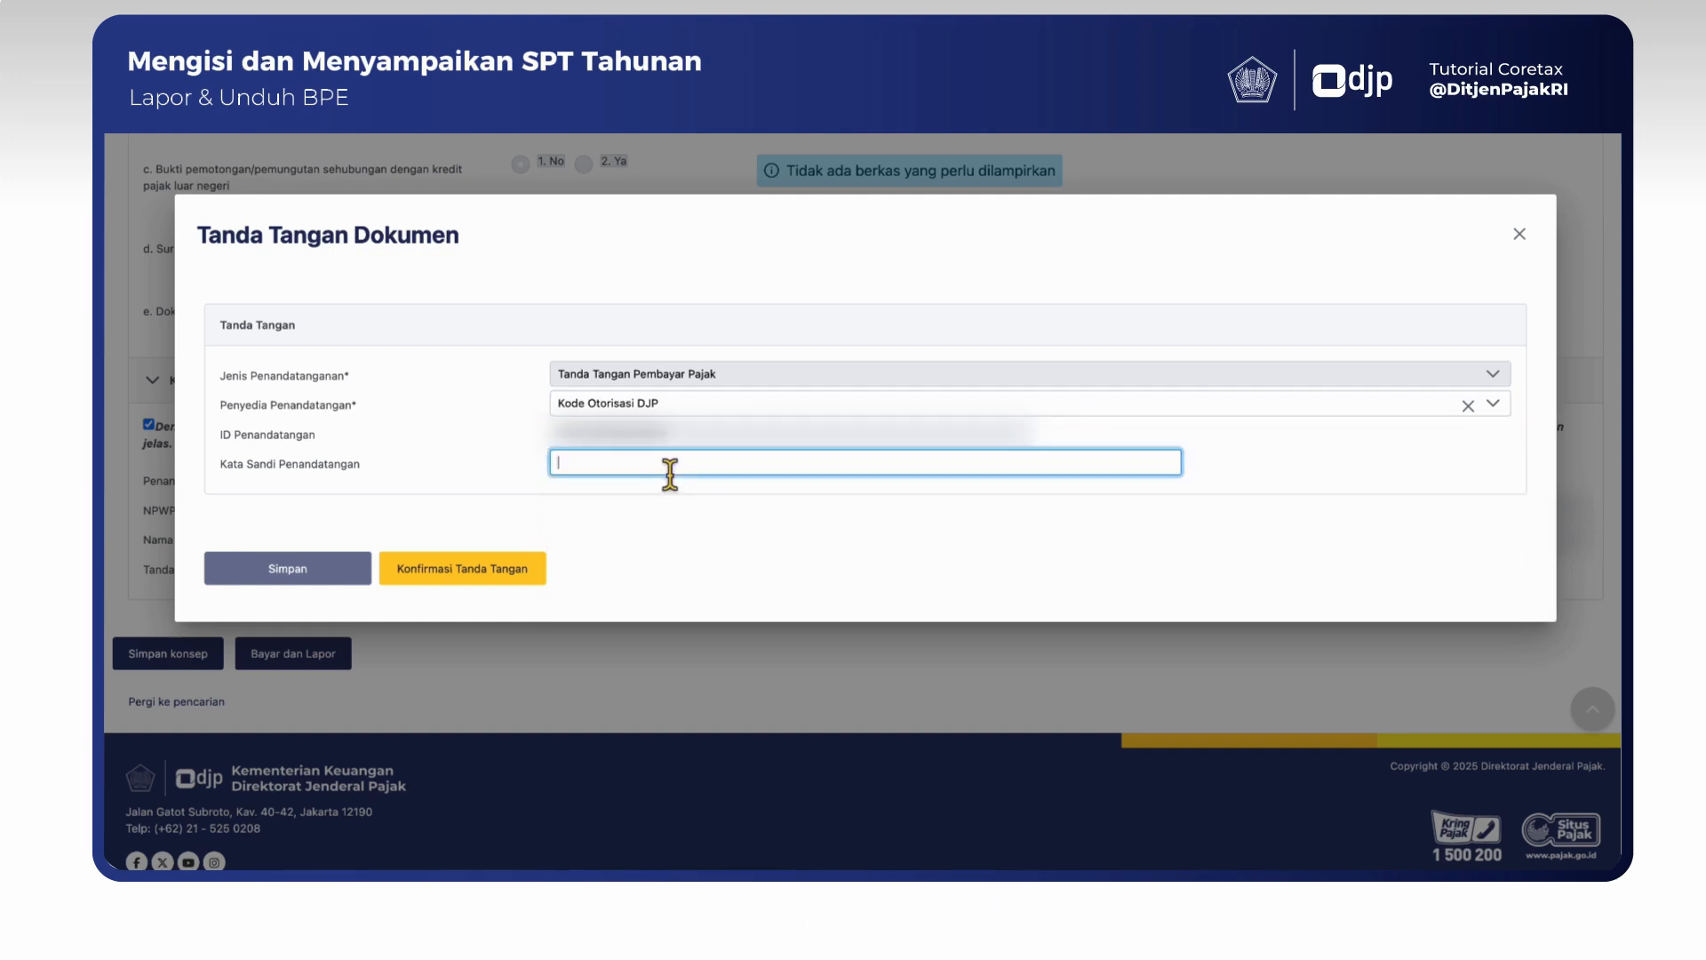
type("******")
left_click(286, 573)
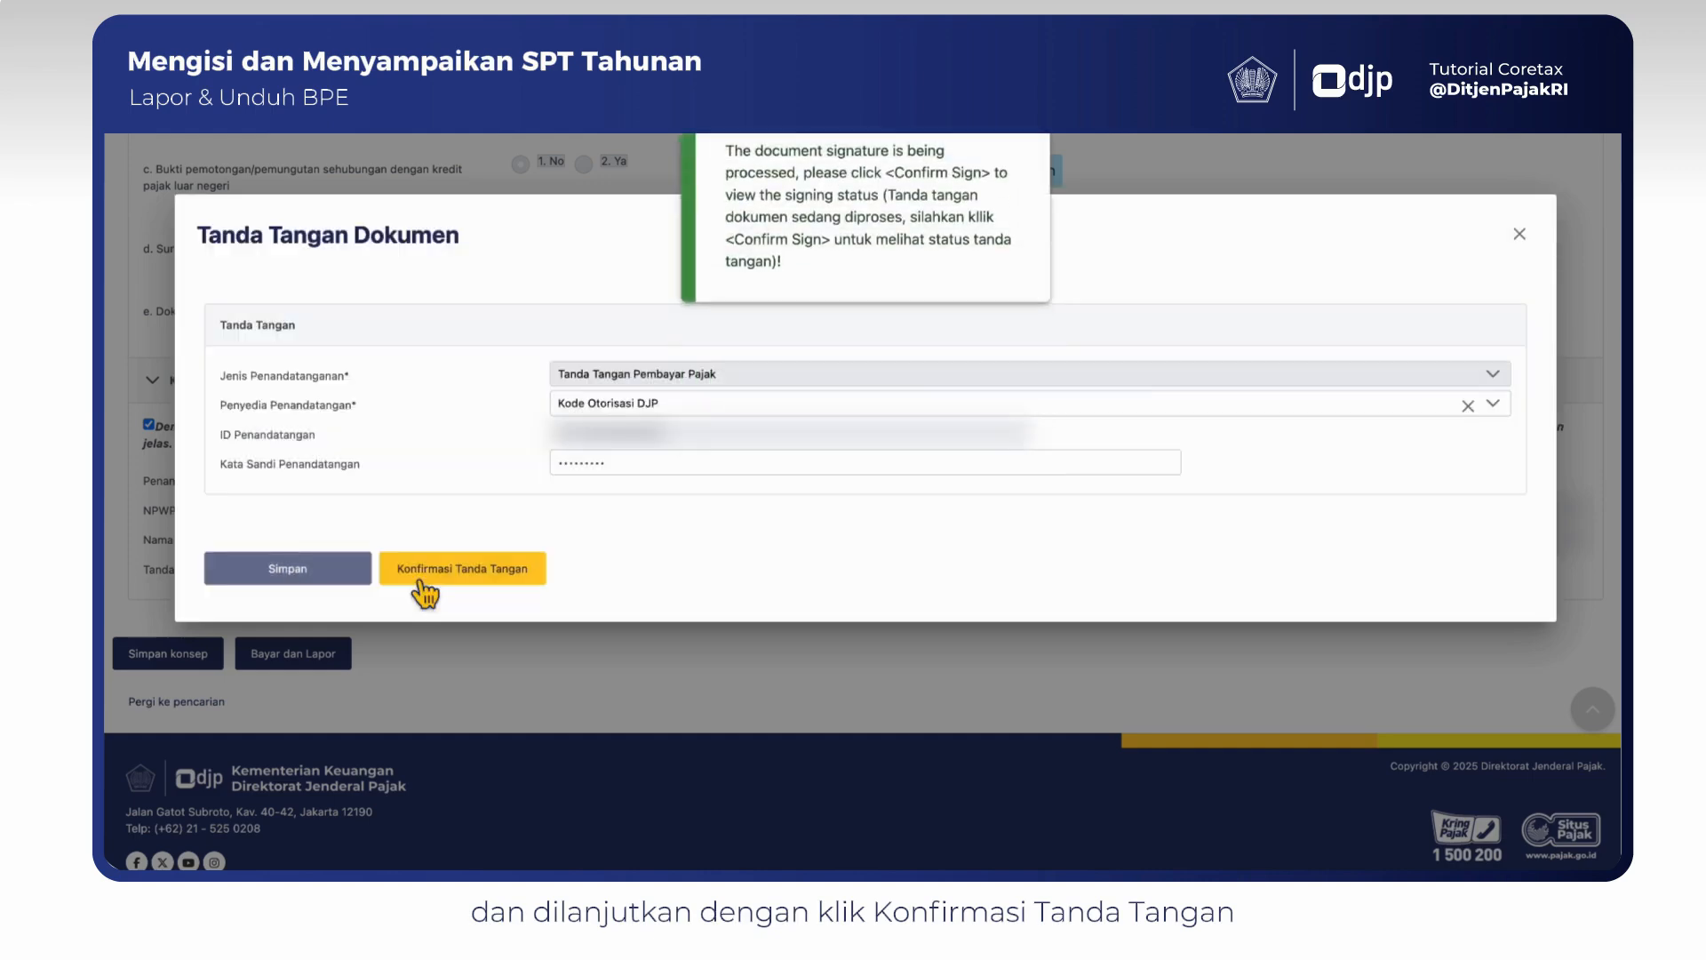
left_click(424, 583)
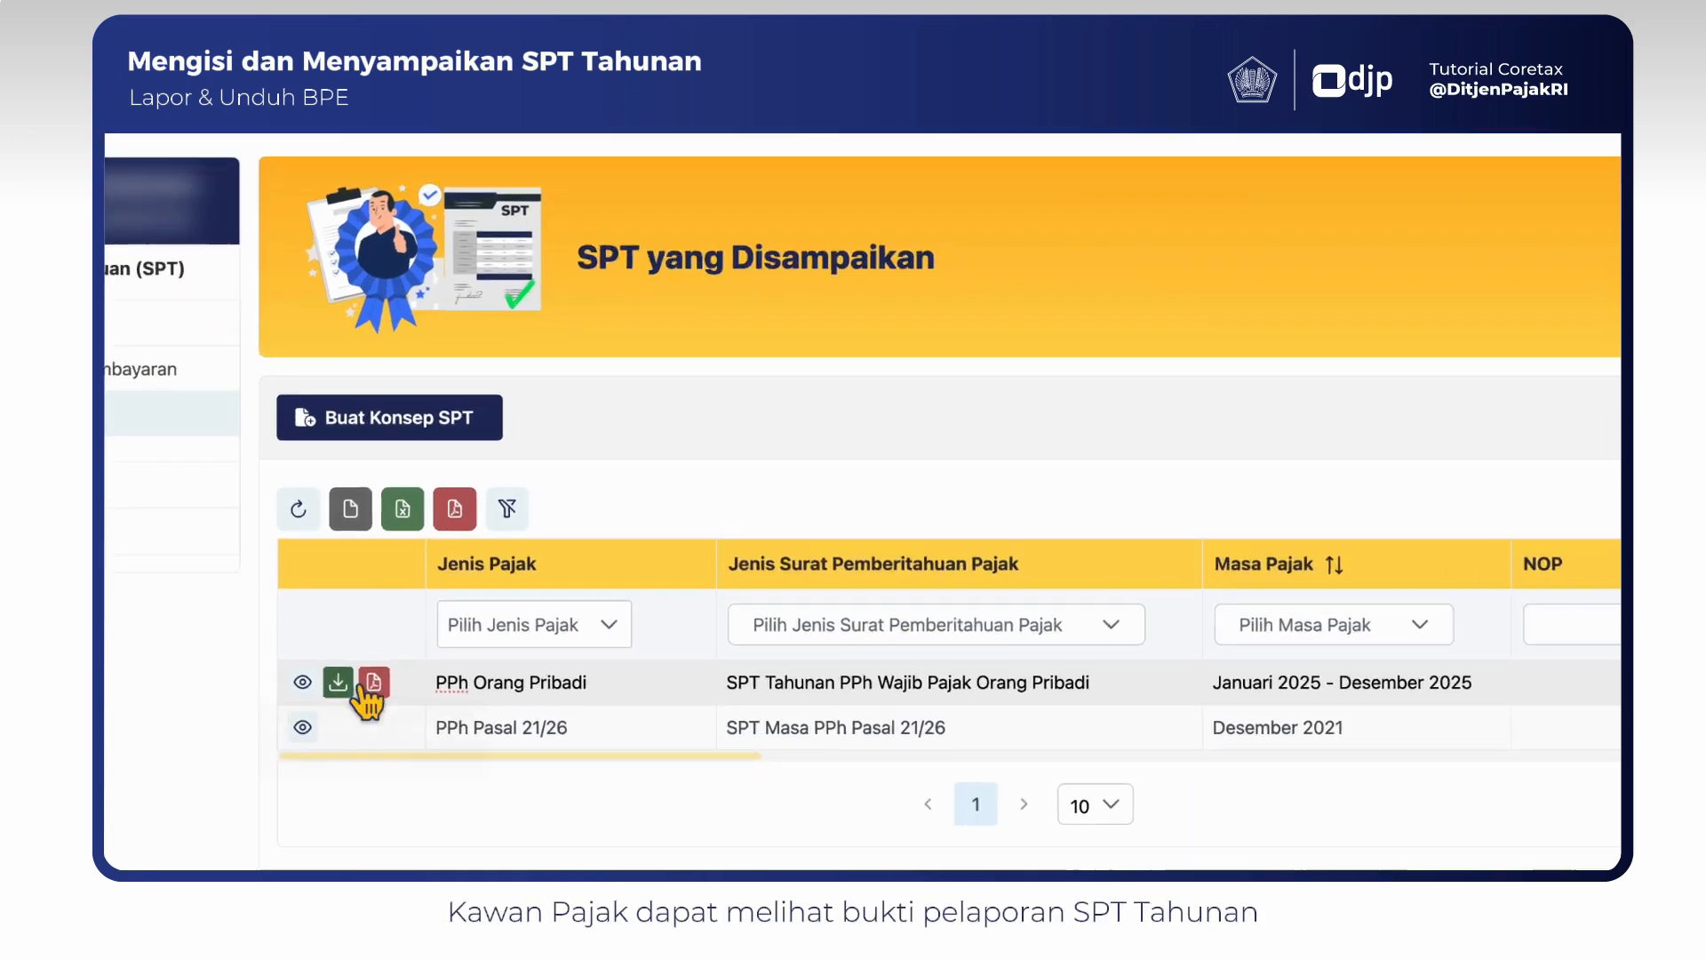
Step: Get the PDF for the submitted PPh Orang Pribadi annual return for Januari 2025 - Desember 2025
left_click(368, 684)
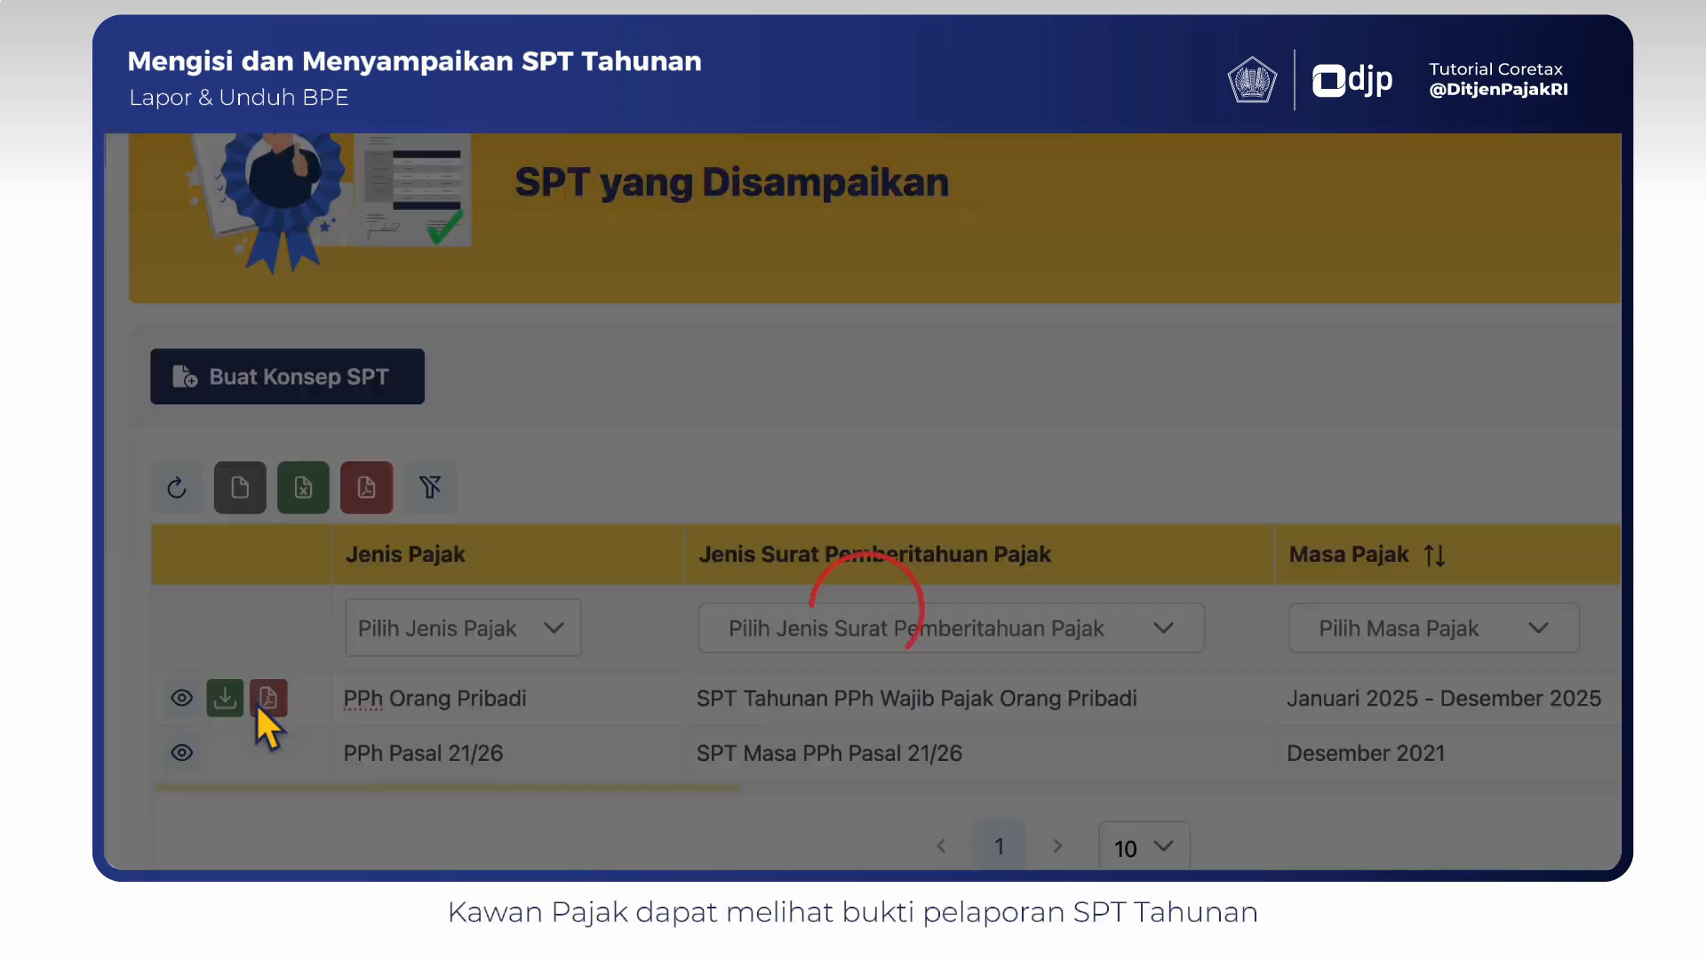